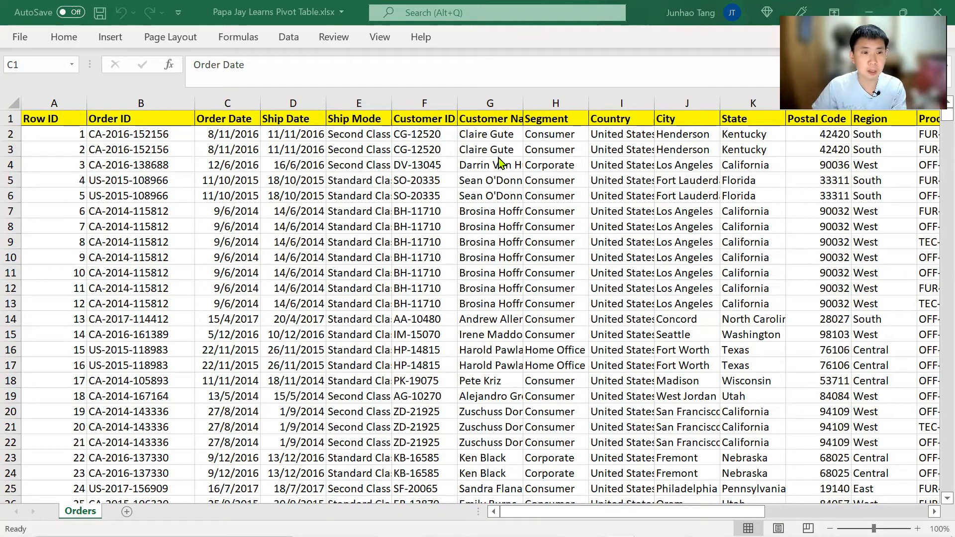
# Review the order table's column headers from Order Date across to City and back.
pyautogui.click(418, 166)
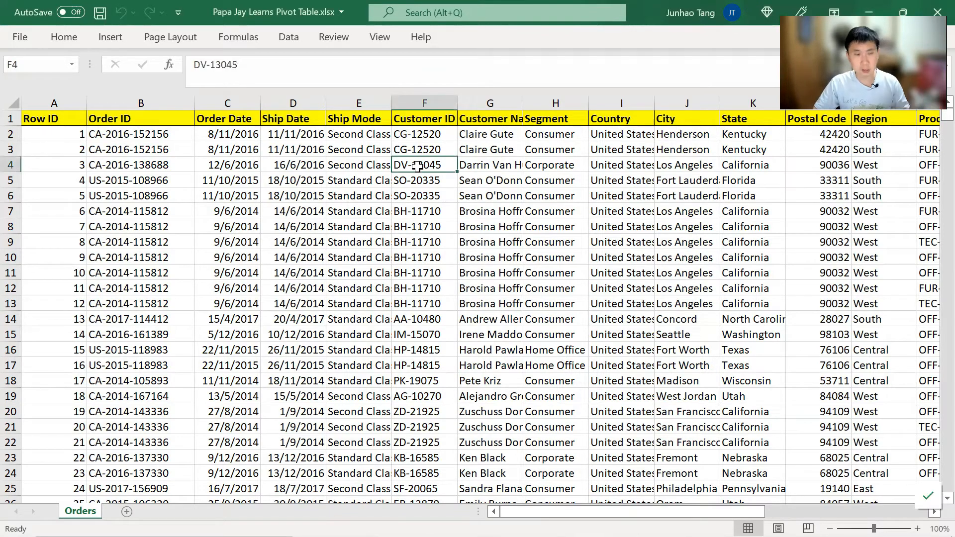
pyautogui.press('Home')
pyautogui.press('Up')
pyautogui.press('Up')
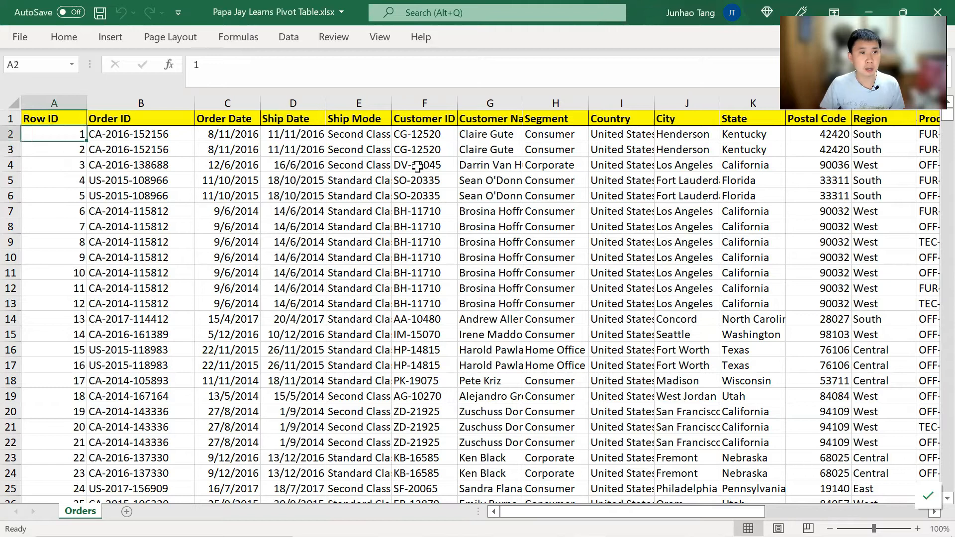
pyautogui.press('Right')
pyautogui.press('Right')
pyautogui.press('Up')
pyautogui.press('Right')
pyautogui.press('Right')
pyautogui.press('Right')
pyautogui.press('Right')
pyautogui.press('Right')
pyautogui.press('Right')
pyautogui.press('Right')
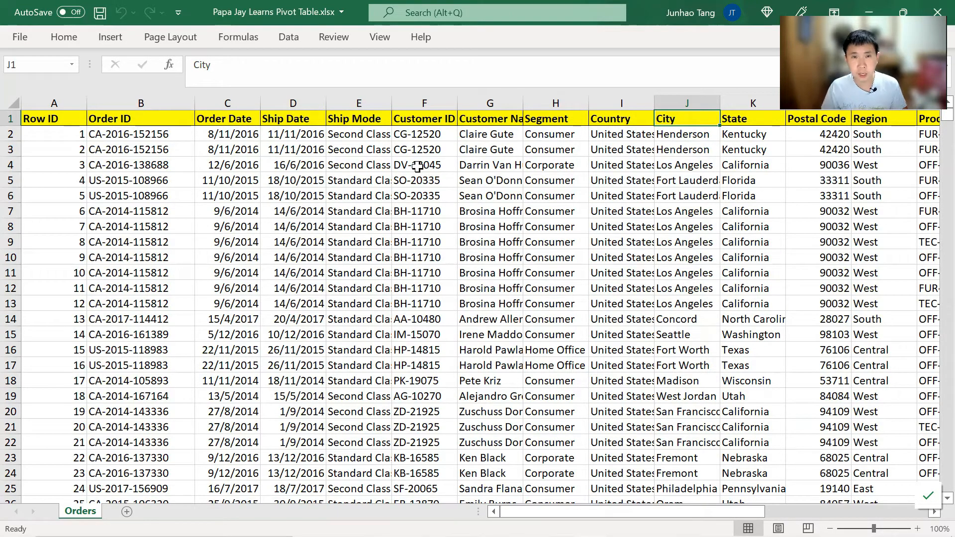
pyautogui.press('Left')
pyautogui.press('Left')
pyautogui.press('Left')
pyautogui.press('Left')
pyautogui.press('Left')
pyautogui.press('Left')
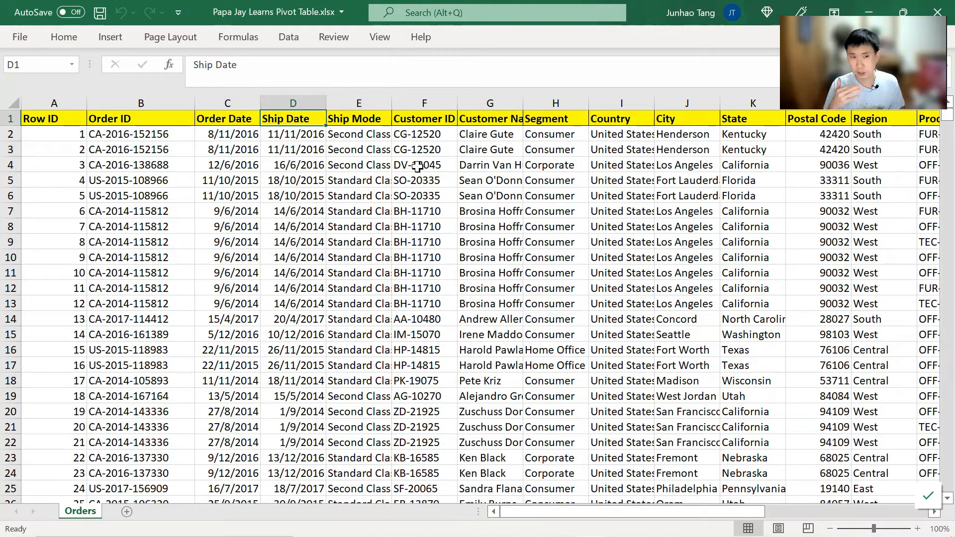
pyautogui.press('Left')
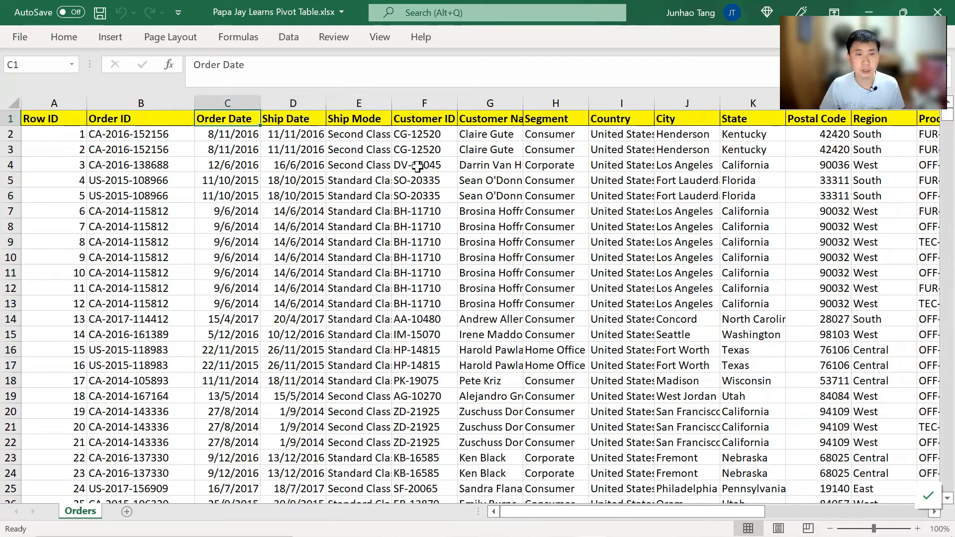
# Review the date headers and the remaining column headers through Profit.
pyautogui.press('Right')
pyautogui.press('Left')
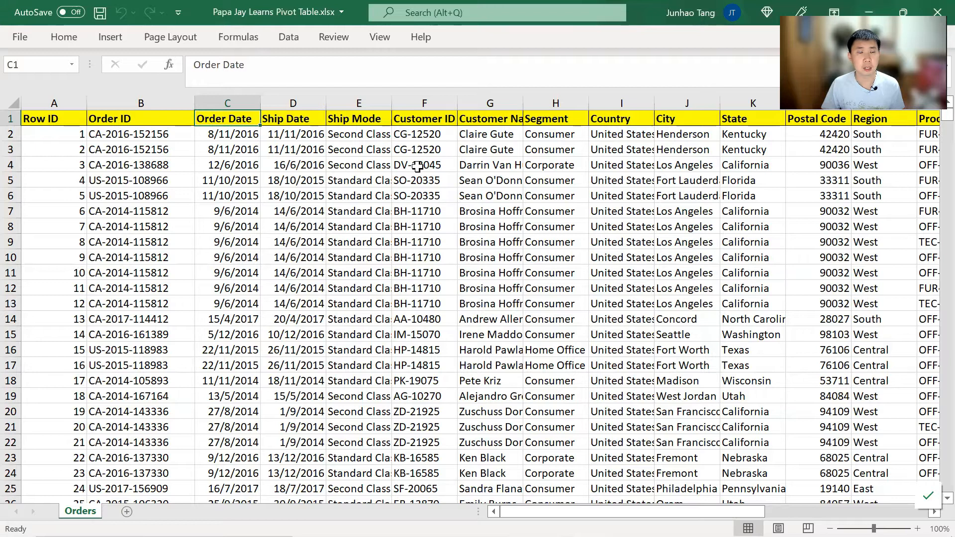
pyautogui.press('Right')
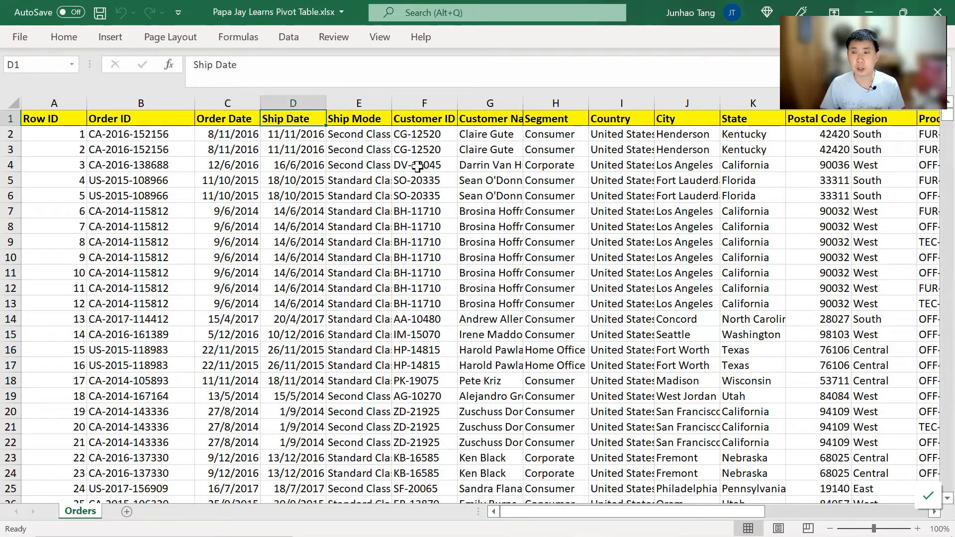
pyautogui.press('Right')
pyautogui.press('Right')
pyautogui.press('Right')
pyautogui.press('Right')
pyautogui.press('Right')
pyautogui.press('Right')
pyautogui.press('Right')
pyautogui.press('Right')
pyautogui.press('Right')
pyautogui.press('Right')
pyautogui.press('Right')
pyautogui.press('Right')
pyautogui.press('Right')
pyautogui.press('Right')
pyautogui.press('Right')
pyautogui.press('Right')
pyautogui.press('Right')
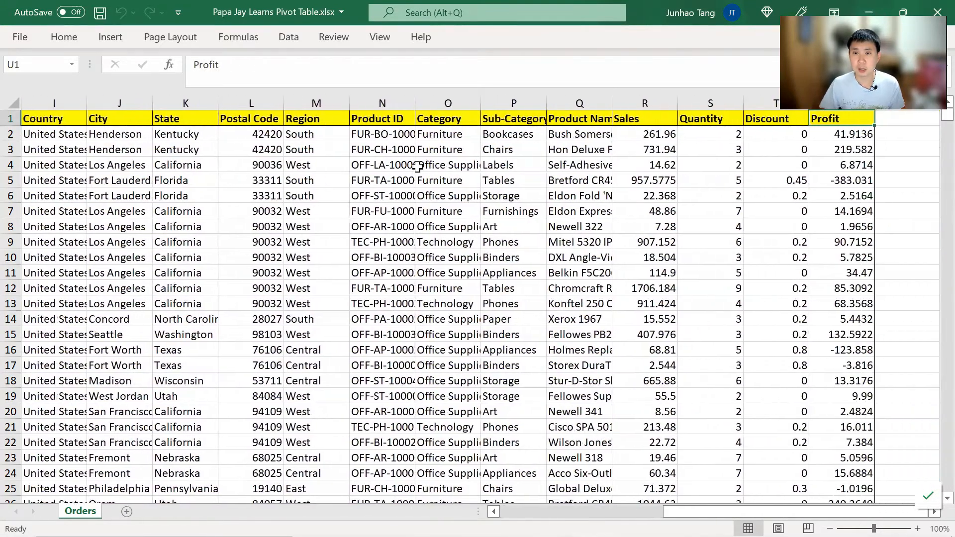
# Examine the Sales column and the Order Date column as the data for a monthly sales breakdown.
pyautogui.click(666, 99)
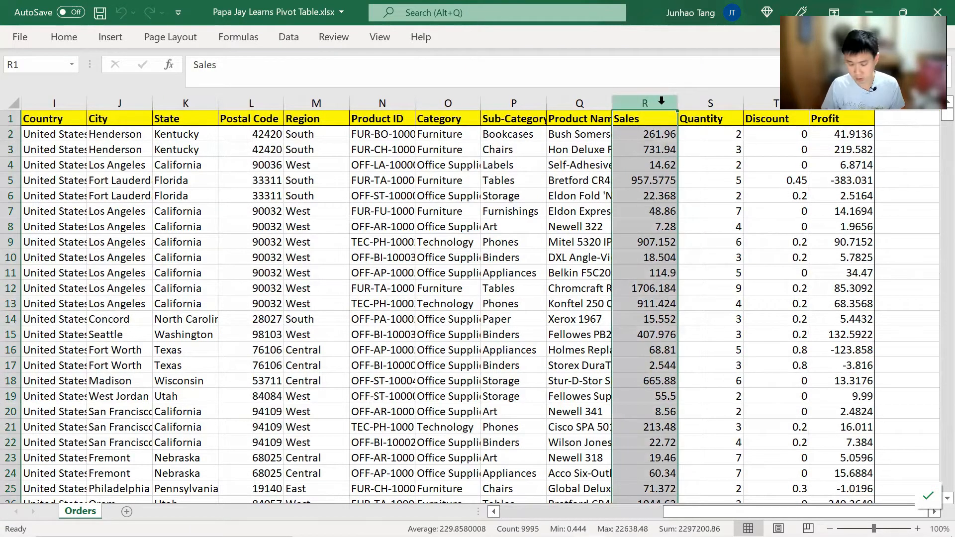
pyautogui.press('Left')
pyautogui.press('Left')
pyautogui.press('Left')
pyautogui.press('Left')
pyautogui.press('Left')
pyautogui.press('Left')
pyautogui.press('Left')
pyautogui.press('Left')
pyautogui.press('Left')
pyautogui.press('Left')
pyautogui.press('Left')
pyautogui.press('Left')
pyautogui.press('Left')
pyautogui.press('Left')
pyautogui.press('Left')
pyautogui.press('Left')
pyautogui.press('Left')
pyautogui.press('Right')
pyautogui.press('Right')
pyautogui.press('Right')
pyautogui.press('Left')
pyautogui.hotkey('ctrl', 'shift', 'Down')
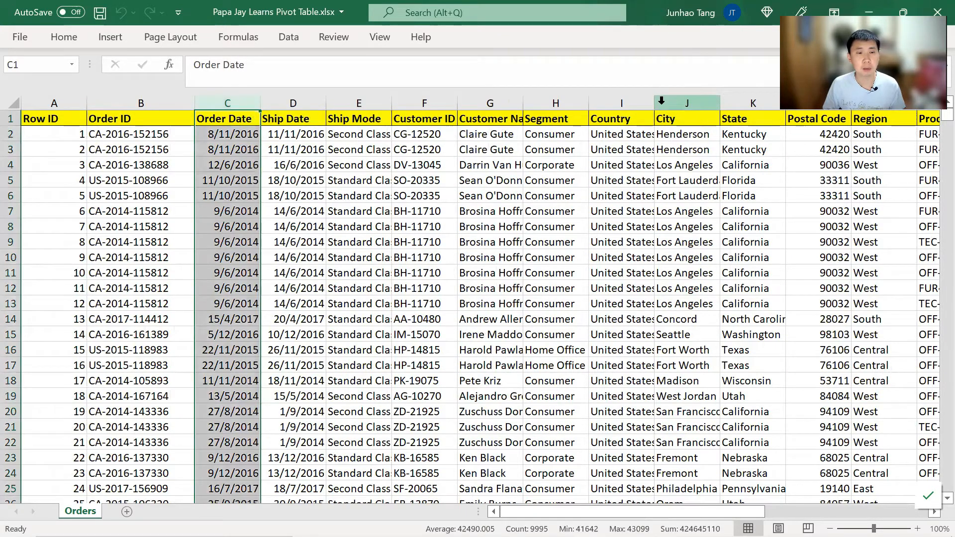
pyautogui.press('Right')
pyautogui.press('Left')
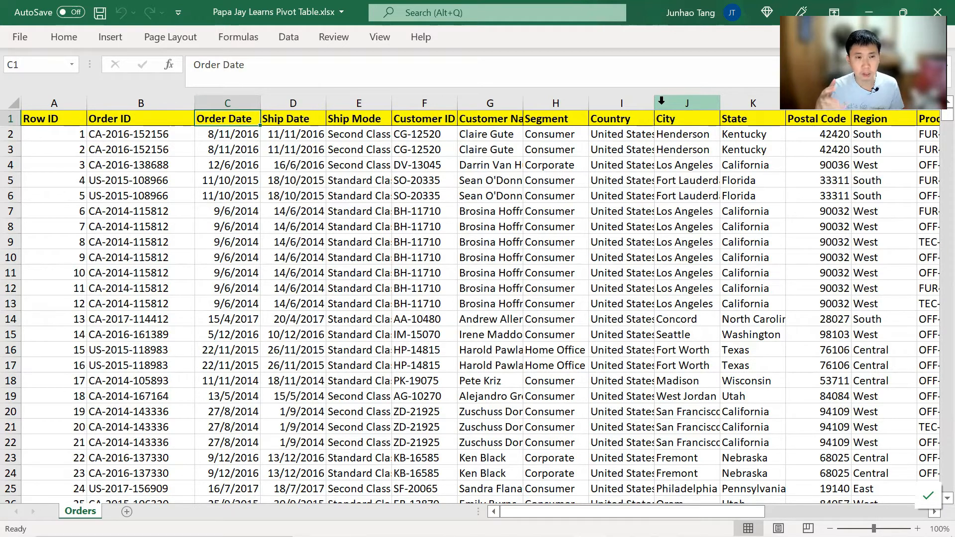
# Insert two blank columns between Order Date and Ship Date.
pyautogui.press('Right')
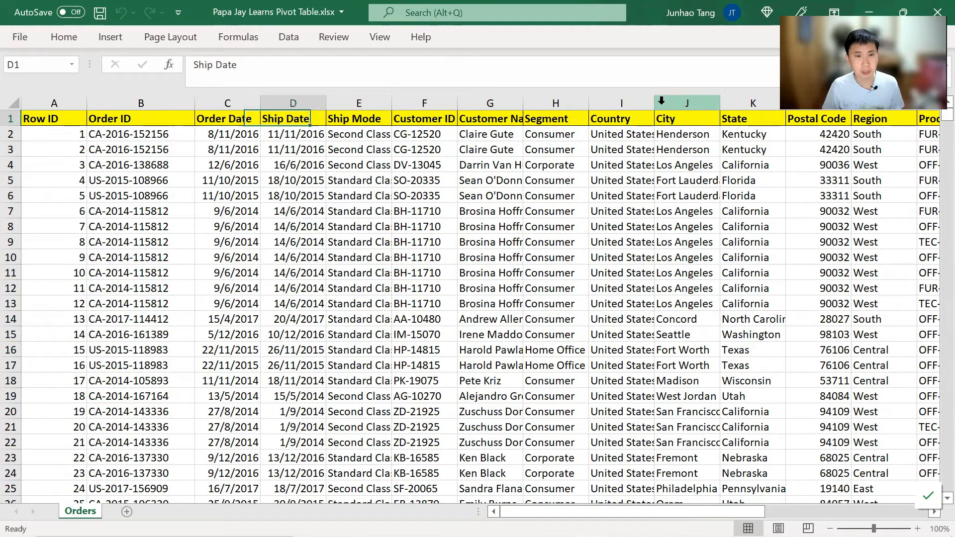
pyautogui.hotkey('ctrl', 'space')
pyautogui.hotkey('ctrl', 'shift', '+')
pyautogui.press('Right')
pyautogui.hotkey('ctrl', 'space')
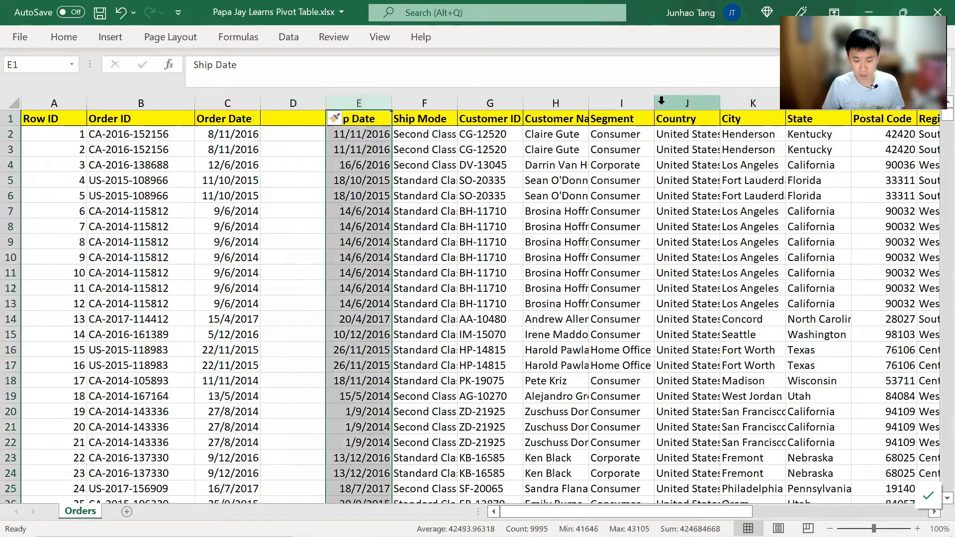
pyautogui.hotkey('ctrl', 'shift', '+')
pyautogui.press('Left')
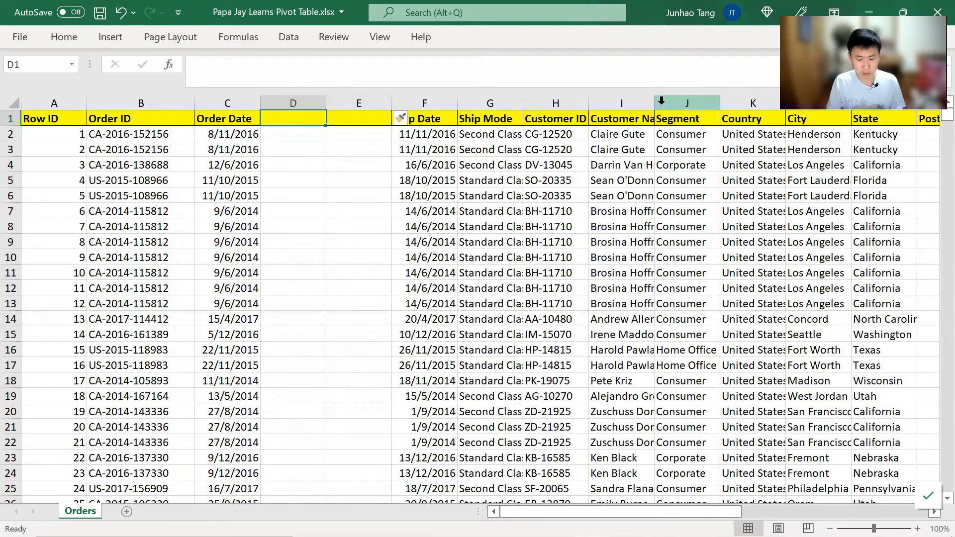
# Enter the headers Order Month in D1 and Order Year in E1.
pyautogui.write('Order Month')
pyautogui.press('Tab')
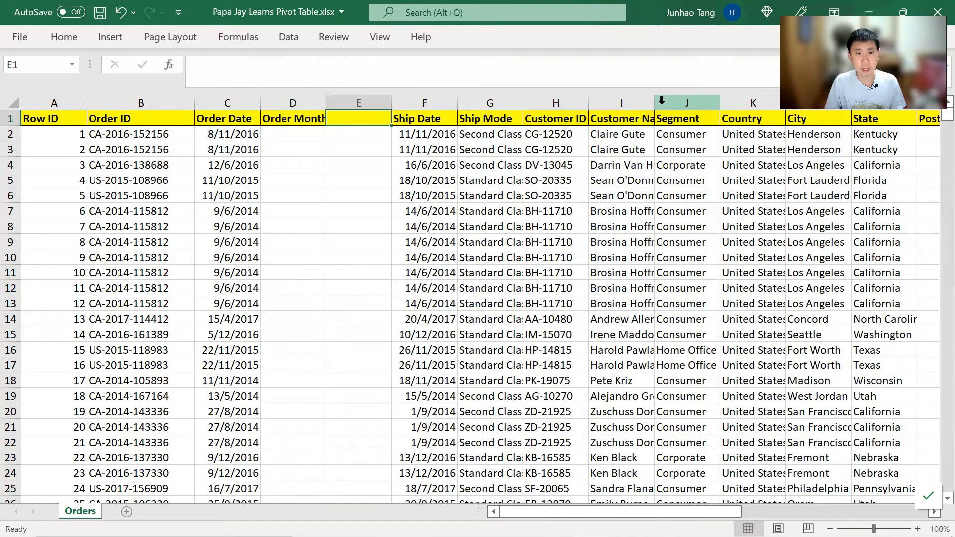
pyautogui.write('Order Year')
pyautogui.press('Return')
pyautogui.press('Left')
pyautogui.press('Right')
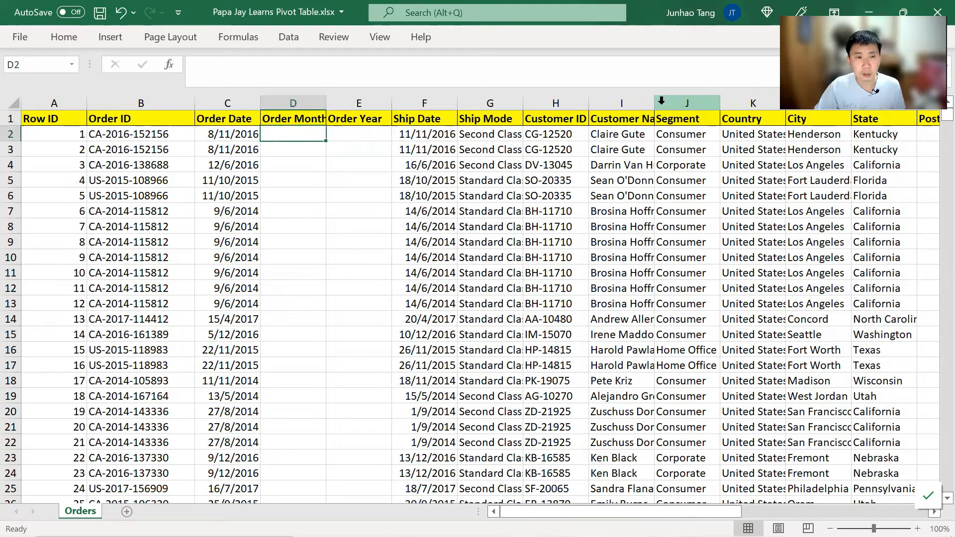
# Enter =MONTH(C2) in D2 to extract the month number from the first order date.
pyautogui.press('Left')
pyautogui.hotkey('ctrl', 'shift', 'Down')
pyautogui.press('Right')
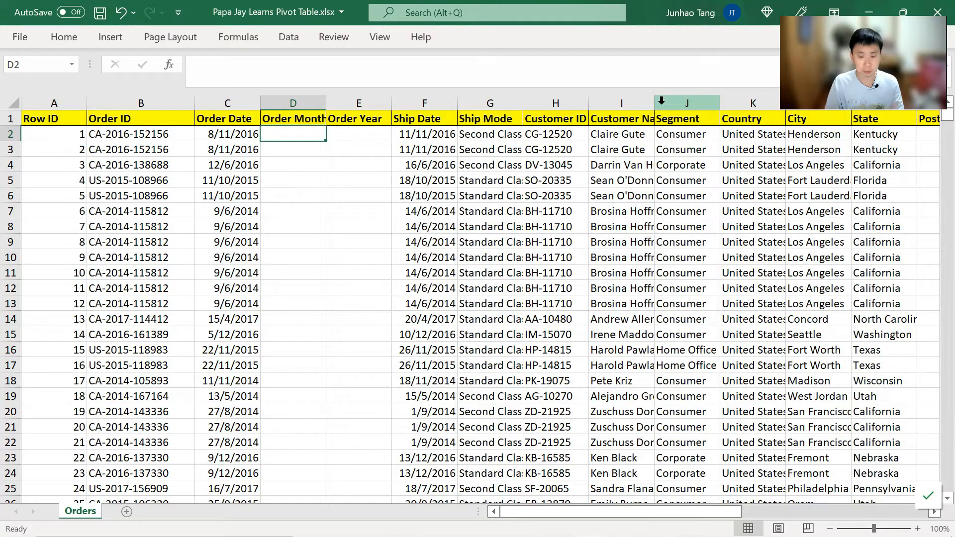
pyautogui.write('=MOnth')
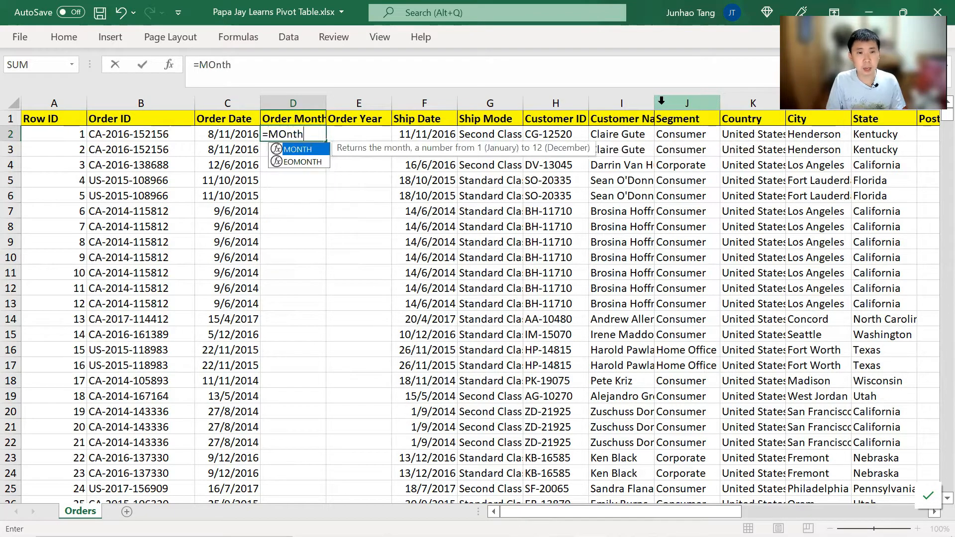
pyautogui.press('Tab')
pyautogui.press('Left')
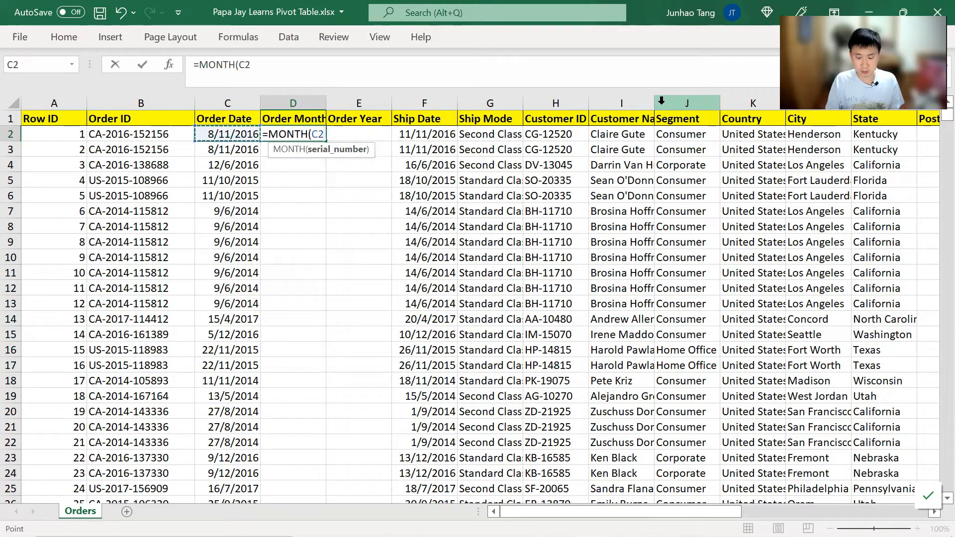
pyautogui.write(')')
pyautogui.press('Return')
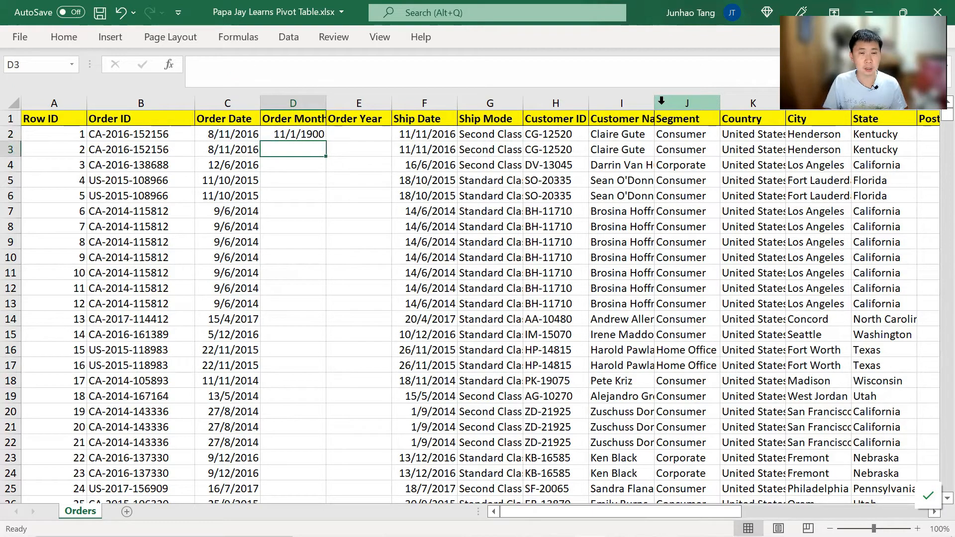
# Set the whole Order Month column's number format to General.
pyautogui.press('Up')
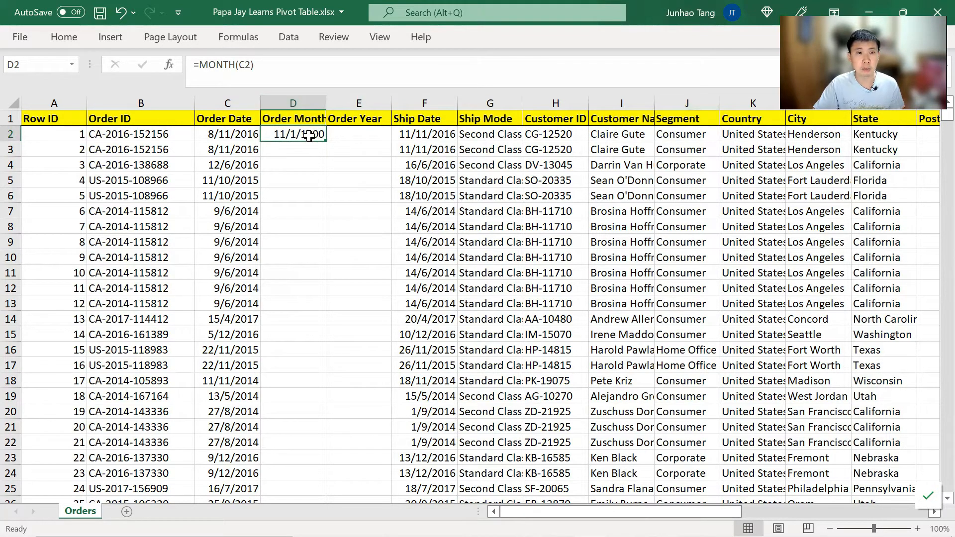
pyautogui.click(312, 104)
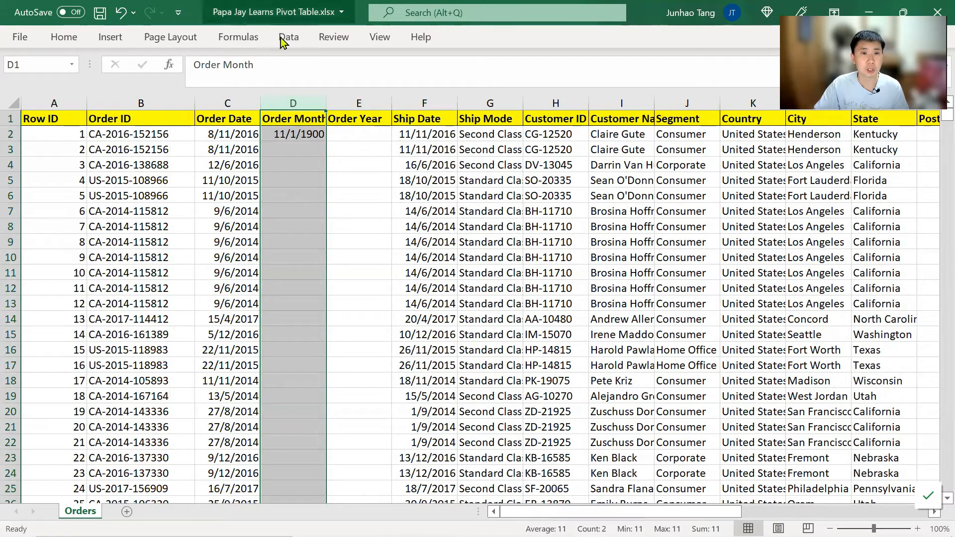
pyautogui.click(71, 39)
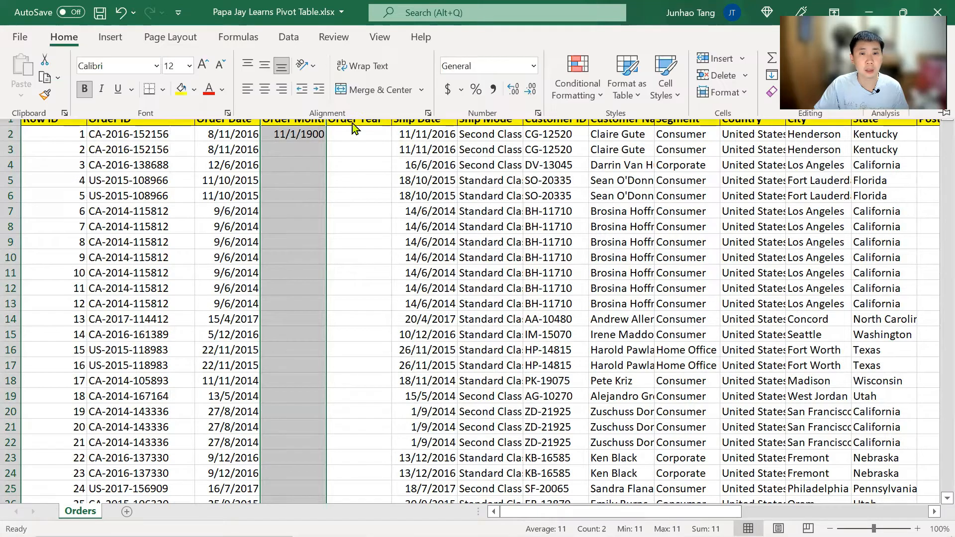
pyautogui.click(535, 64)
pyautogui.click(514, 87)
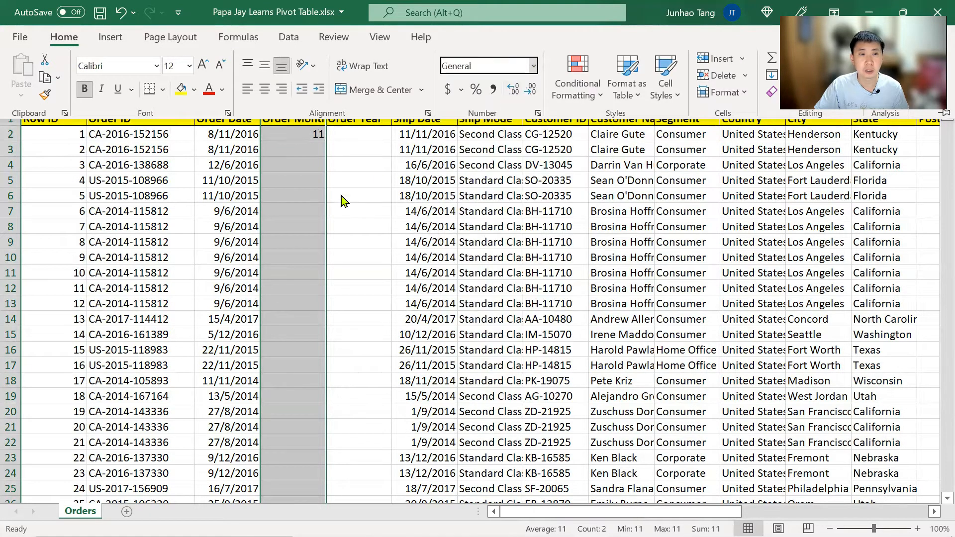
# Set the Order Year column's number format to General.
pyautogui.click(345, 127)
pyautogui.hotkey('ctrl', 'shift', 'Down')
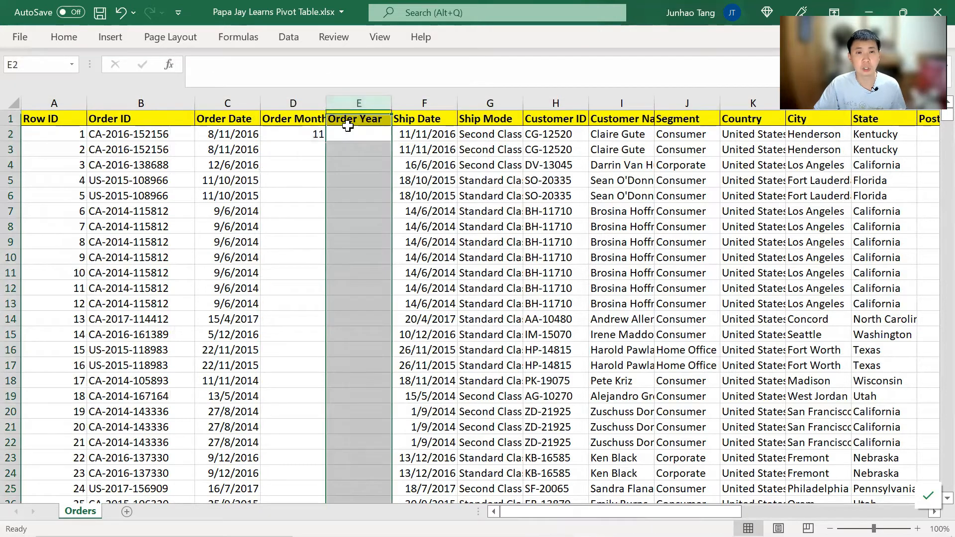
pyautogui.hotkey('alt', 'h')
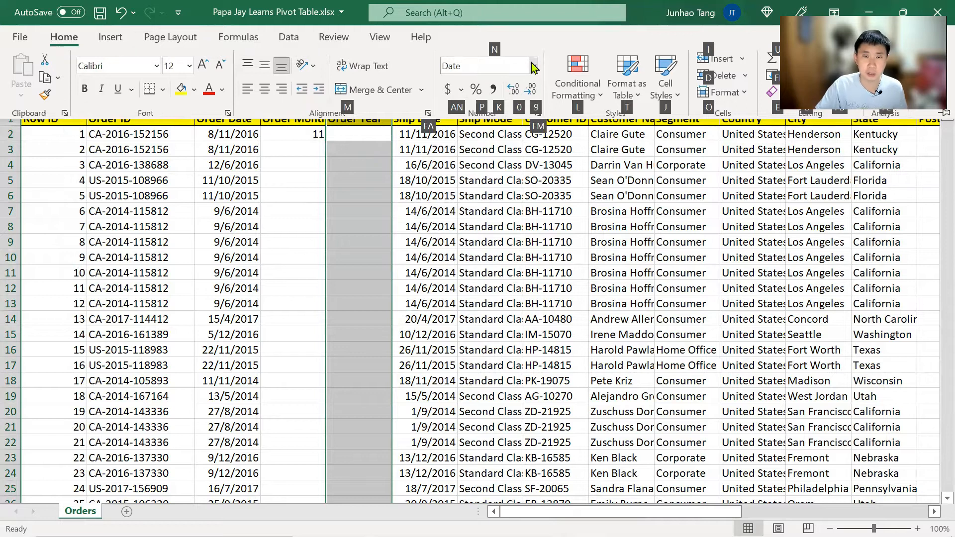
pyautogui.click(532, 66)
pyautogui.click(521, 84)
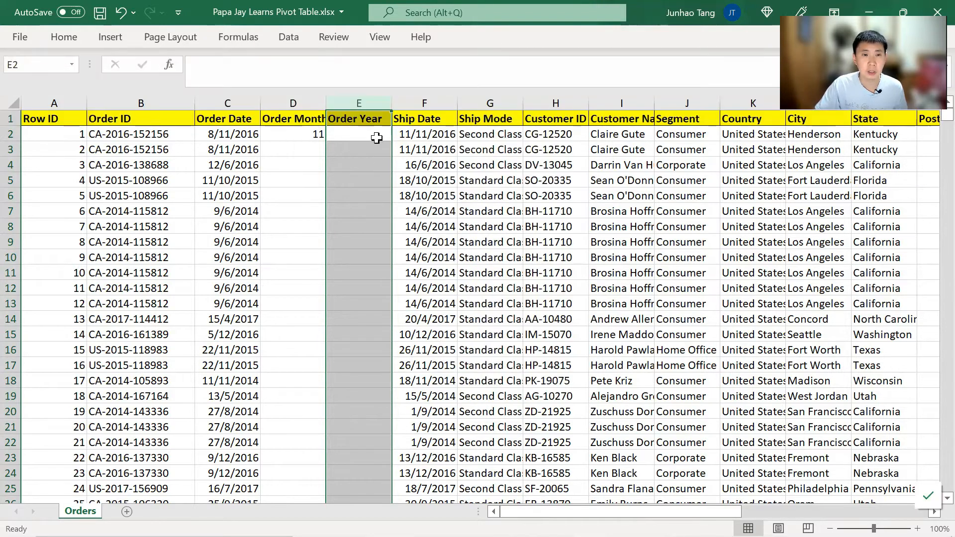
# Replace the formula in D2 with =TEXT(C2,"MMM") to give the order month as an abbreviated name.
pyautogui.click(377, 137)
pyautogui.press('Left')
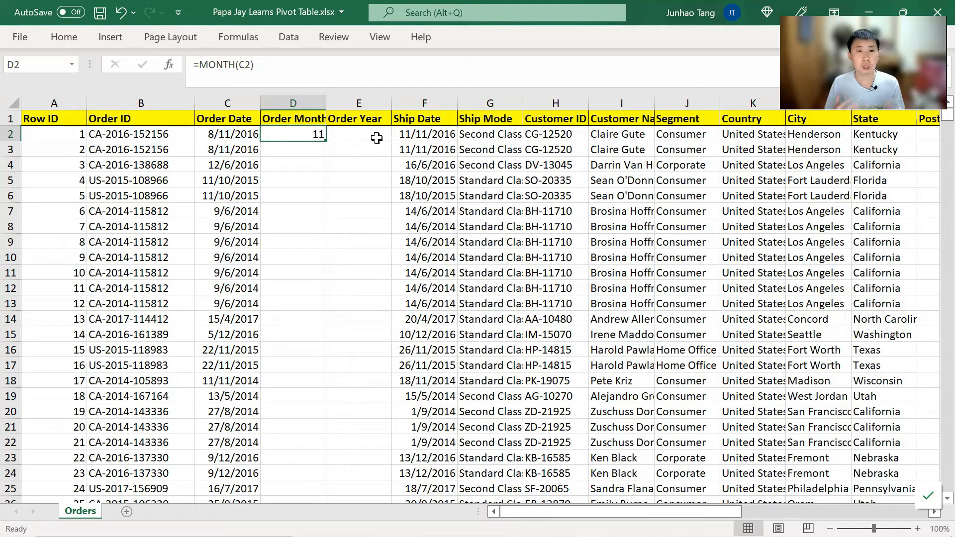
pyautogui.write('=')
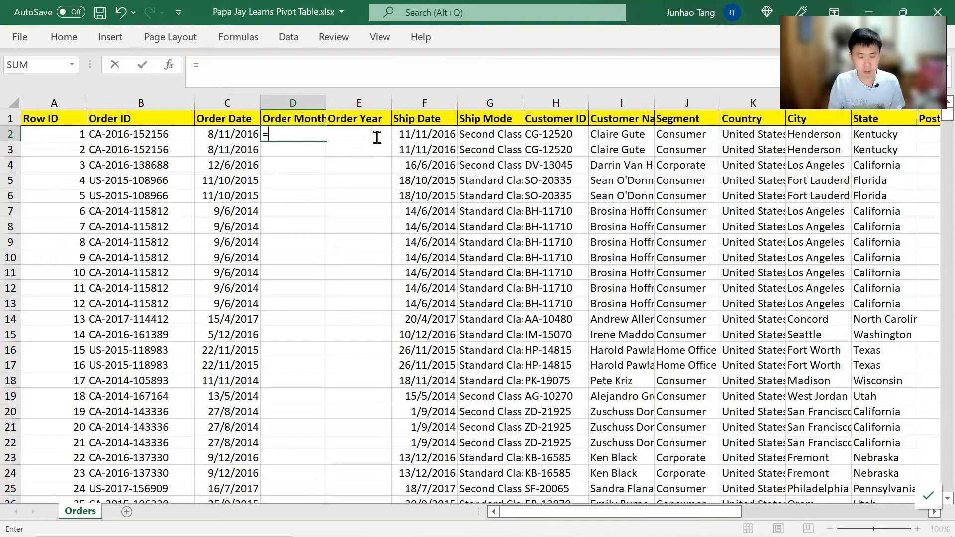
pyautogui.write('TEXT(')
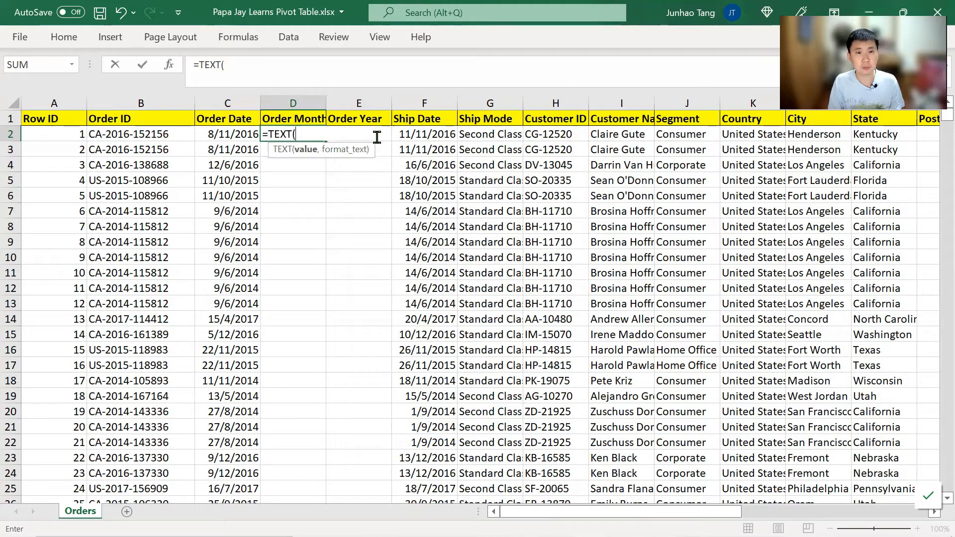
pyautogui.press('Left')
pyautogui.write(',')
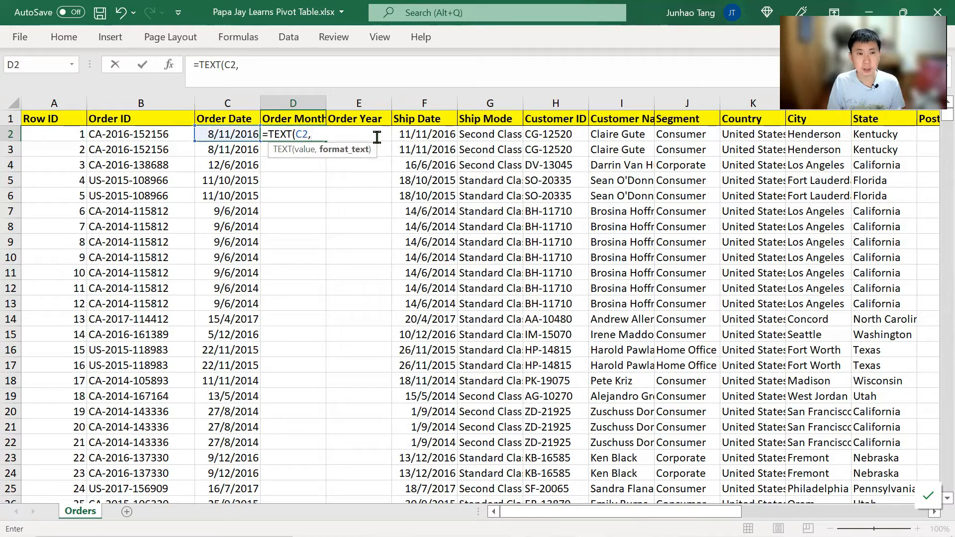
pyautogui.write('"MMM")')
pyautogui.press('Return')
pyautogui.press('Up')
# Enter =YEAR(C2) in E2 to extract the year from the first order date.
pyautogui.click(377, 138)
pyautogui.write('=year')
pyautogui.press('Tab')
pyautogui.press('Left')
pyautogui.press('Left')
pyautogui.write(')')
pyautogui.press('Return')
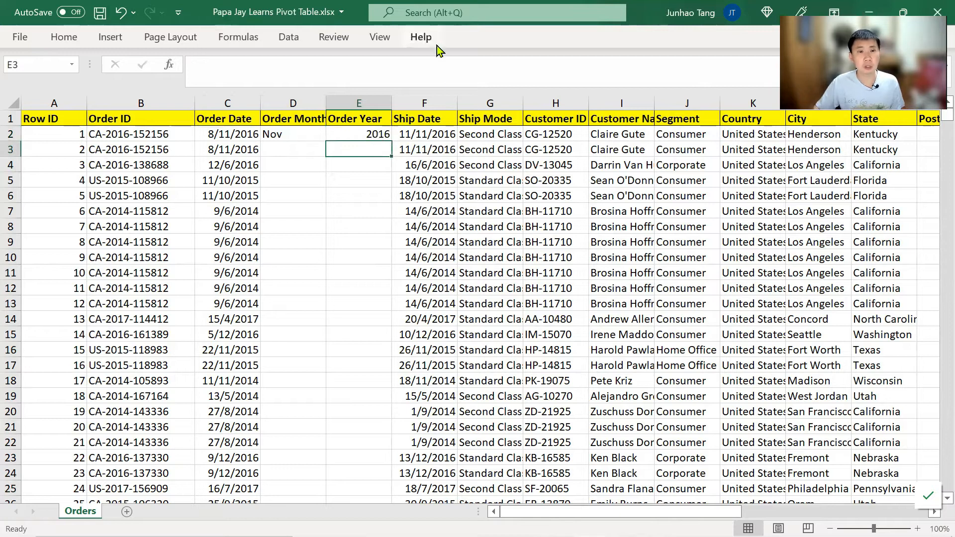
# Fill the Order Month and Order Year formulas from row 2 down to the last order in row 9995.
pyautogui.press('Up')
pyautogui.press('Up')
pyautogui.press('Left')
pyautogui.press('Left')
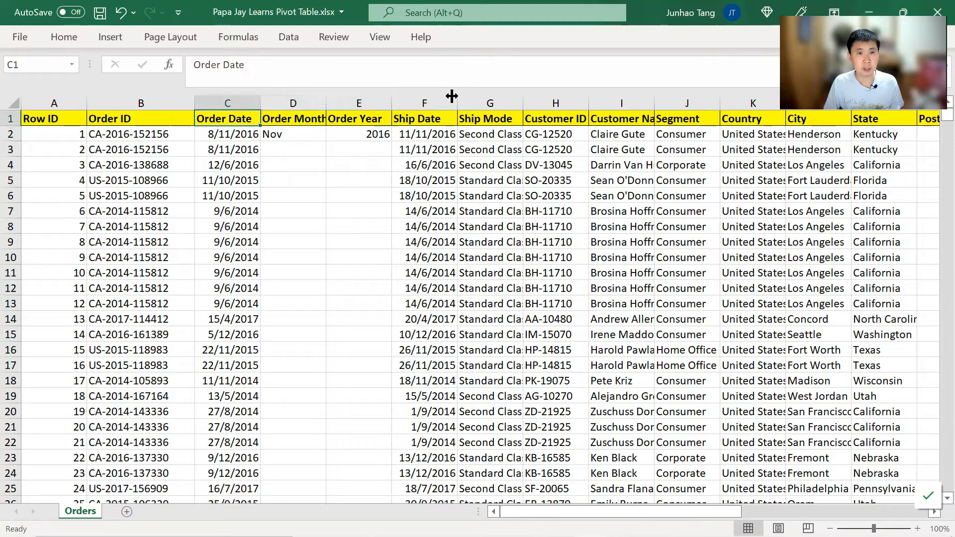
pyautogui.press('Down')
pyautogui.press('Right')
pyautogui.press('Left')
pyautogui.hotkey('ctrl', 'Down')
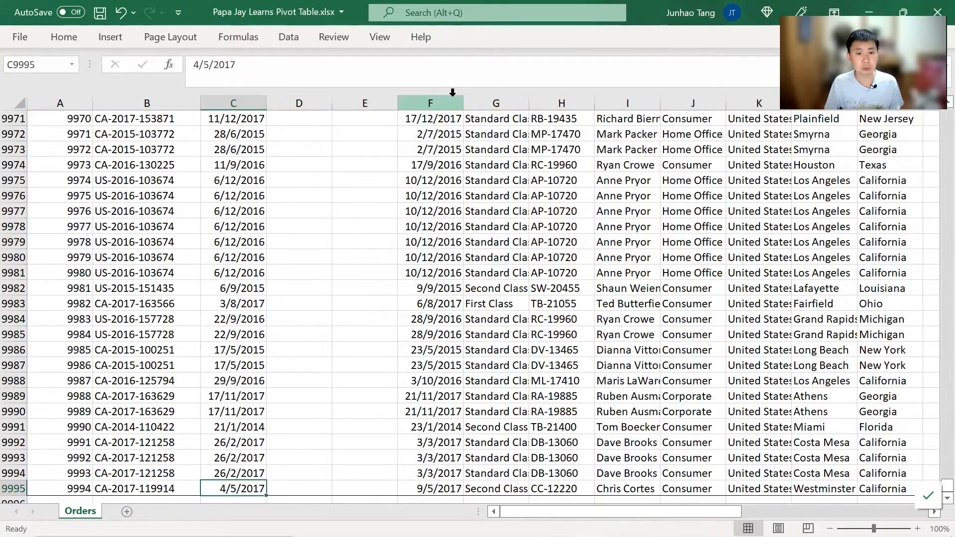
pyautogui.press('Right')
pyautogui.hotkey('shift', 'Right')
pyautogui.hotkey('ctrl', 'shift', 'Up')
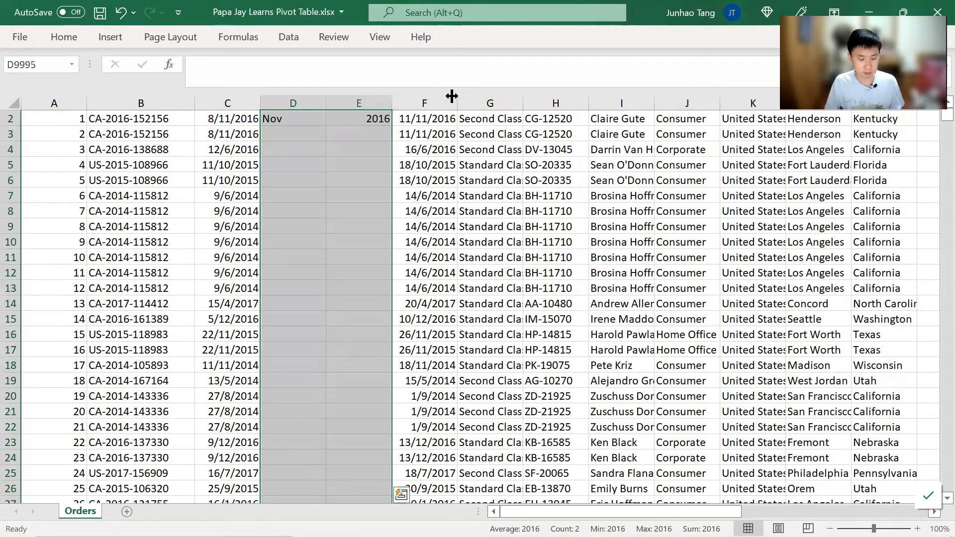
pyautogui.hotkey('ctrl', 'd')
pyautogui.hotkey('ctrl', 'Up')
pyautogui.press('Down')
pyautogui.press('Up')
pyautogui.press('Down')
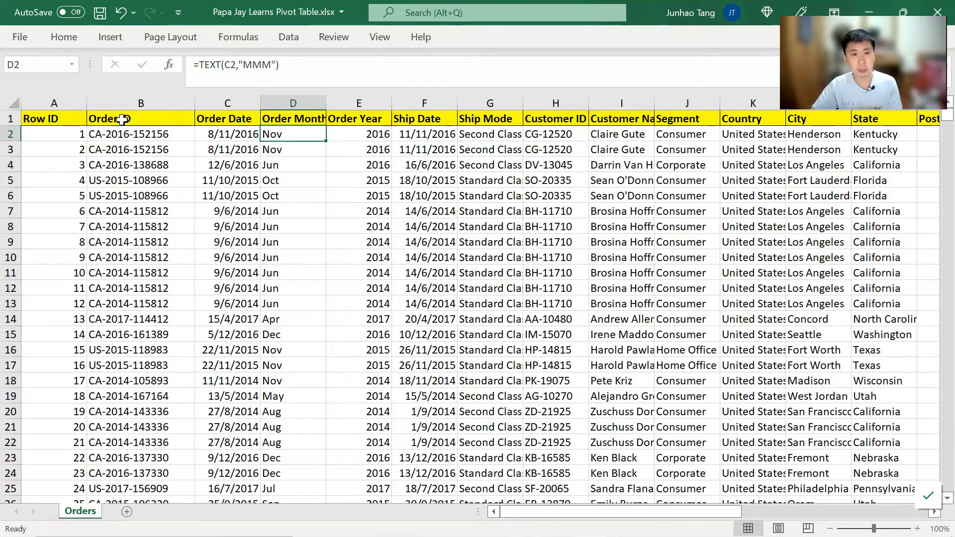
# Create a PivotTable from Orders!$A$1:$W$9995 on a new worksheet.
pyautogui.press('Down')
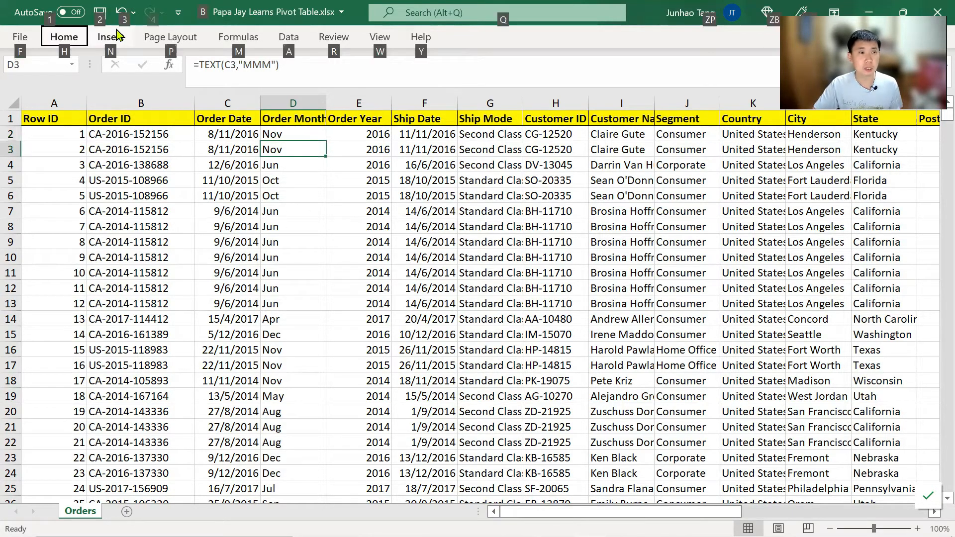
pyautogui.hotkey('alt', 'n')
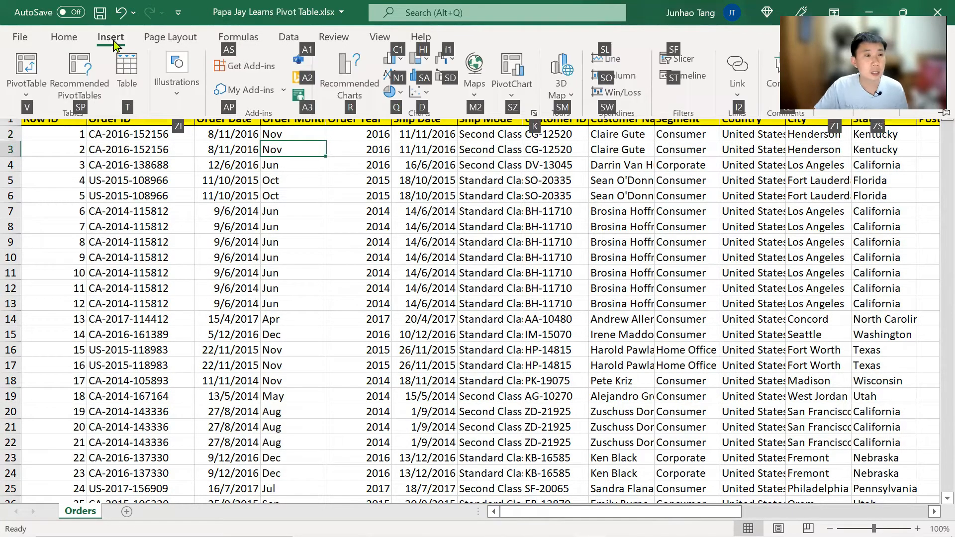
pyautogui.click(27, 69)
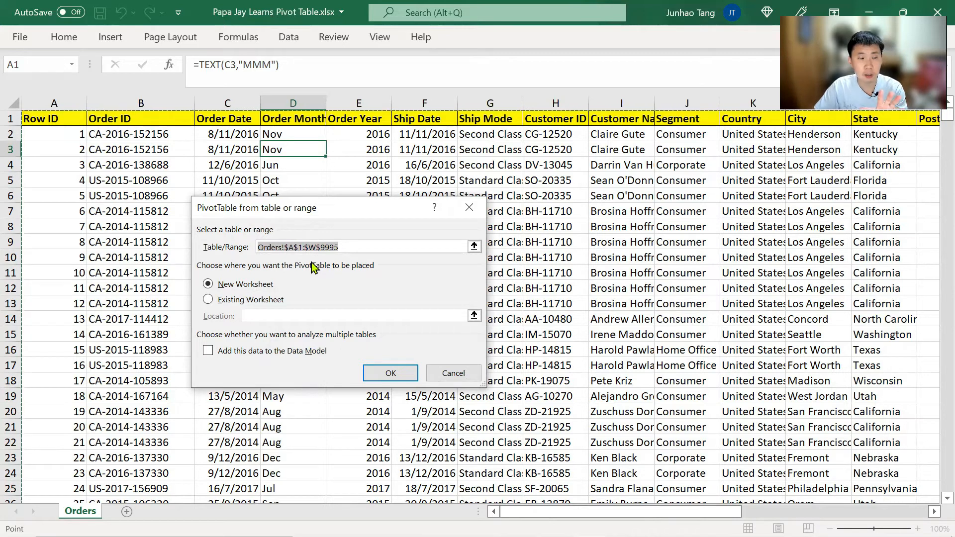
pyautogui.click(219, 299)
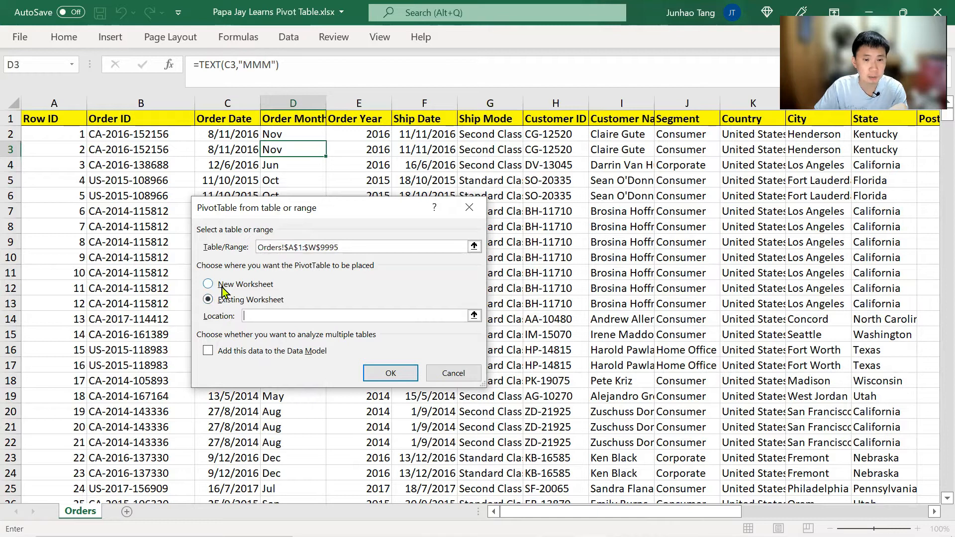
pyautogui.click(222, 287)
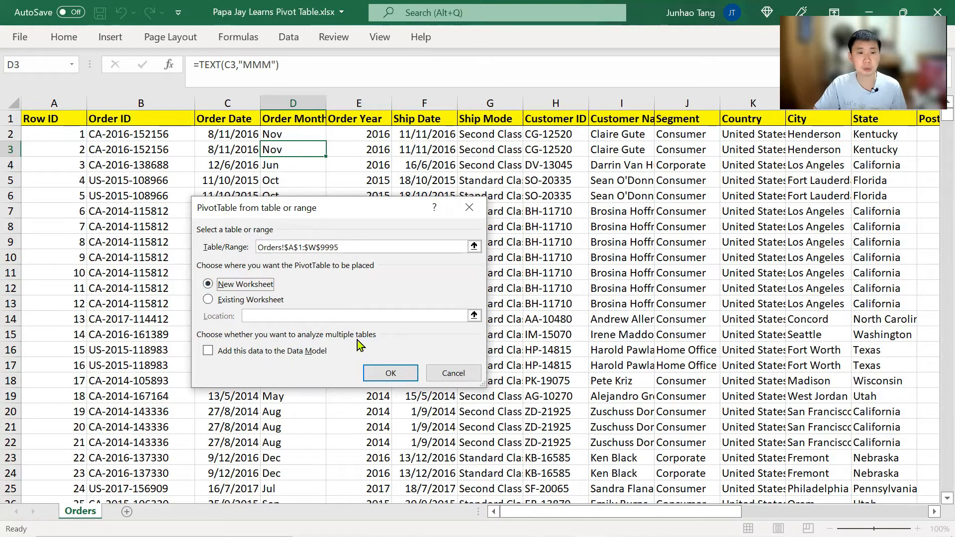
pyautogui.click(396, 376)
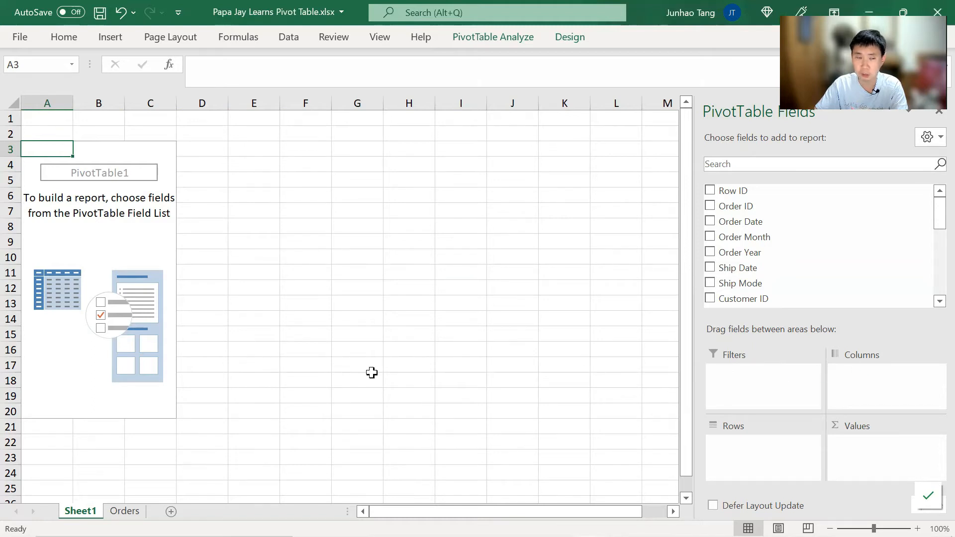
# Build the PivotTable with Order Month as rows and Sales summed as values.
pyautogui.click(302, 256)
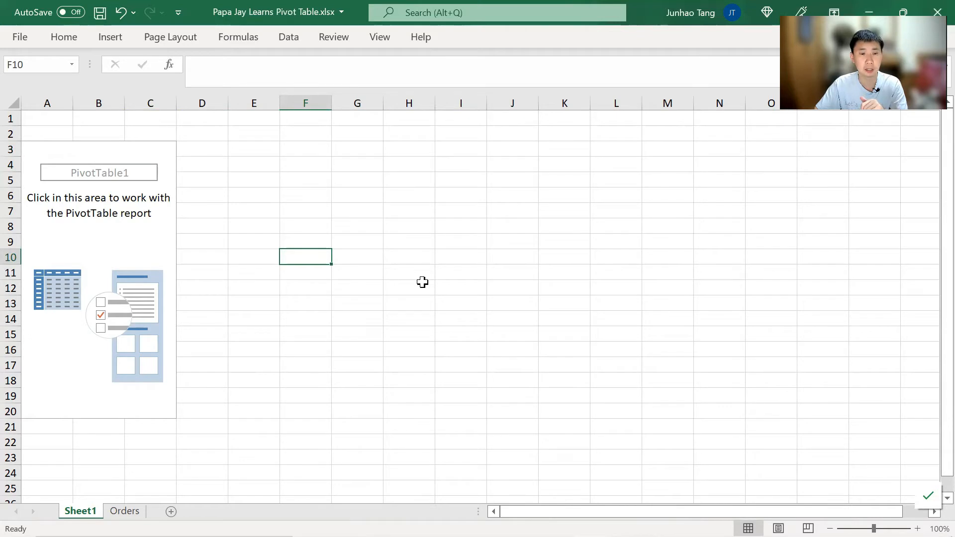
pyautogui.click(104, 226)
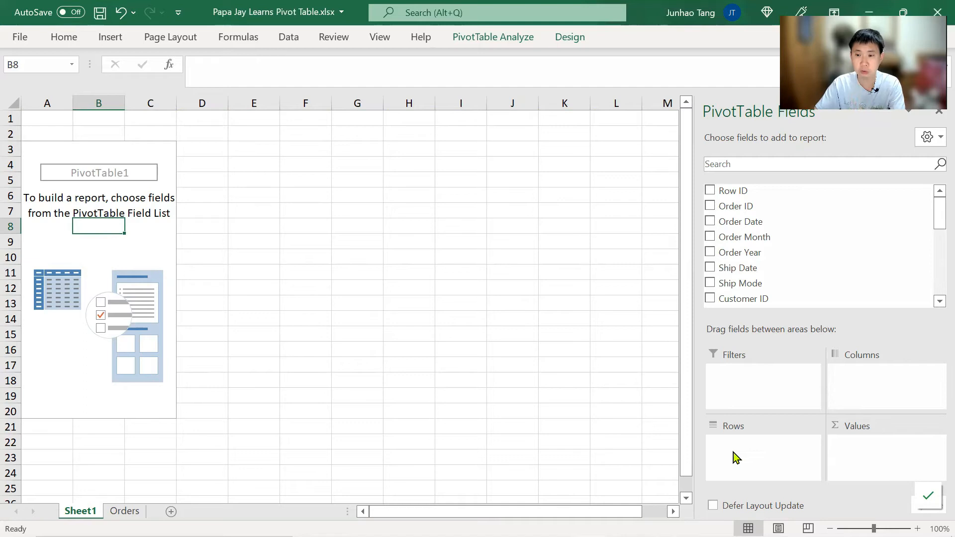
pyautogui.scroll(-3, 855, 222)
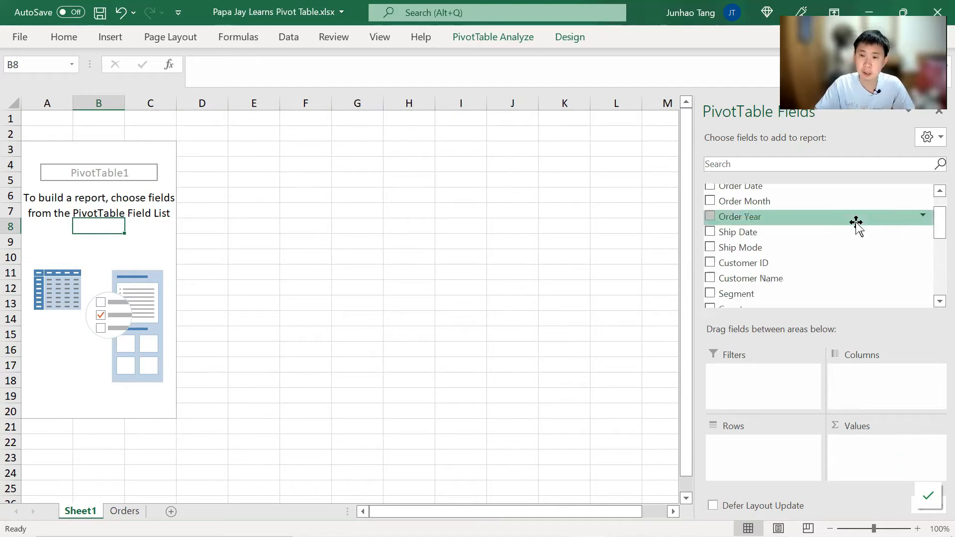
pyautogui.scroll(3, 856, 224)
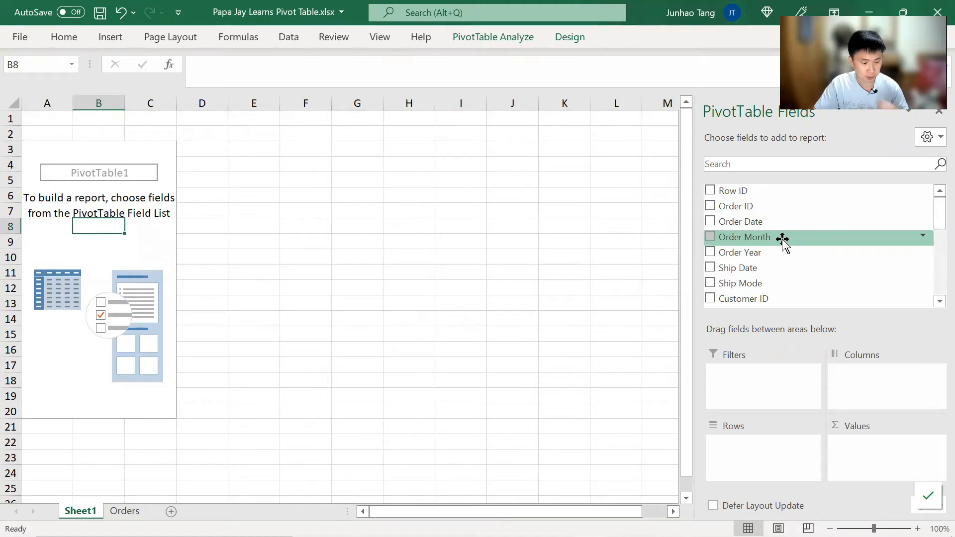
pyautogui.moveTo(782, 241); pyautogui.dragTo(750, 488)
pyautogui.scroll(-2, 800, 279)
pyautogui.scroll(-4, 800, 282)
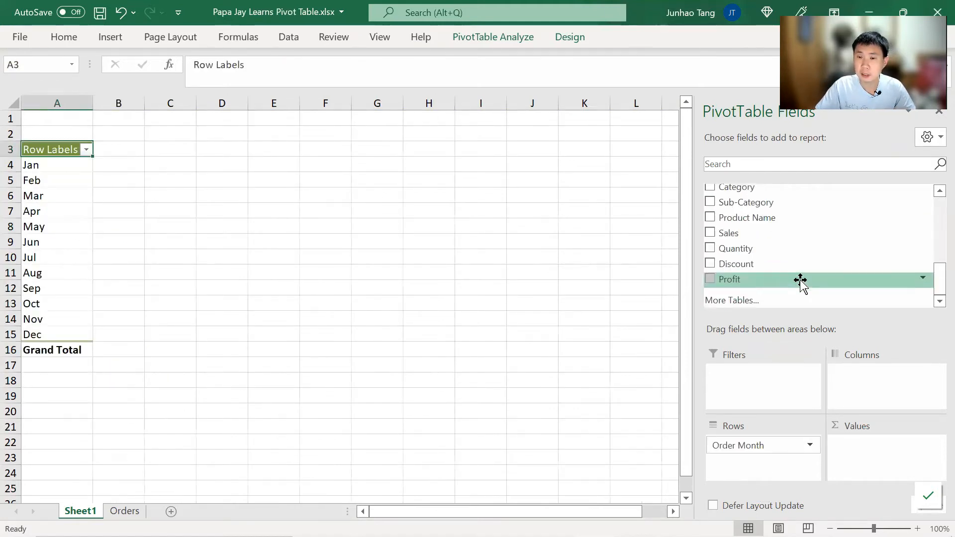
pyautogui.moveTo(791, 237); pyautogui.dragTo(898, 450)
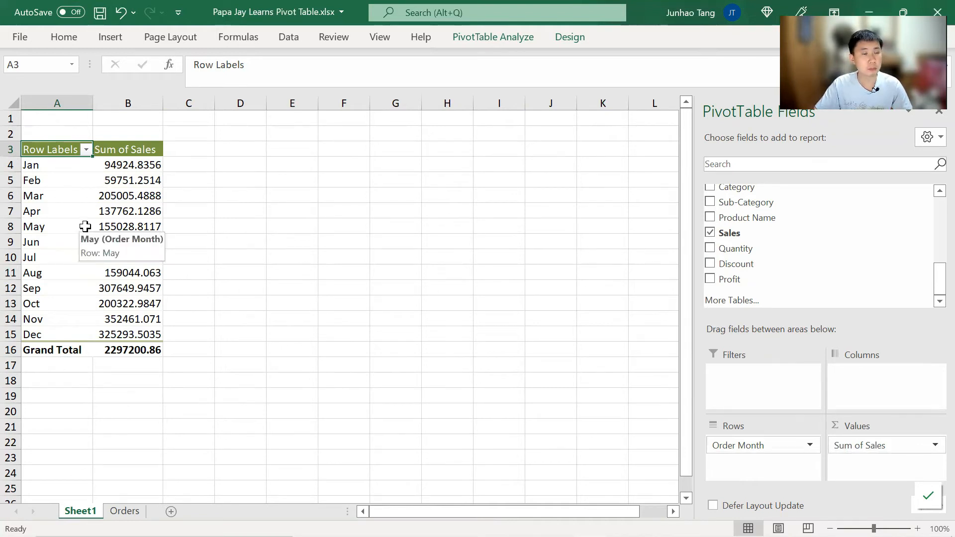
# Examine the monthly sales from Jan to Dec and how the months divide into quarters.
pyautogui.moveTo(117, 197)
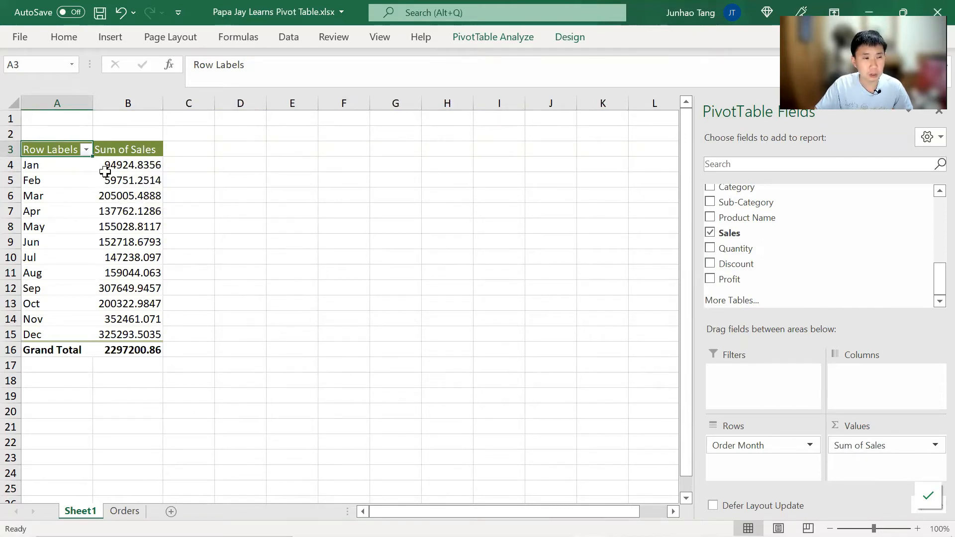
pyautogui.moveTo(80, 168); pyautogui.dragTo(115, 336)
pyautogui.click(65, 187)
pyautogui.click(63, 169)
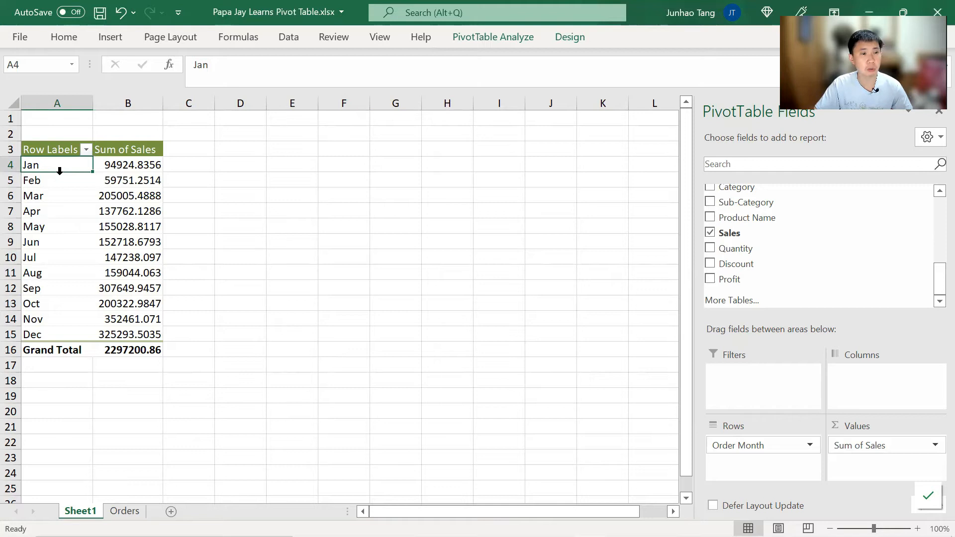
pyautogui.moveTo(47, 169); pyautogui.dragTo(55, 243)
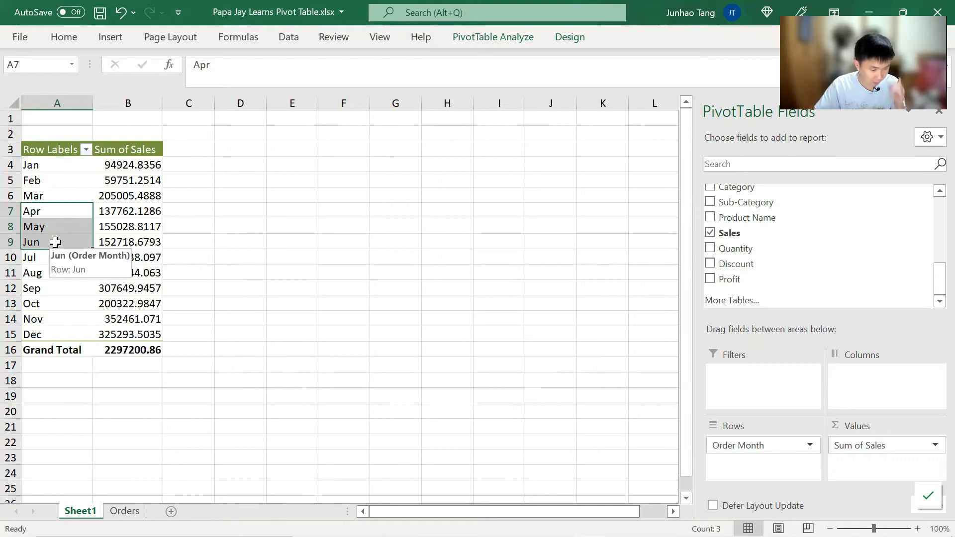
pyautogui.press('Up')
pyautogui.press('Up')
pyautogui.press('Up')
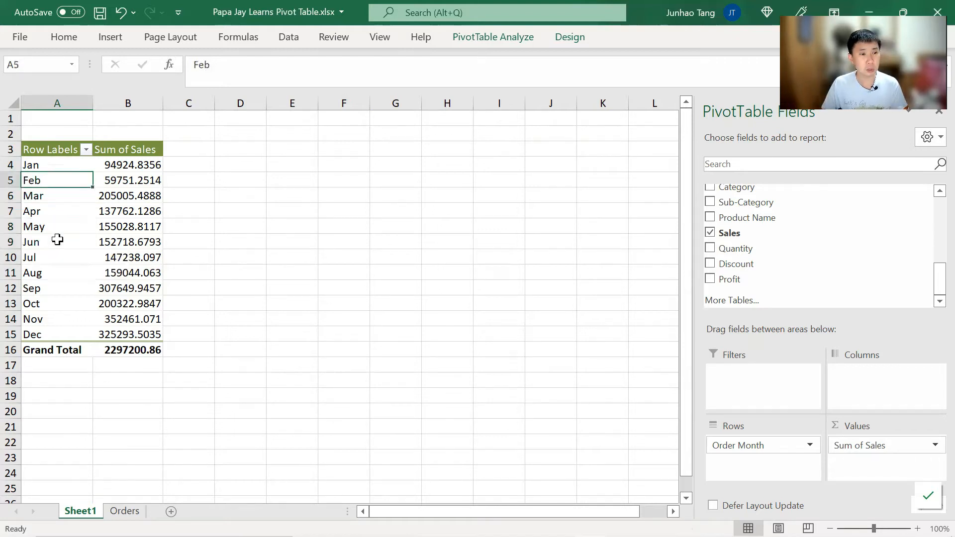
pyautogui.press('Right')
pyautogui.press('Left')
pyautogui.press('Right')
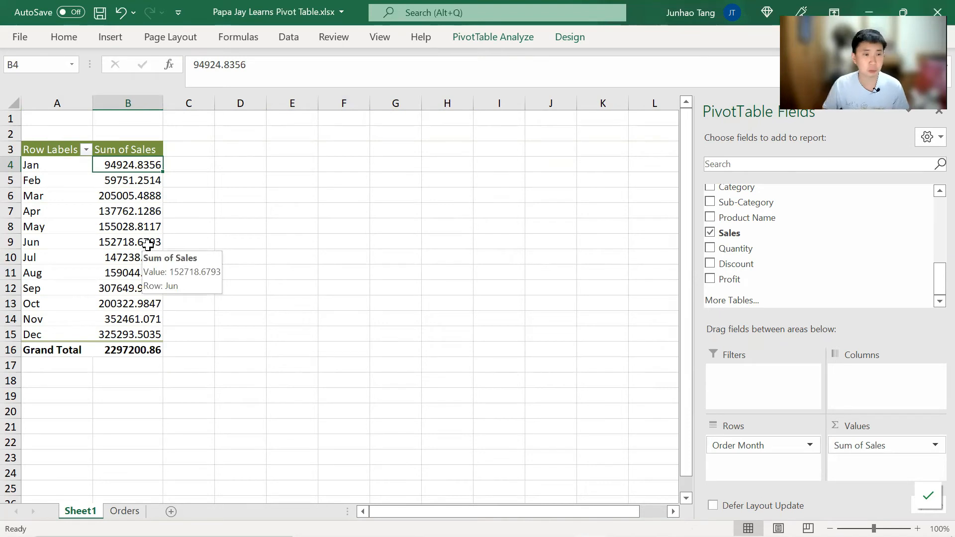
pyautogui.press('Left')
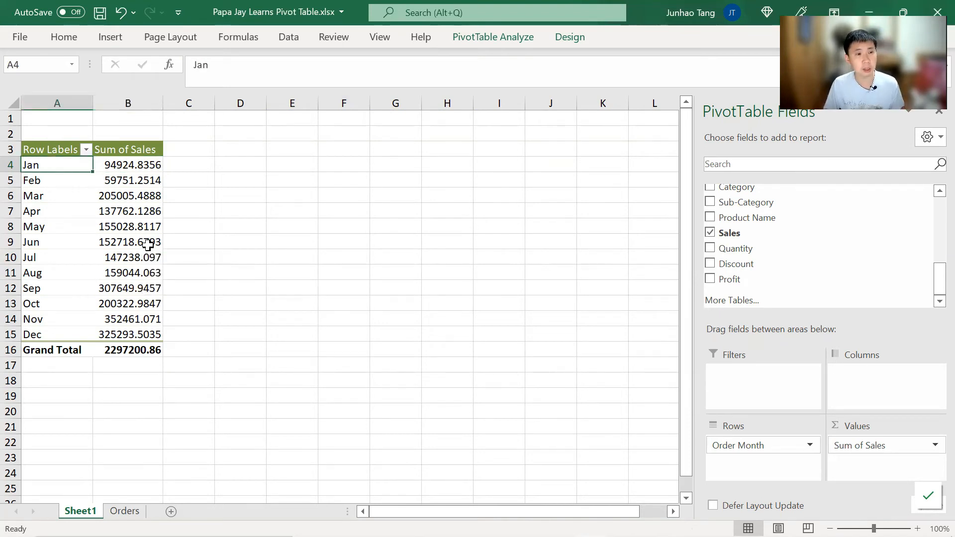
# Group the Jan, Feb and Mar row labels of the PivotTable into one quarter.
pyautogui.press('Down')
pyautogui.press('Up')
pyautogui.hotkey('shift', 'Down')
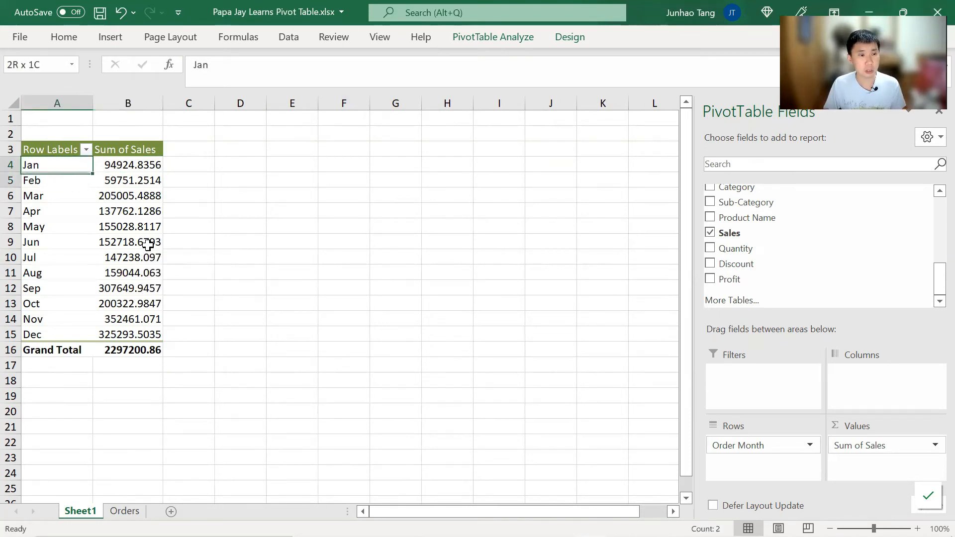
pyautogui.hotkey('shift', 'Down')
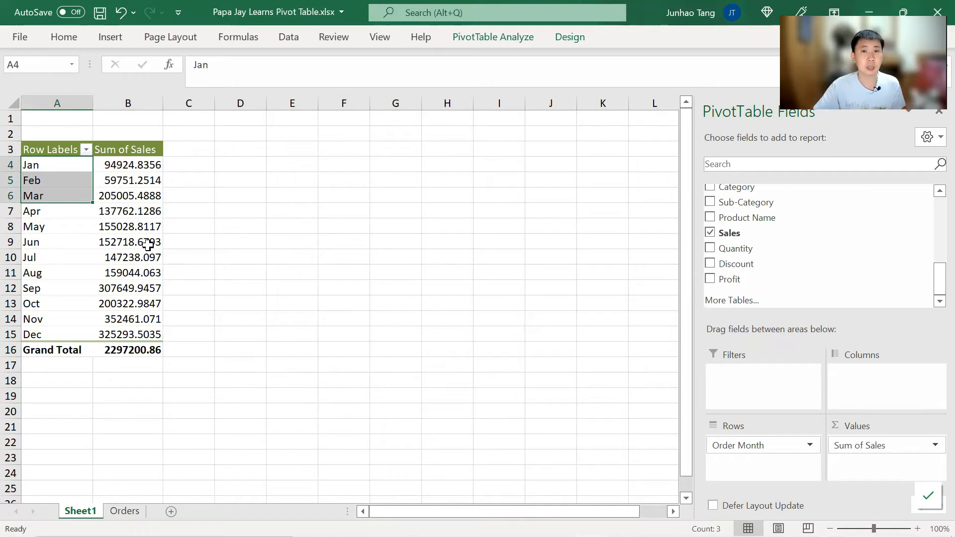
pyautogui.click(501, 38)
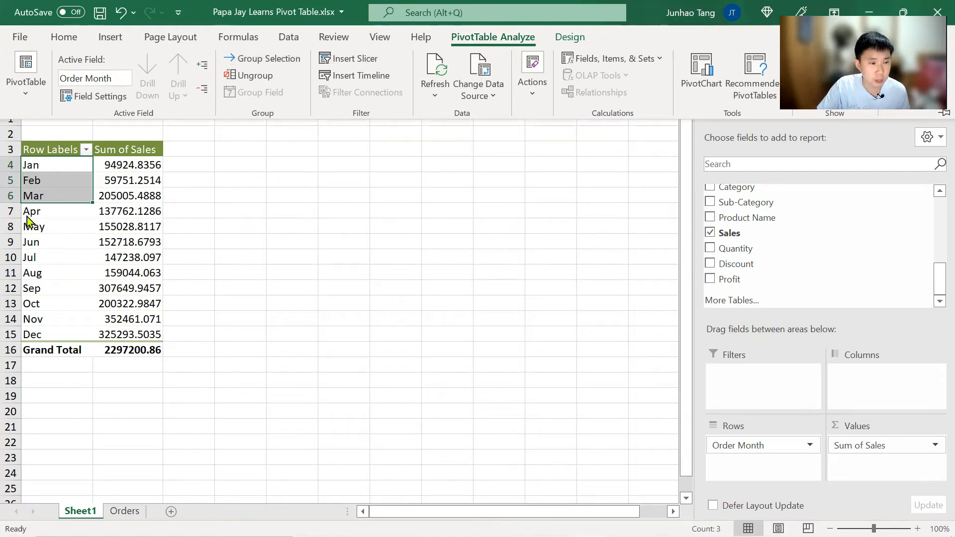
pyautogui.click(267, 60)
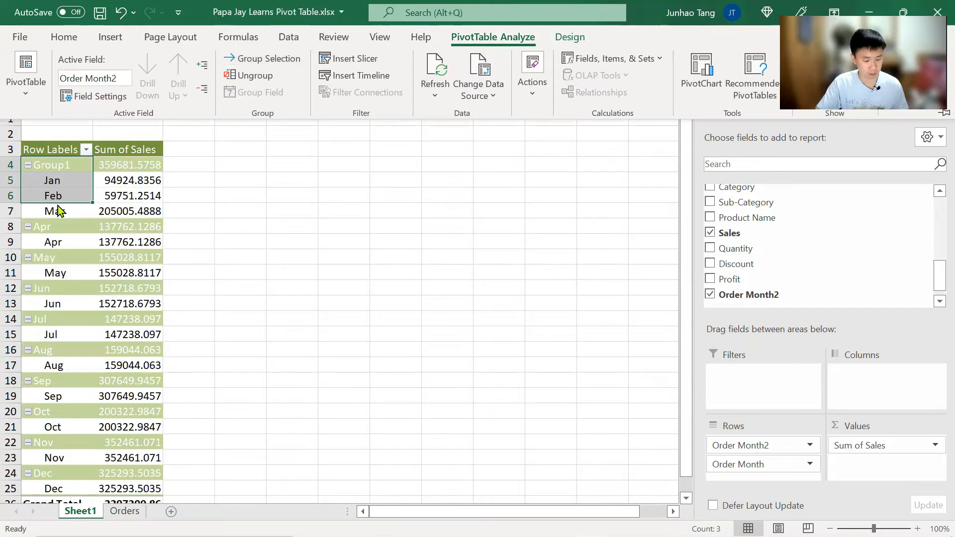
pyautogui.hotkey('ctrl', 'z')
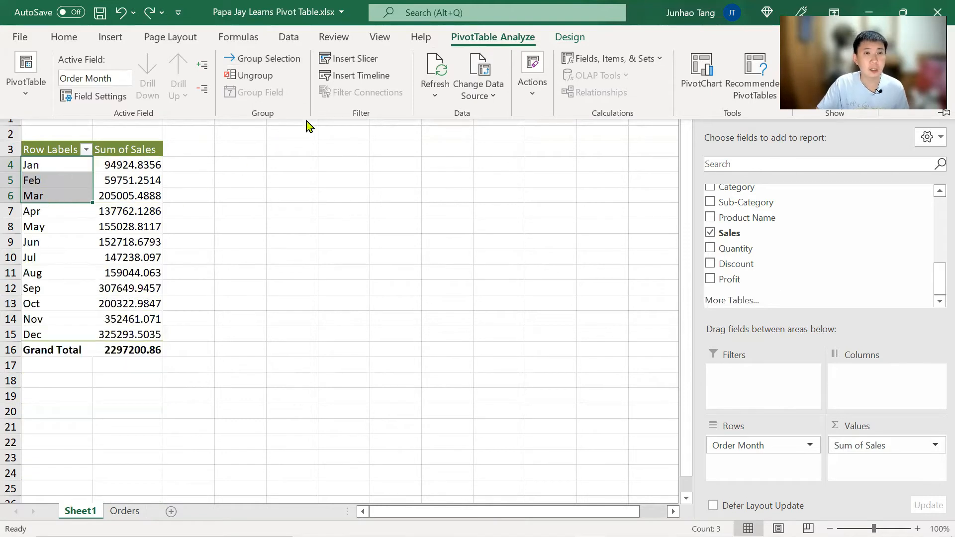
pyautogui.click(287, 64)
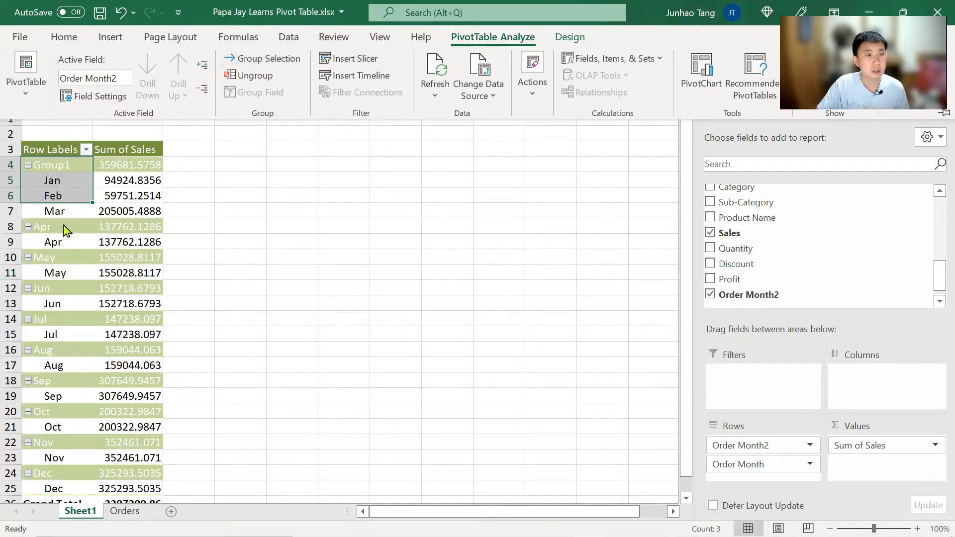
# Group the Apr, May and Jun row labels of the PivotTable into a second quarter.
pyautogui.click(74, 210)
pyautogui.click(69, 211)
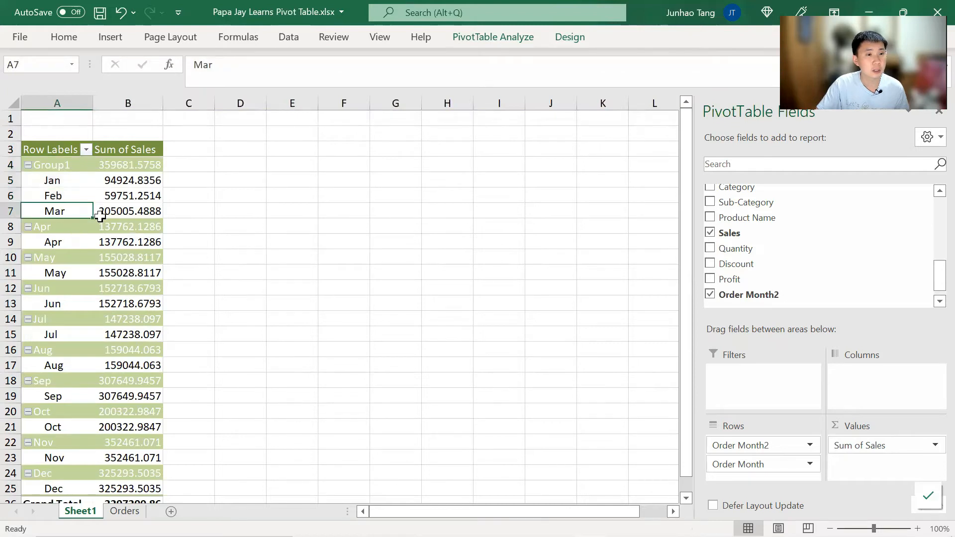
pyautogui.scroll(-2, 100, 215)
pyautogui.scroll(2, 100, 215)
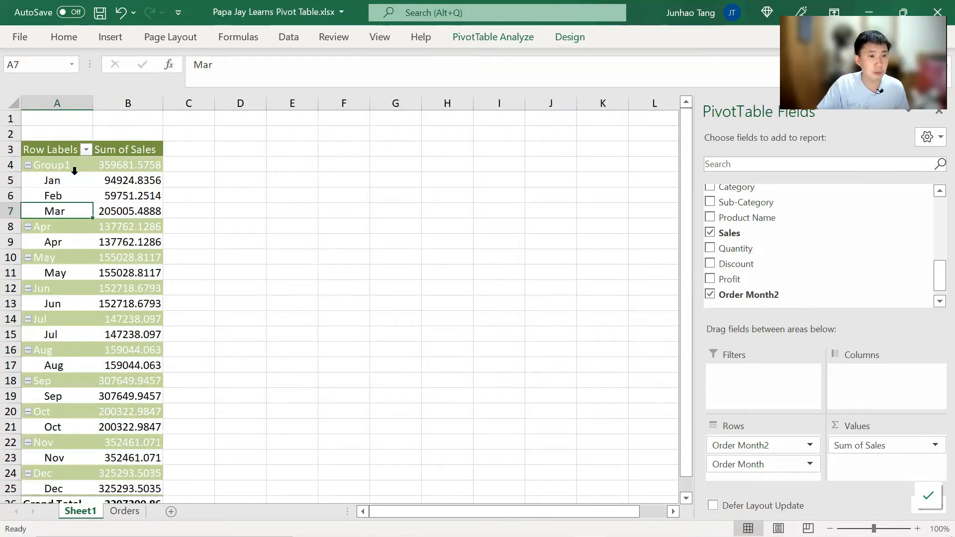
pyautogui.press('Down')
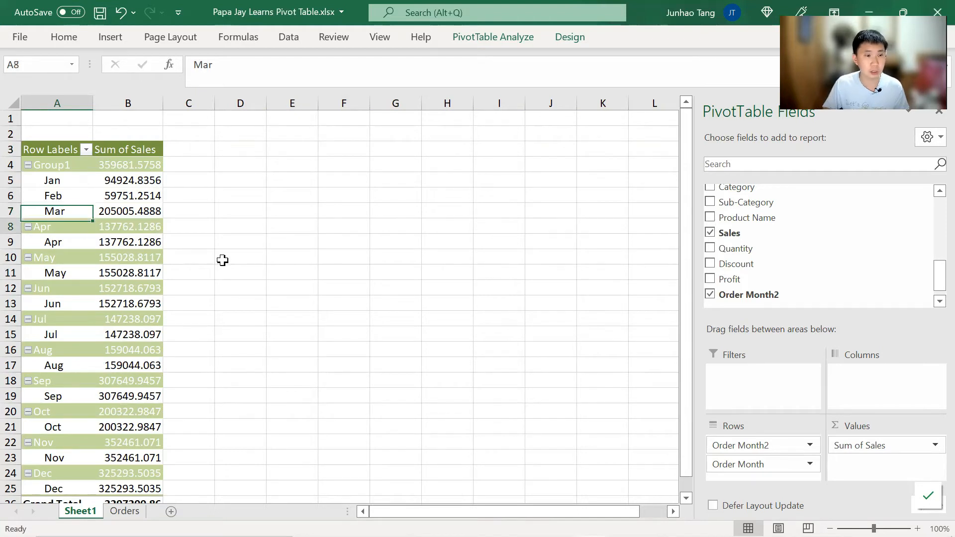
pyautogui.hotkey('shift', 'Down')
pyautogui.hotkey('shift', 'Down')
pyautogui.hotkey('shift', 'Down')
pyautogui.hotkey('shift', 'Down')
pyautogui.hotkey('shift', 'Down')
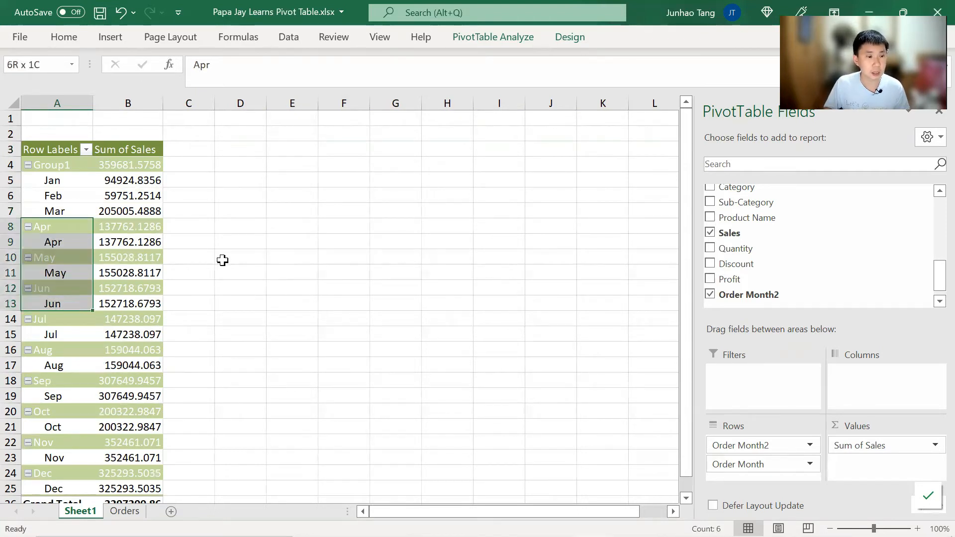
pyautogui.press('alt')
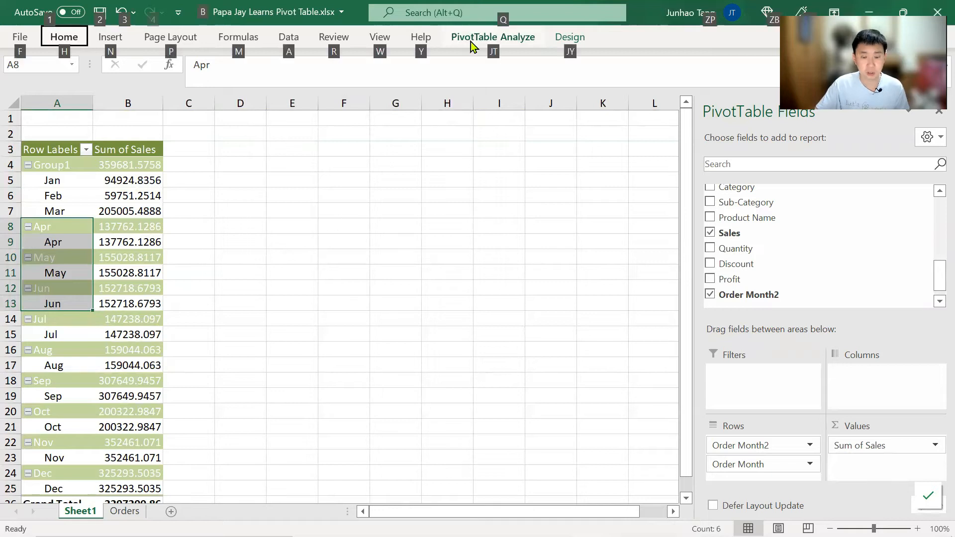
pyautogui.press('j')
pyautogui.press('t')
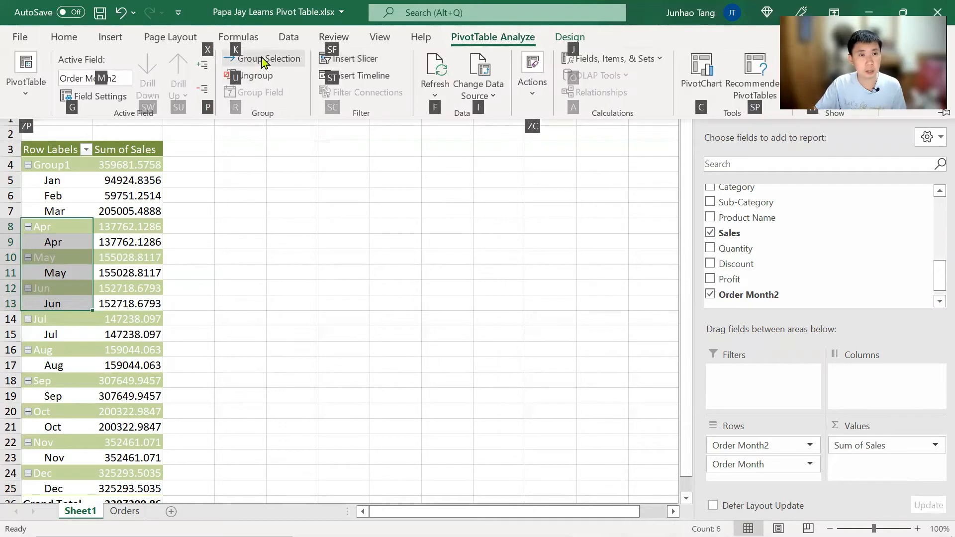
pyautogui.click(262, 58)
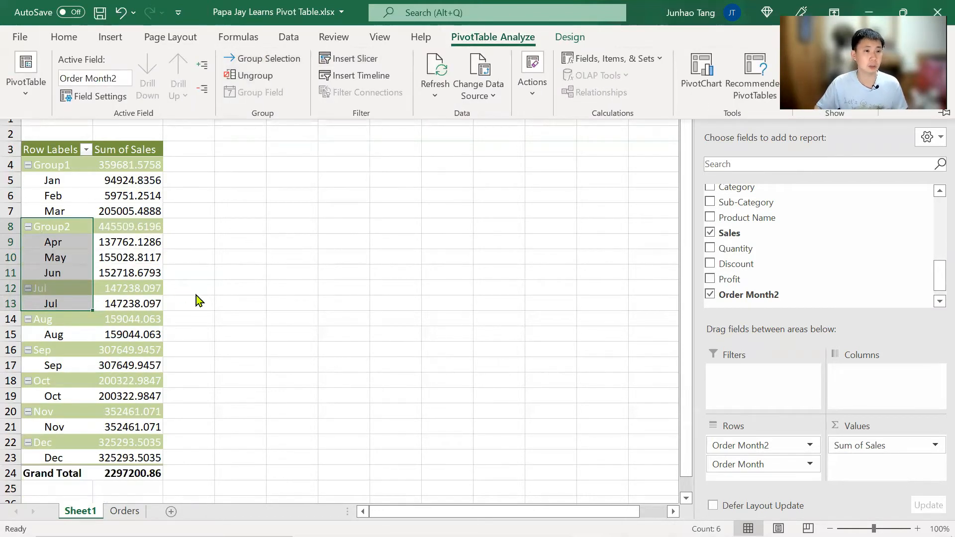
# Group the Jul, Aug and Sep row labels of the PivotTable into a third quarter.
pyautogui.press('Down')
pyautogui.press('Down')
pyautogui.press('Down')
pyautogui.press('Down')
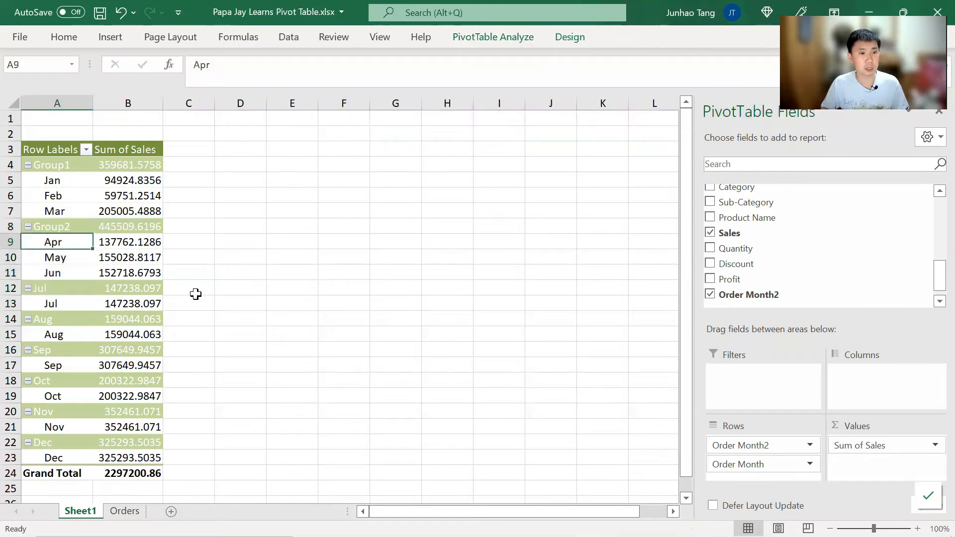
pyautogui.hotkey('shift', 'Down')
pyautogui.hotkey('shift', 'Down')
pyautogui.hotkey('shift', 'Down')
pyautogui.hotkey('shift', 'Down')
pyautogui.hotkey('shift', 'Down')
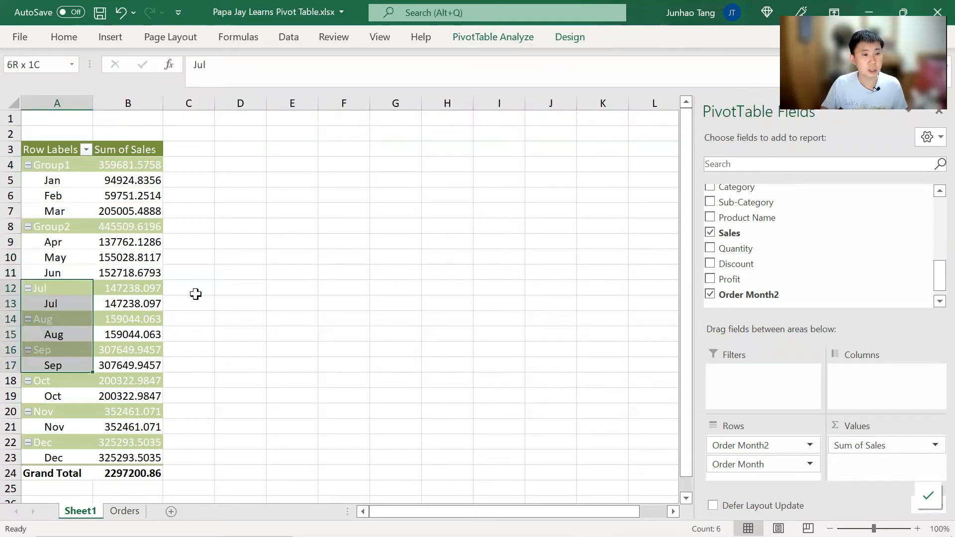
pyautogui.press('alt')
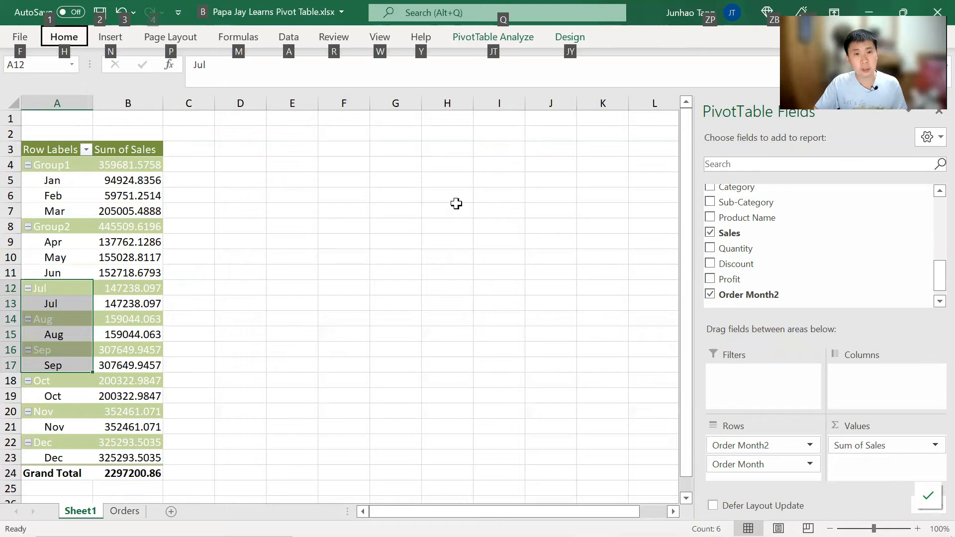
pyautogui.press('h')
pyautogui.press('j')
pyautogui.click(518, 37)
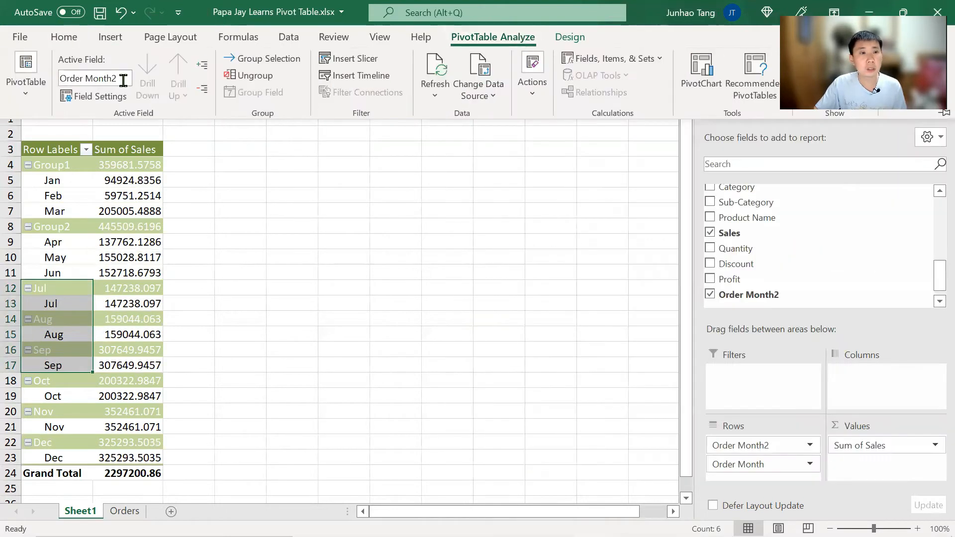
pyautogui.click(256, 62)
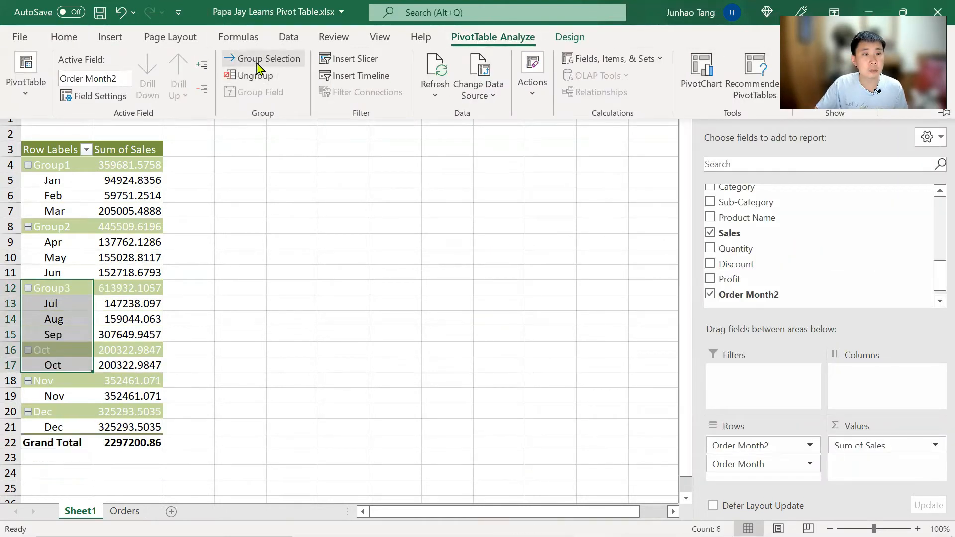
# Group the Oct, Nov and Dec row labels of the PivotTable into a fourth quarter.
pyautogui.click(62, 368)
pyautogui.click(61, 367)
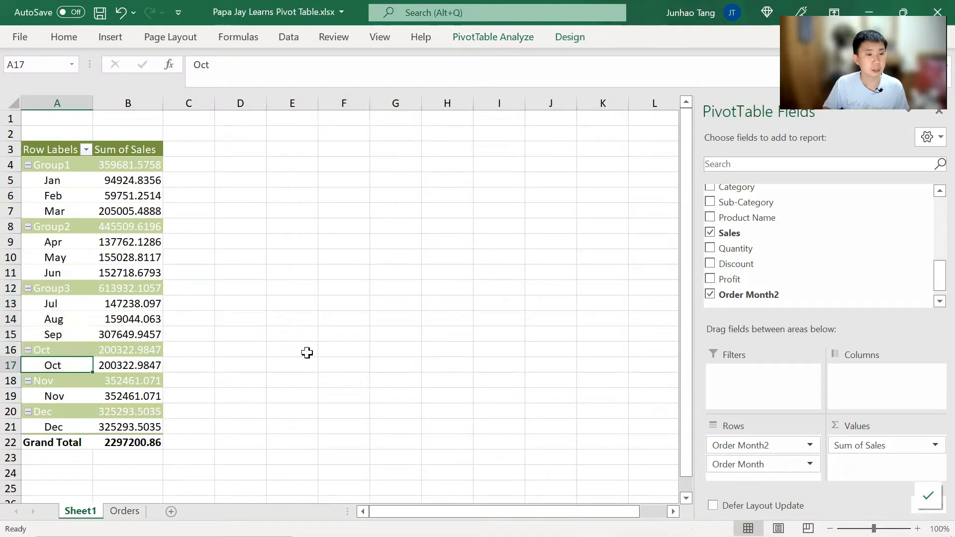
pyautogui.press('Up')
pyautogui.hotkey('shift', 'Down')
pyautogui.hotkey('shift', 'Down')
pyautogui.hotkey('shift', 'Down')
pyautogui.hotkey('shift', 'Down')
pyautogui.hotkey('shift', 'Down')
pyautogui.press('alt')
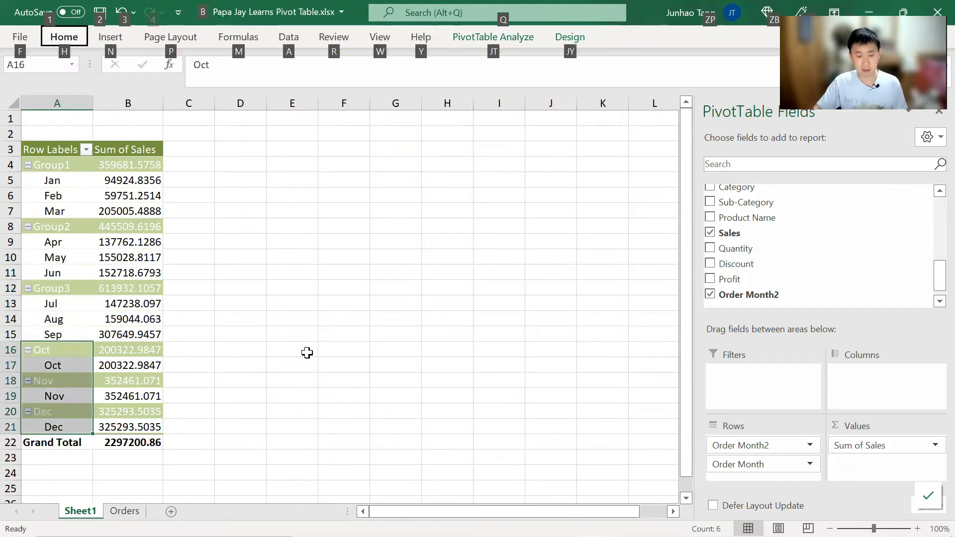
pyautogui.press('j')
pyautogui.press('t')
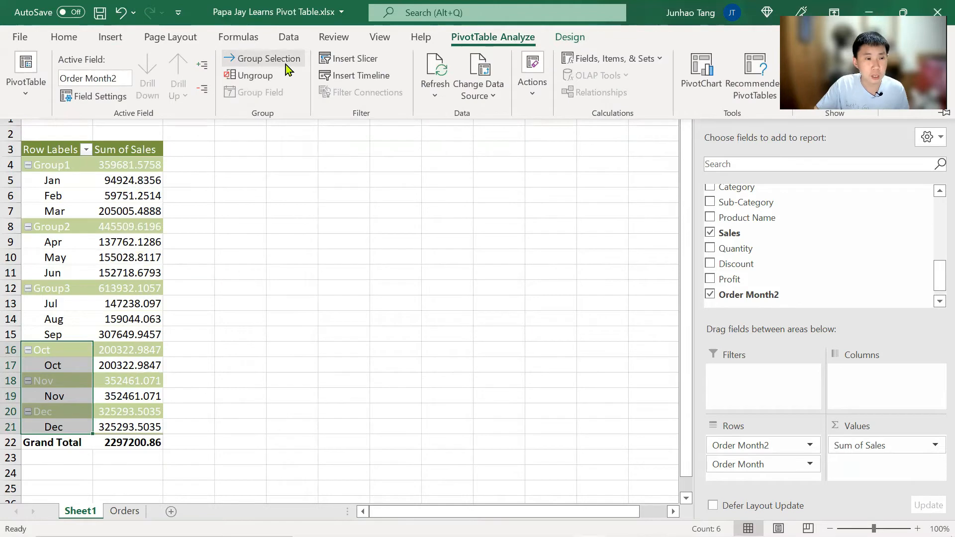
pyautogui.click(286, 65)
# Review the Order Date, Order Month and Order Year columns on the Orders sheet, then the grouped quarterly sales in the PivotTable.
pyautogui.click(141, 338)
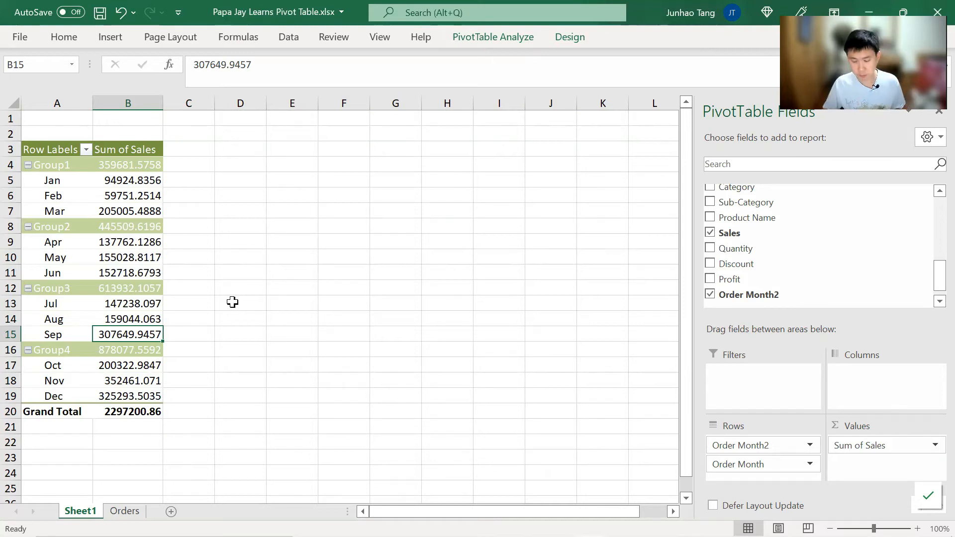
pyautogui.hotkey('ctrl', 'pagedown')
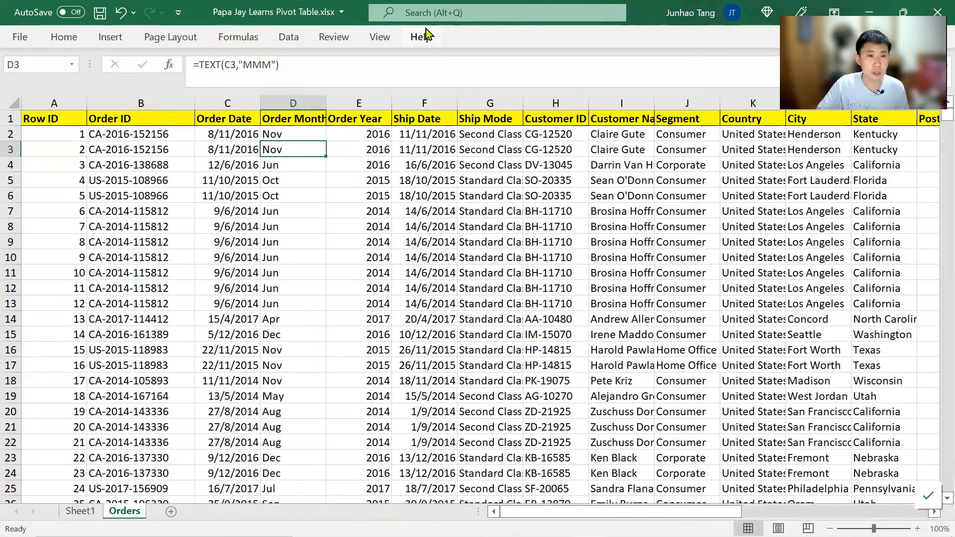
pyautogui.click(226, 98)
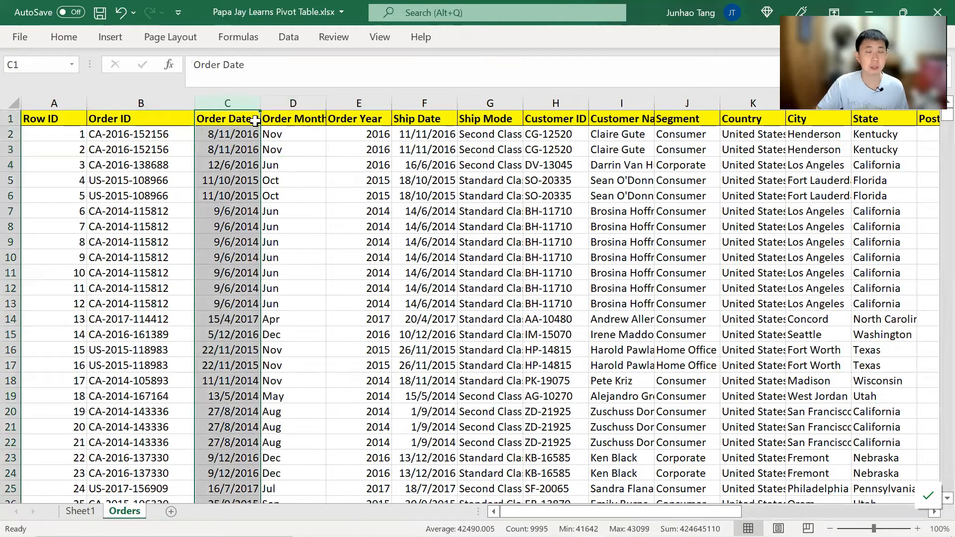
pyautogui.click(295, 98)
pyautogui.moveTo(363, 97); pyautogui.dragTo(355, 143)
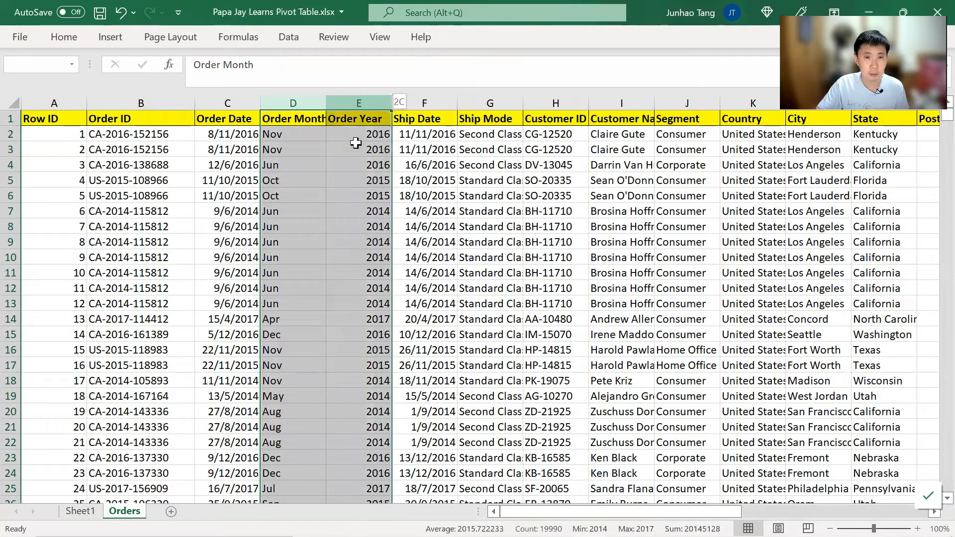
pyautogui.hotkey('ctrl', 'pageup')
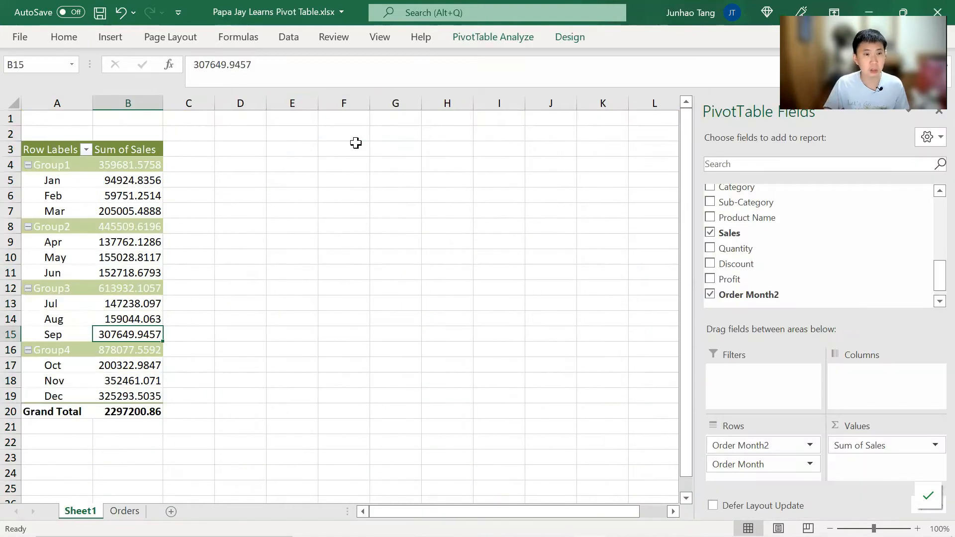
pyautogui.press('Left')
pyautogui.press('Right')
pyautogui.press('Left')
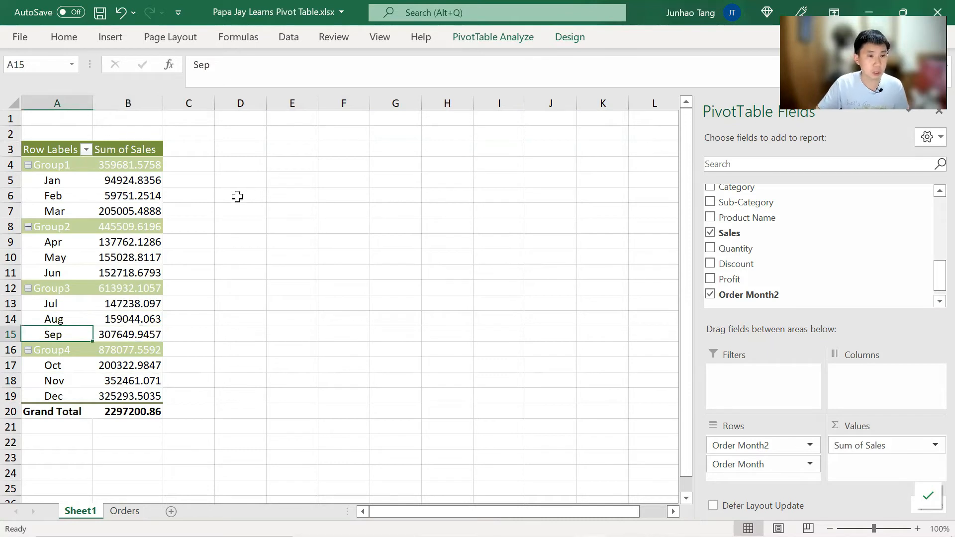
pyautogui.moveTo(56, 181); pyautogui.dragTo(129, 211)
pyautogui.click(129, 162)
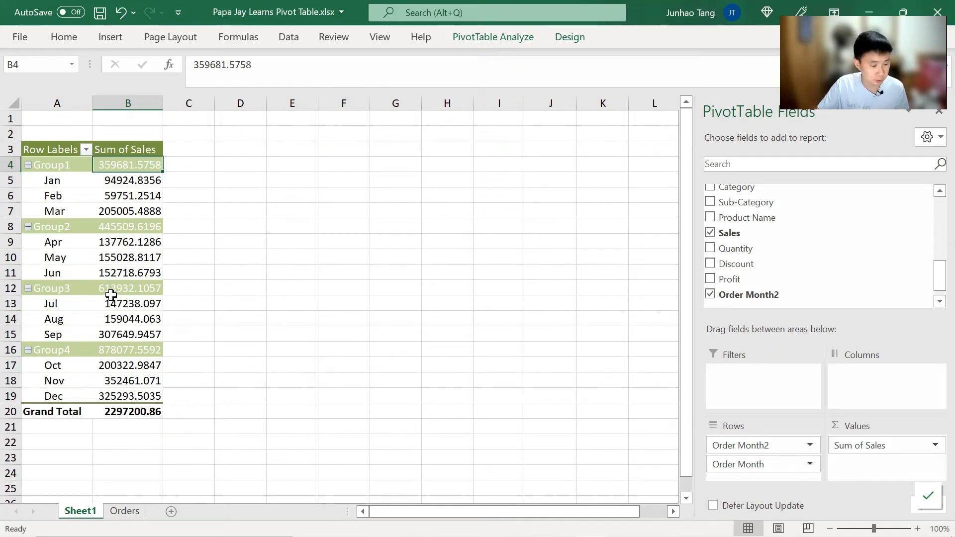
pyautogui.click(141, 196)
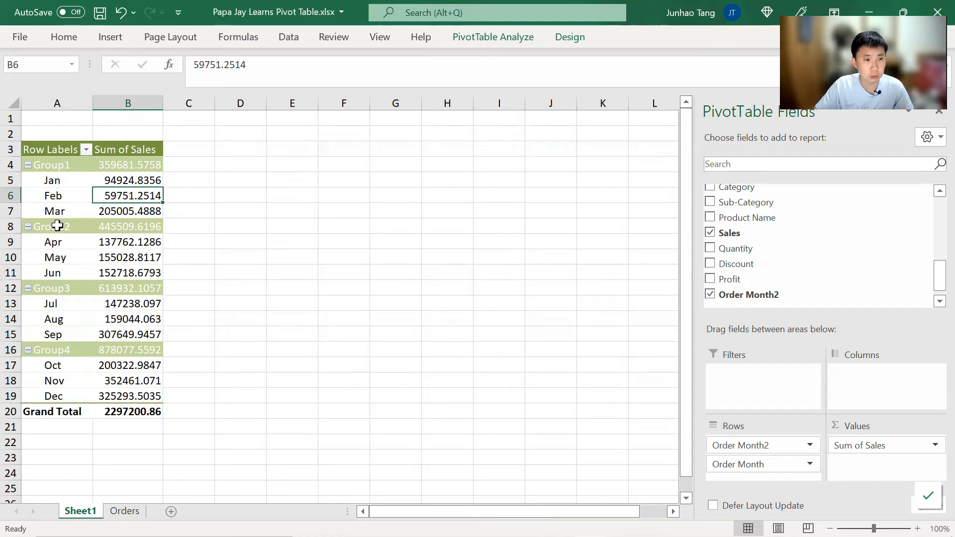
# Remove the quarter grouping field Order Month2 from the PivotTable rows, leaving only Order Month.
pyautogui.click(810, 446)
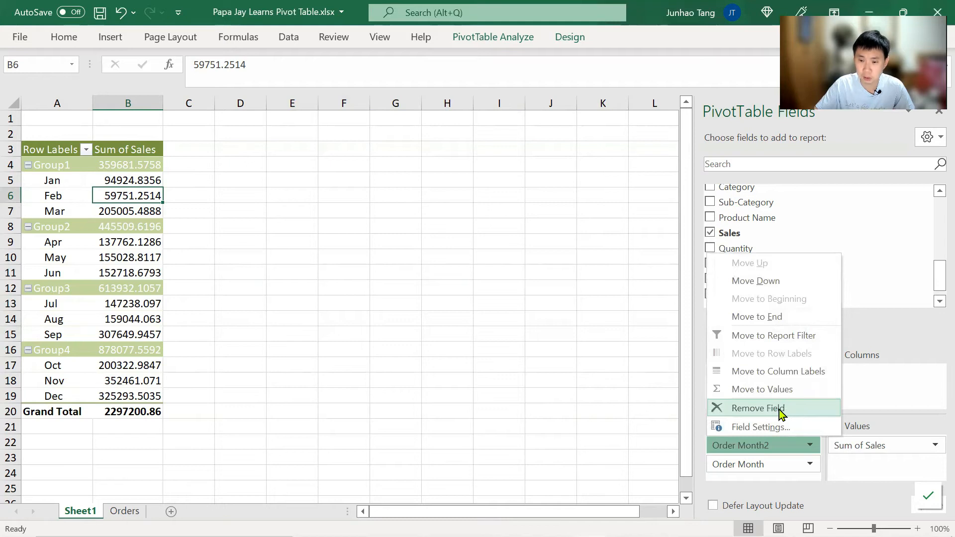
pyautogui.click(754, 447)
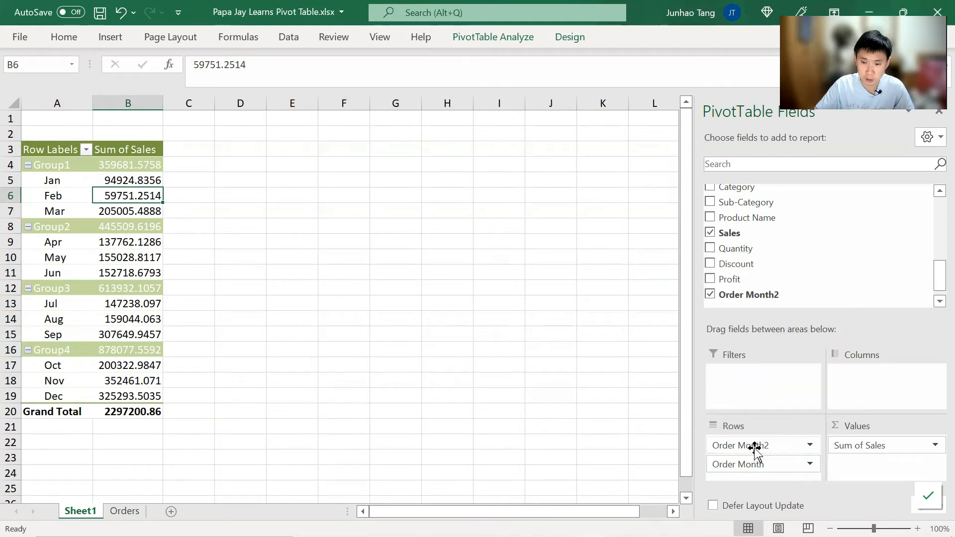
pyautogui.moveTo(776, 444); pyautogui.dragTo(609, 338)
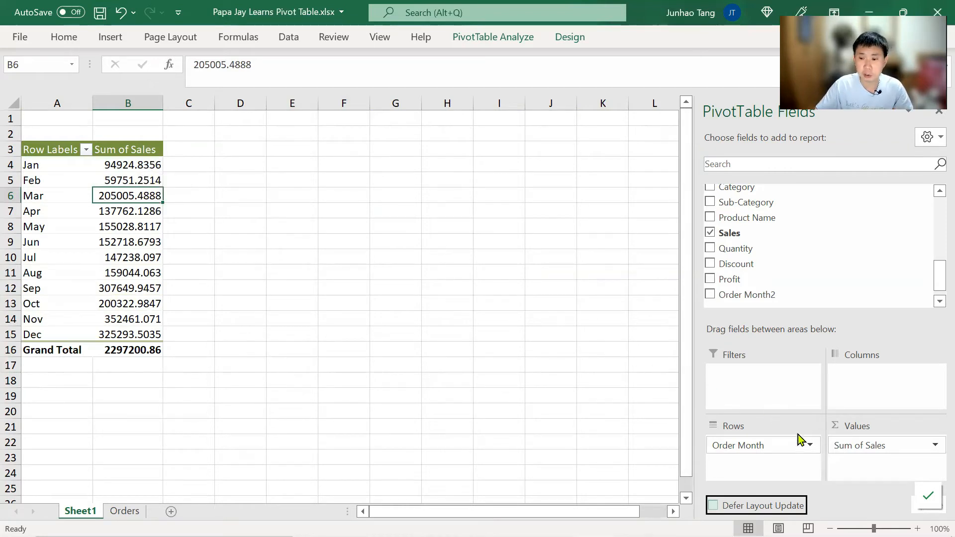
pyautogui.click(935, 445)
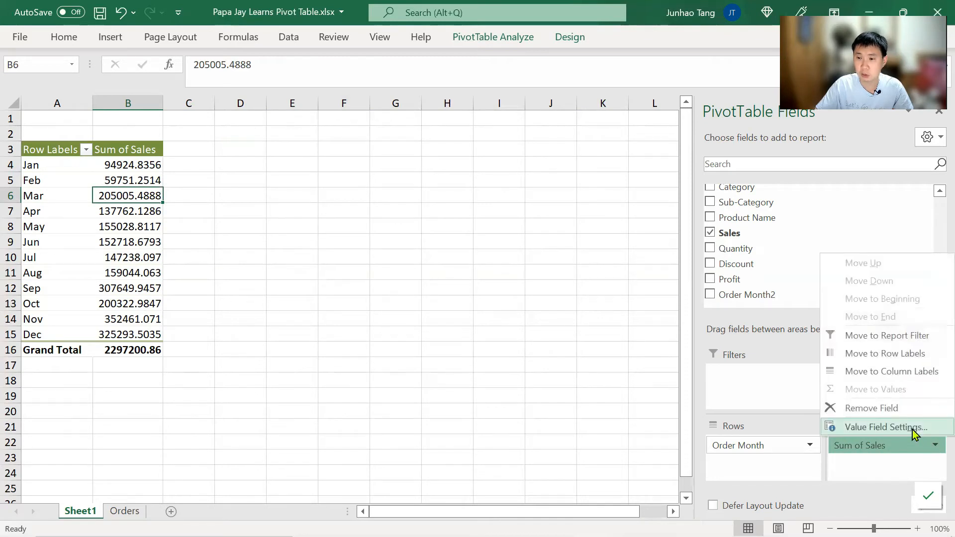
pyautogui.click(914, 434)
pyautogui.click(258, 378)
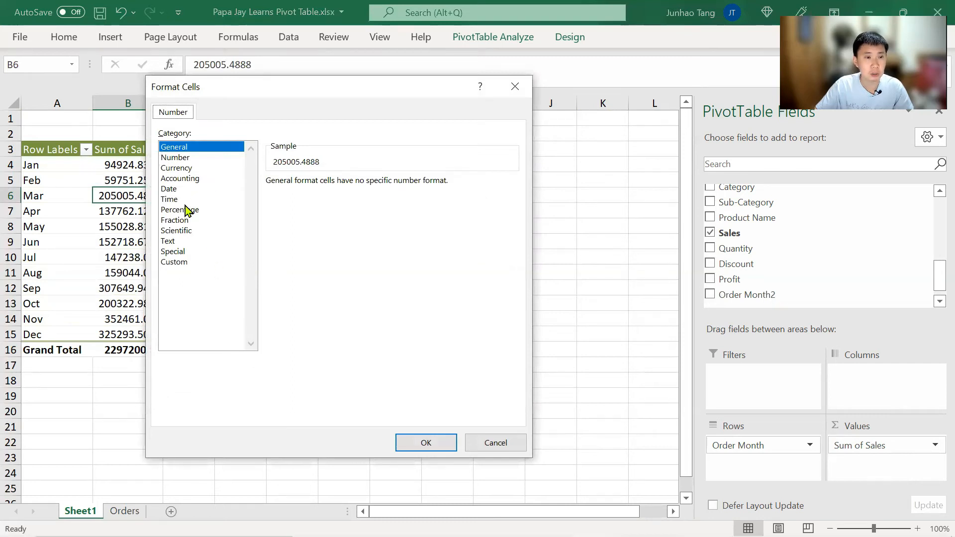
pyautogui.click(189, 170)
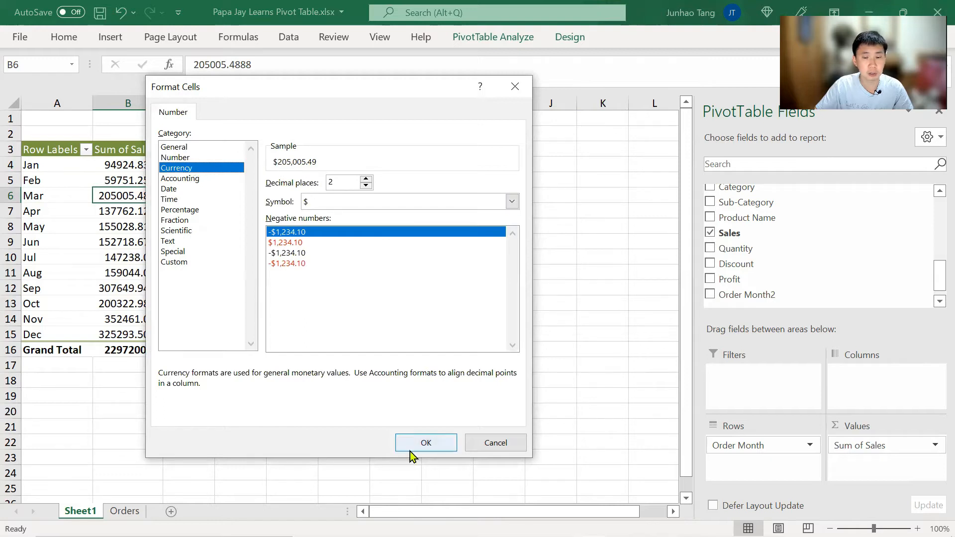
pyautogui.click(497, 441)
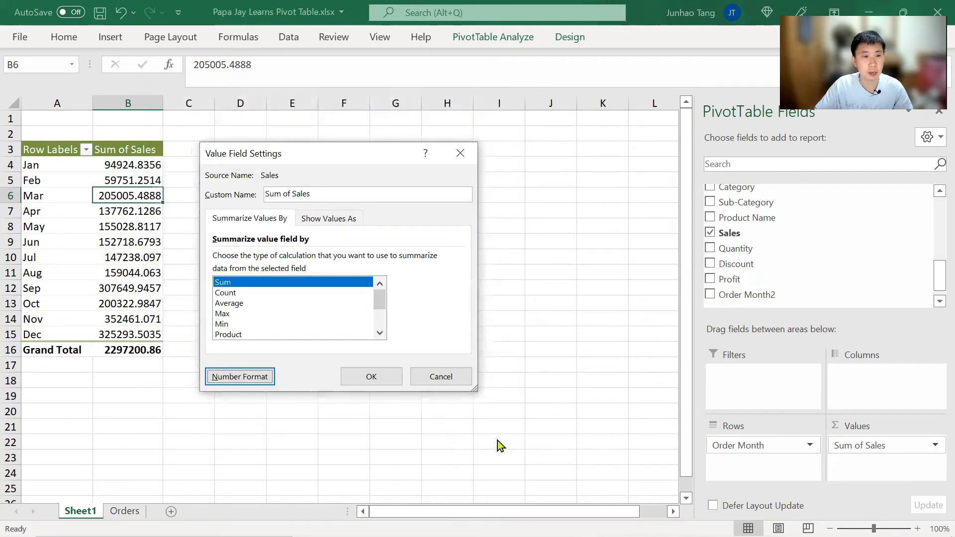
pyautogui.click(455, 387)
# Format the PivotTable's Sum of Sales values as Currency with the $ symbol and 0 decimal places.
pyautogui.rightClick(113, 199)
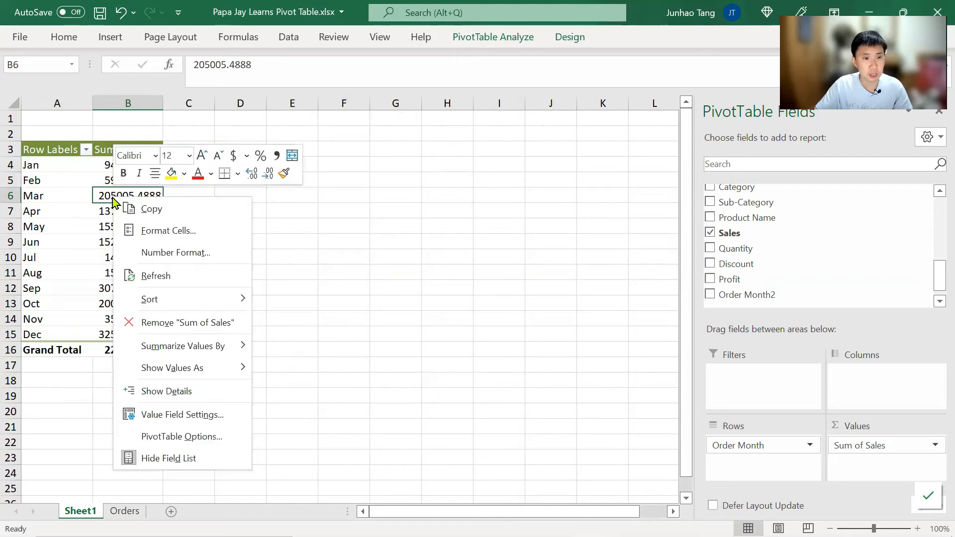
pyautogui.click(147, 249)
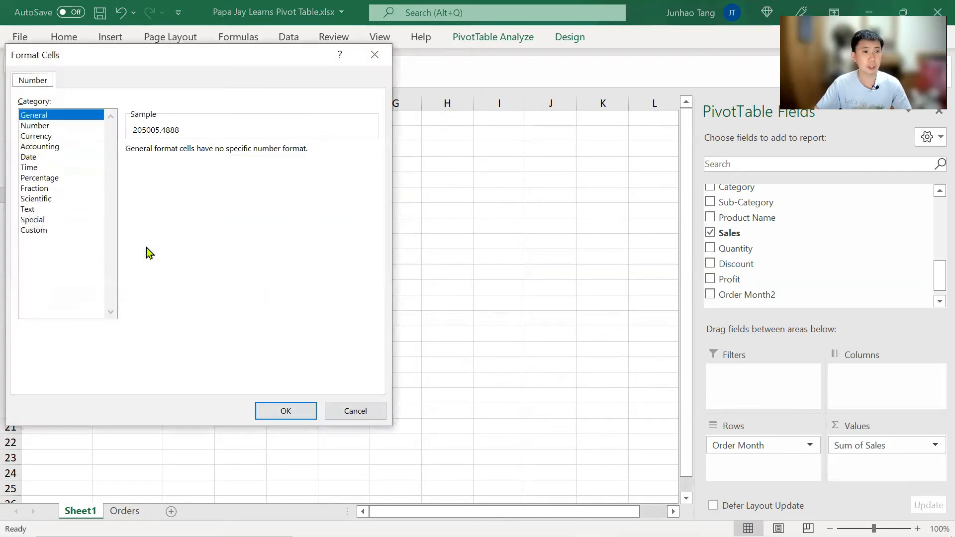
pyautogui.moveTo(191, 59); pyautogui.dragTo(491, 58)
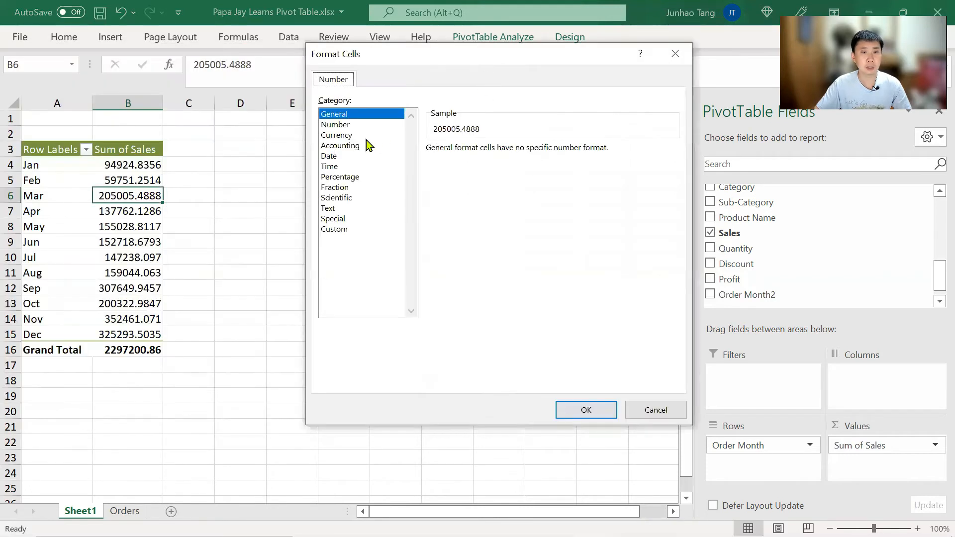
pyautogui.click(351, 135)
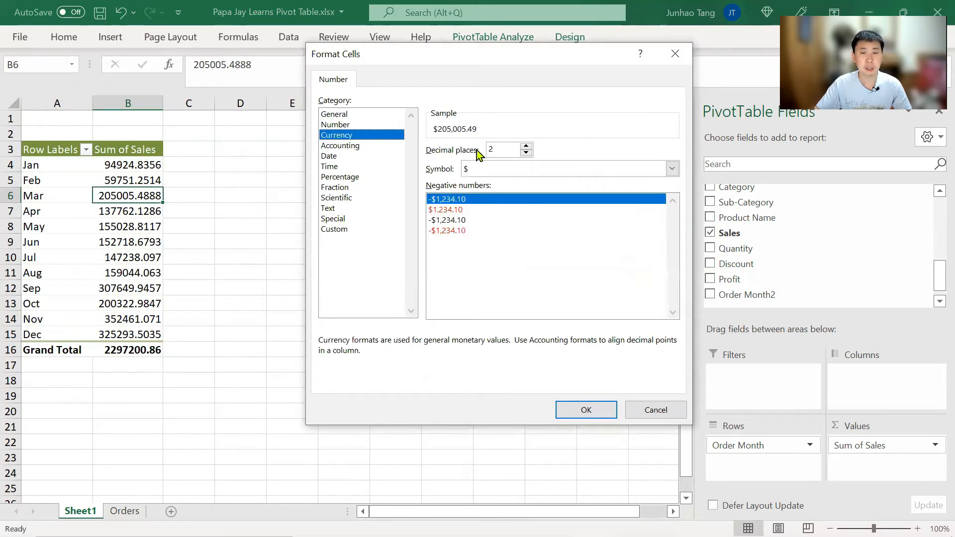
pyautogui.click(526, 154)
pyautogui.click(527, 153)
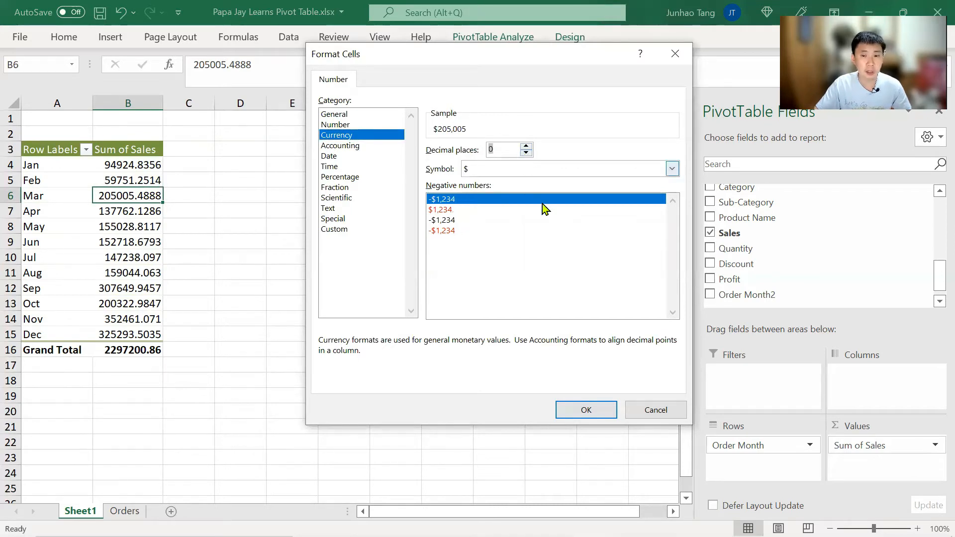
pyautogui.click(576, 411)
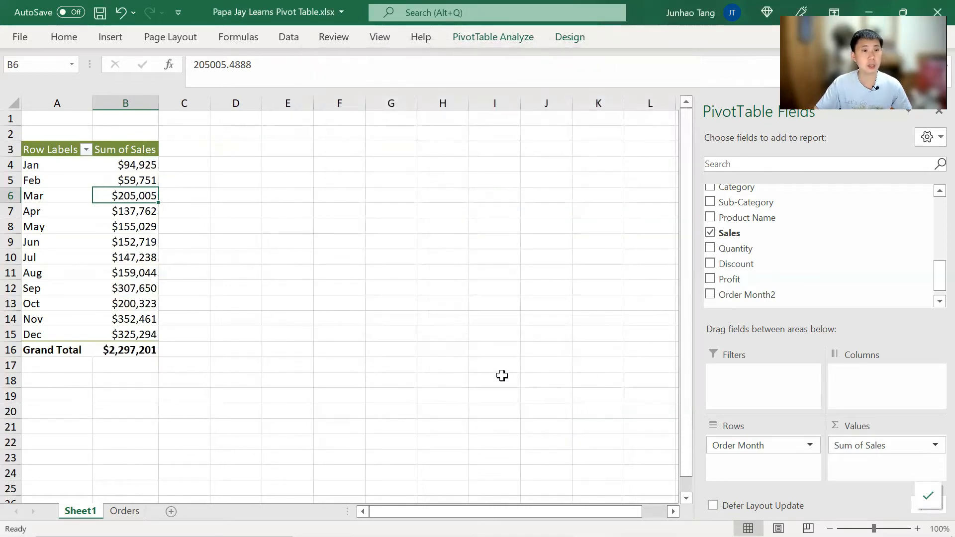
pyautogui.rightClick(134, 194)
pyautogui.press('Down')
pyautogui.press('Down')
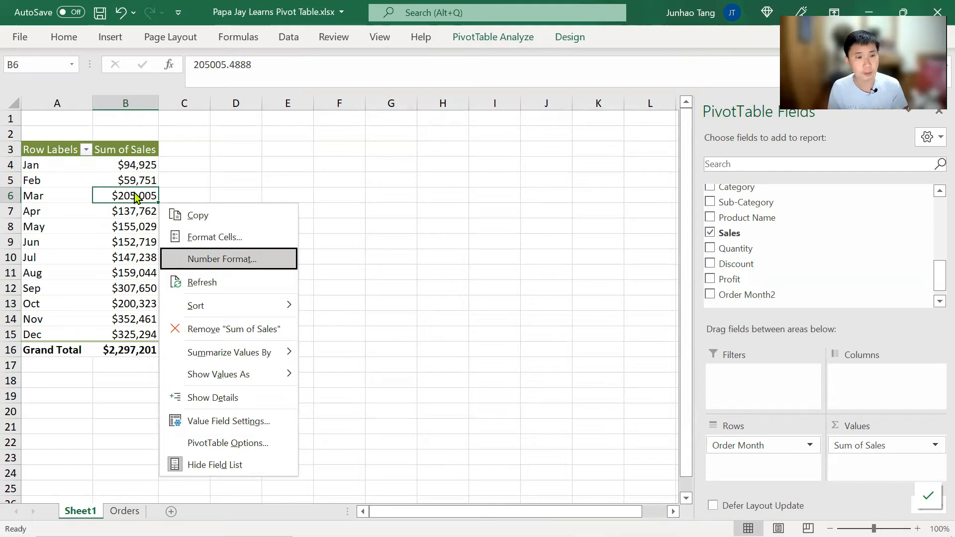
pyautogui.press('Return')
pyautogui.press('Up')
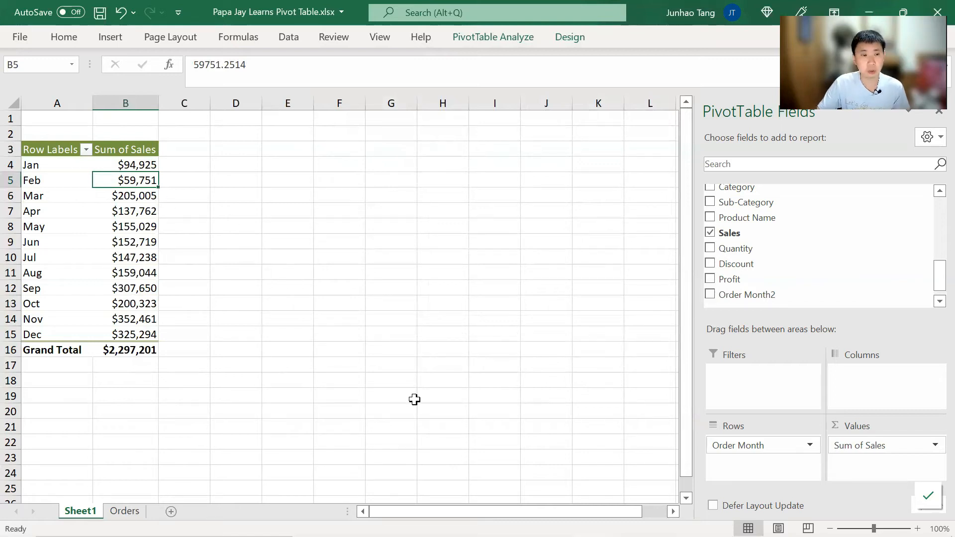
# Replace Sum of Sales in the PivotTable values with a count of Order ID per month.
pyautogui.moveTo(904, 444); pyautogui.dragTo(640, 369)
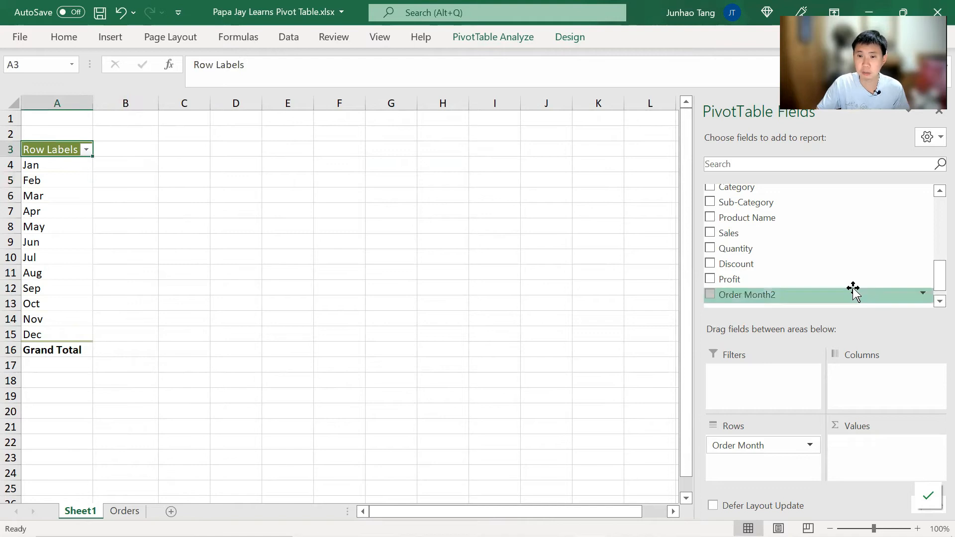
pyautogui.scroll(-1, 855, 286)
pyautogui.scroll(3, 854, 286)
pyautogui.scroll(5, 854, 286)
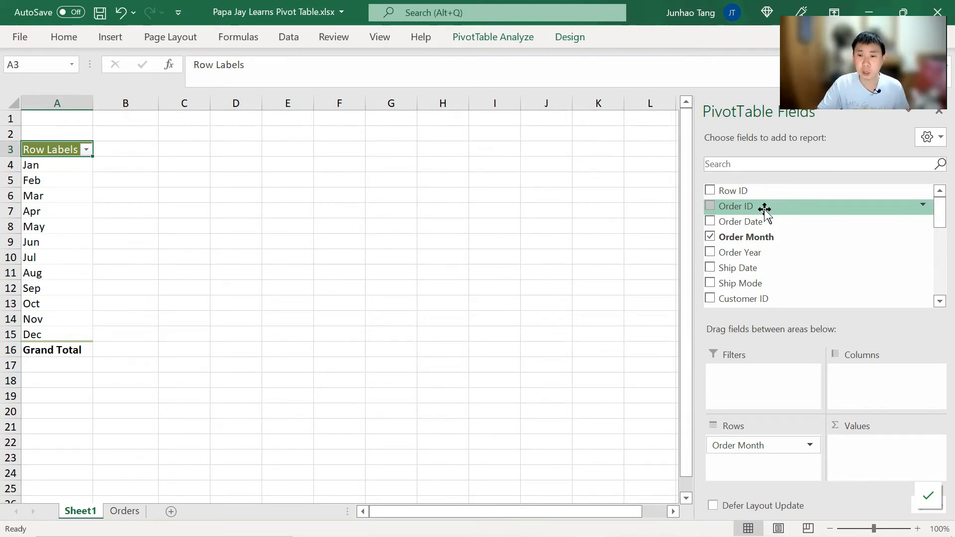
pyautogui.moveTo(737, 206); pyautogui.dragTo(890, 447)
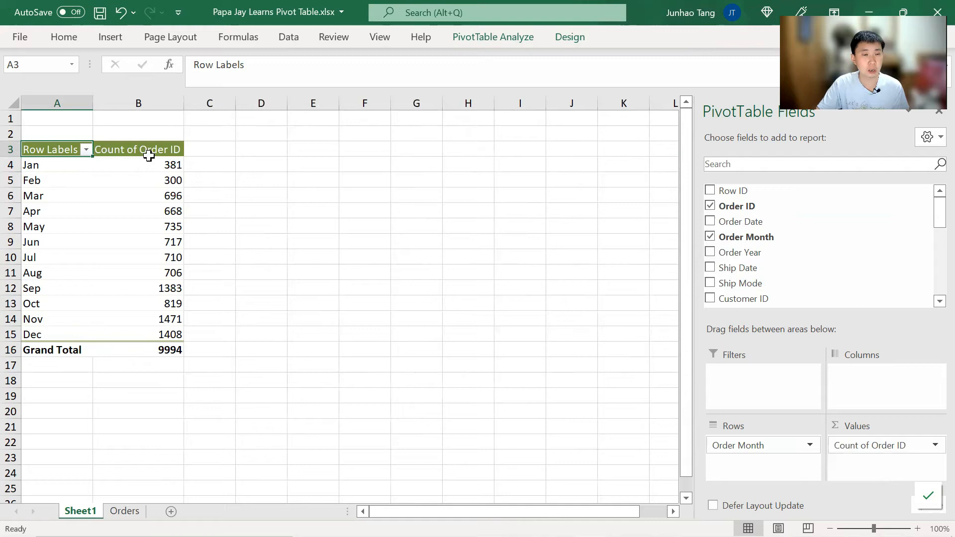
pyautogui.moveTo(154, 180)
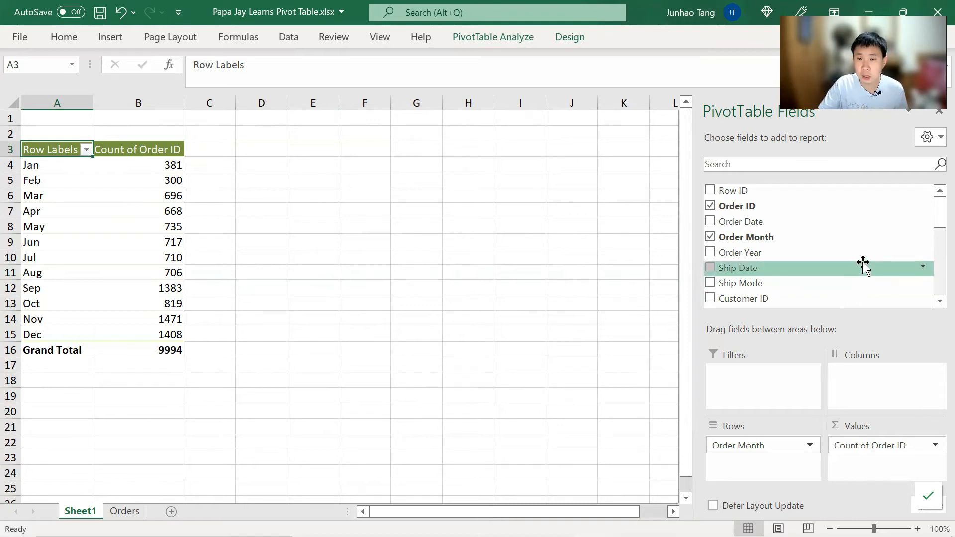
# Add a count of Customer ID to the PivotTable values beside Count of Order ID and remove it again.
pyautogui.moveTo(780, 297); pyautogui.dragTo(913, 464)
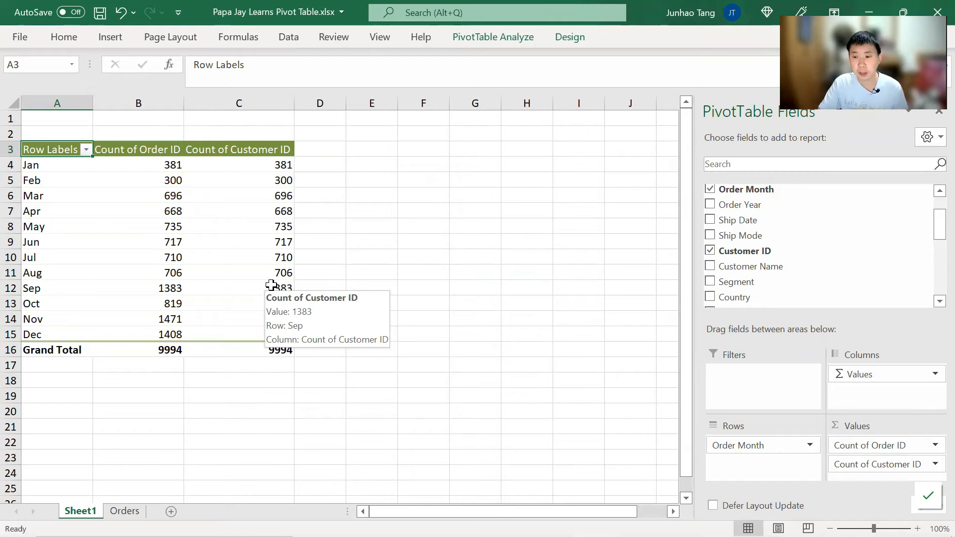
pyautogui.moveTo(871, 466); pyautogui.dragTo(582, 334)
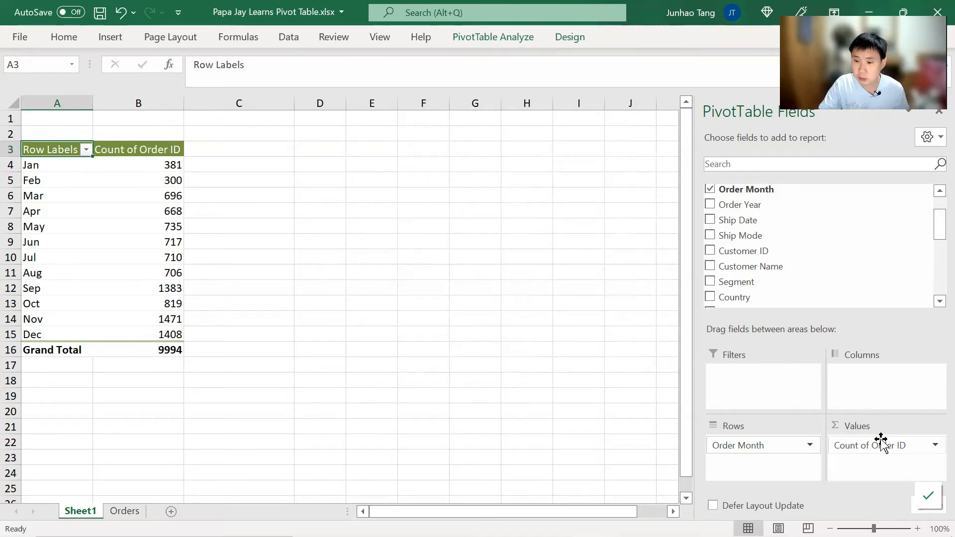
# Replace Count of Order ID in the PivotTable values with Sum of Sales.
pyautogui.moveTo(881, 445); pyautogui.dragTo(590, 292)
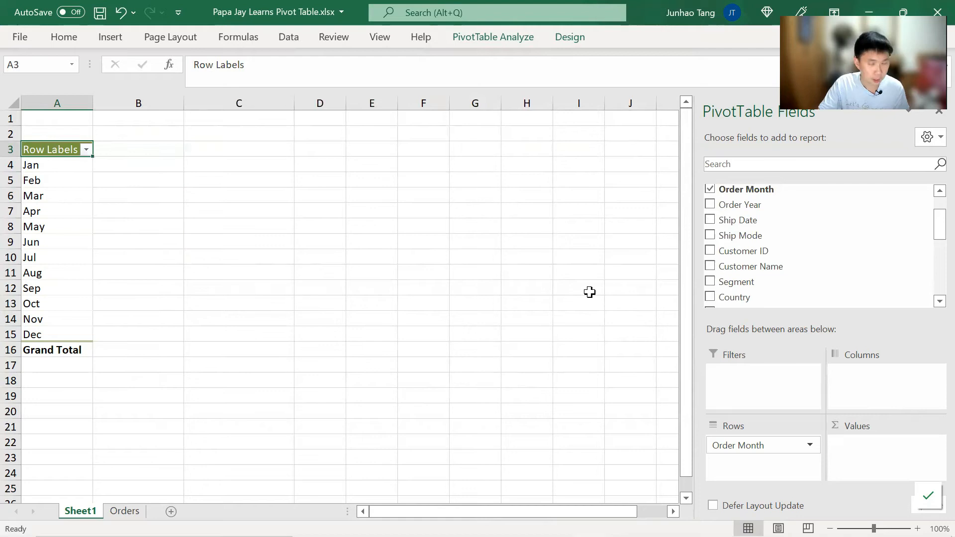
pyautogui.scroll(-5, 713, 274)
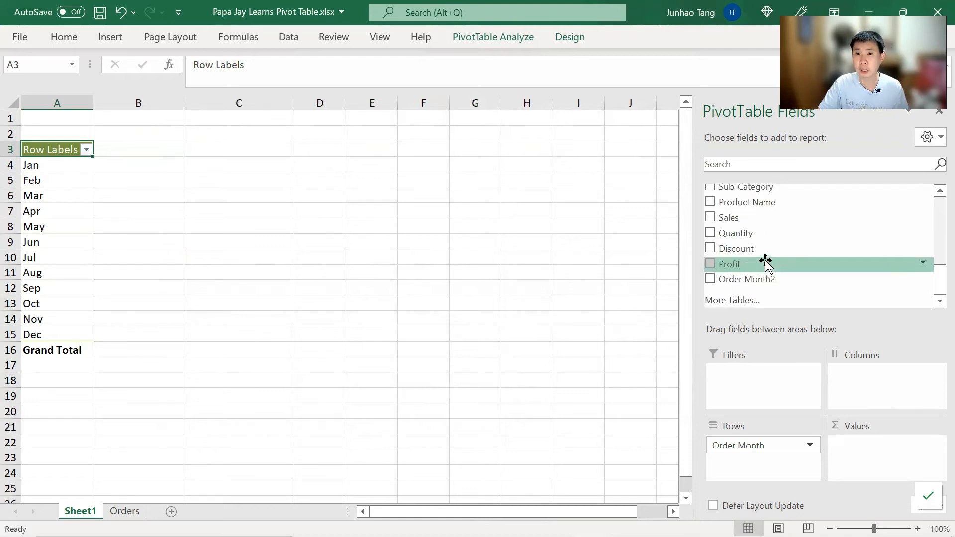
pyautogui.moveTo(747, 217); pyautogui.dragTo(881, 445)
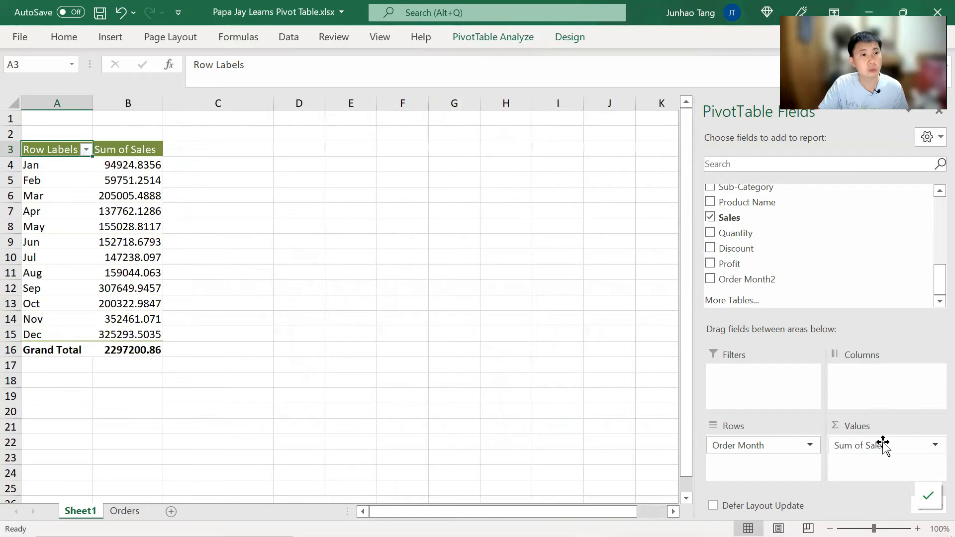
# Format the monthly Sum of Sales values as Currency with the $ symbol and 0 decimal places.
pyautogui.click(127, 165)
pyautogui.hotkey('shift', 'F10')
pyautogui.press('Down')
pyautogui.press('Return')
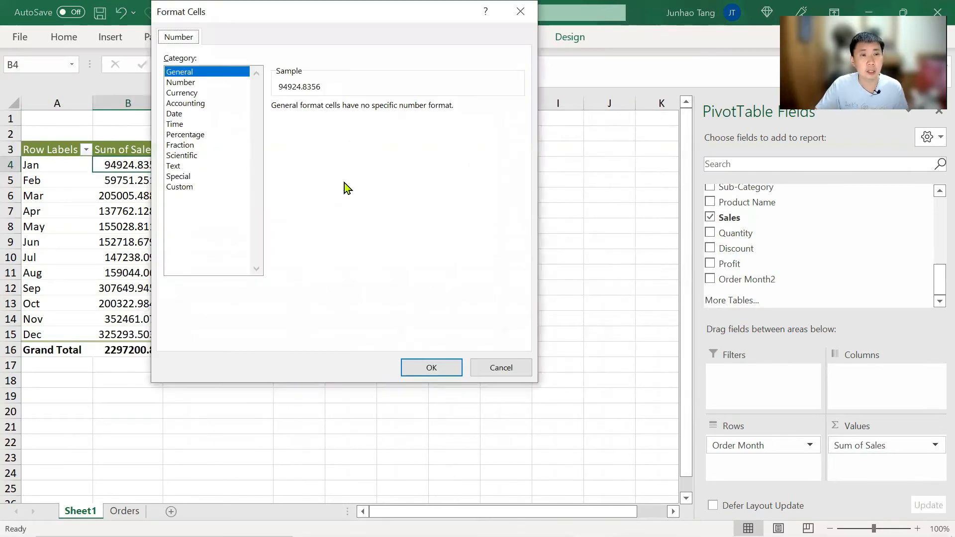
pyautogui.click(194, 92)
pyautogui.click(369, 112)
pyautogui.click(369, 112)
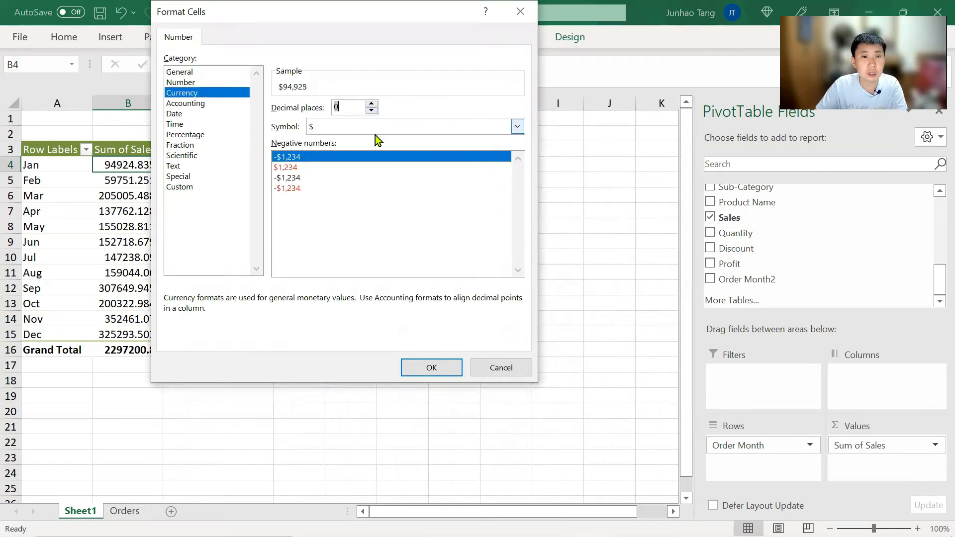
pyautogui.click(434, 367)
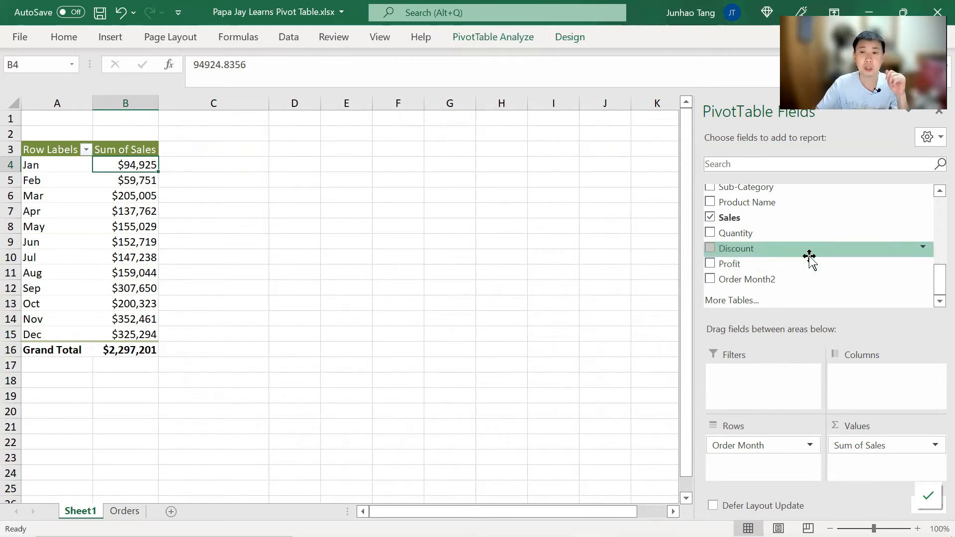
# Add Order Year to the PivotTable as a report filter and view its list of years.
pyautogui.scroll(6, 810, 256)
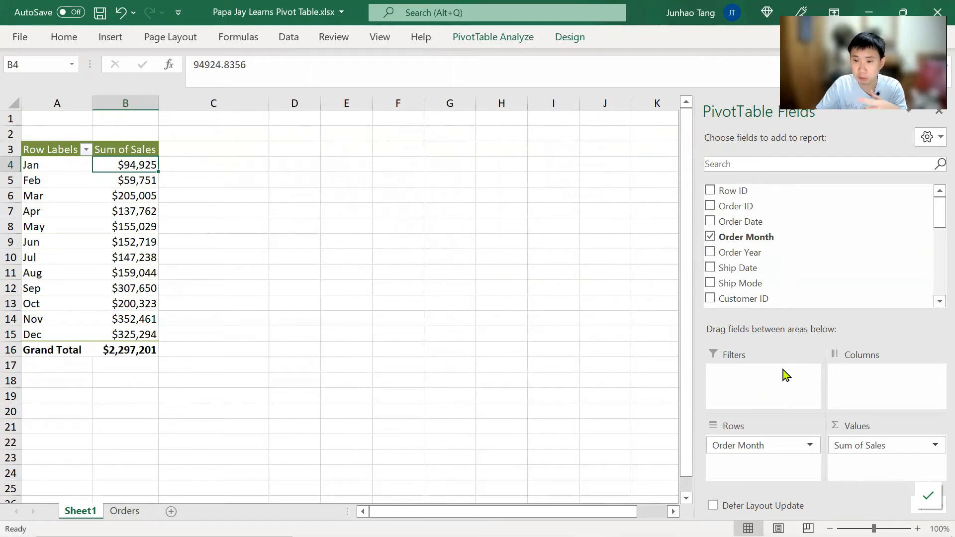
pyautogui.moveTo(771, 254); pyautogui.dragTo(755, 378)
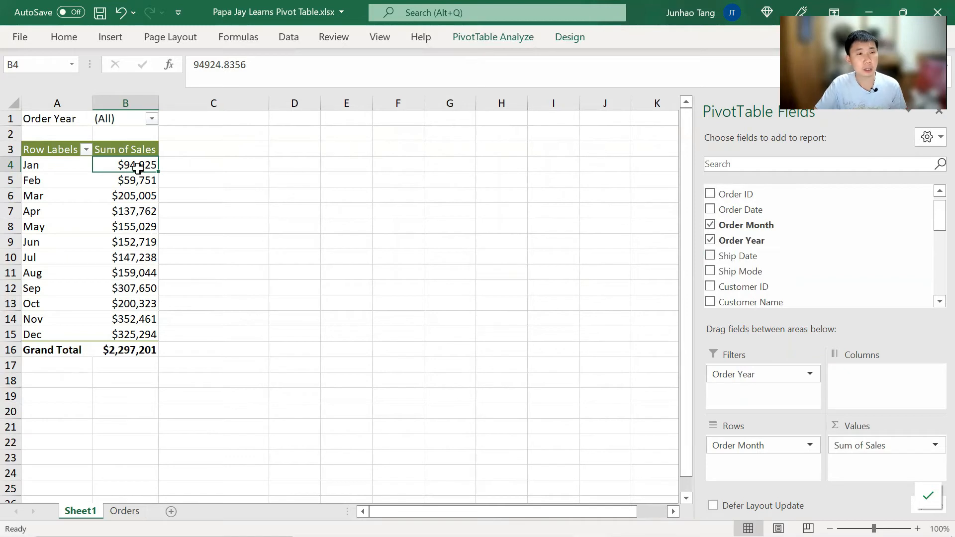
pyautogui.click(114, 121)
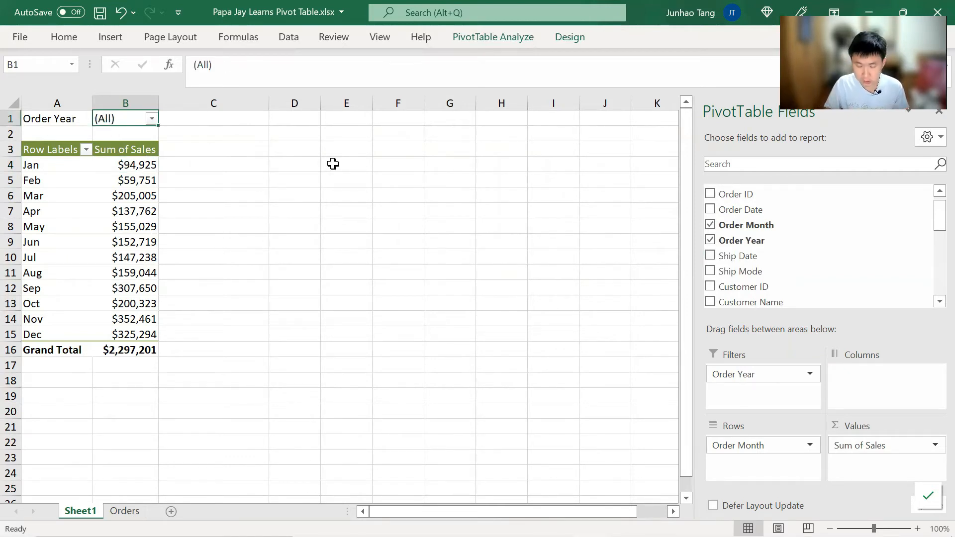
pyautogui.hotkey('alt', 'Down')
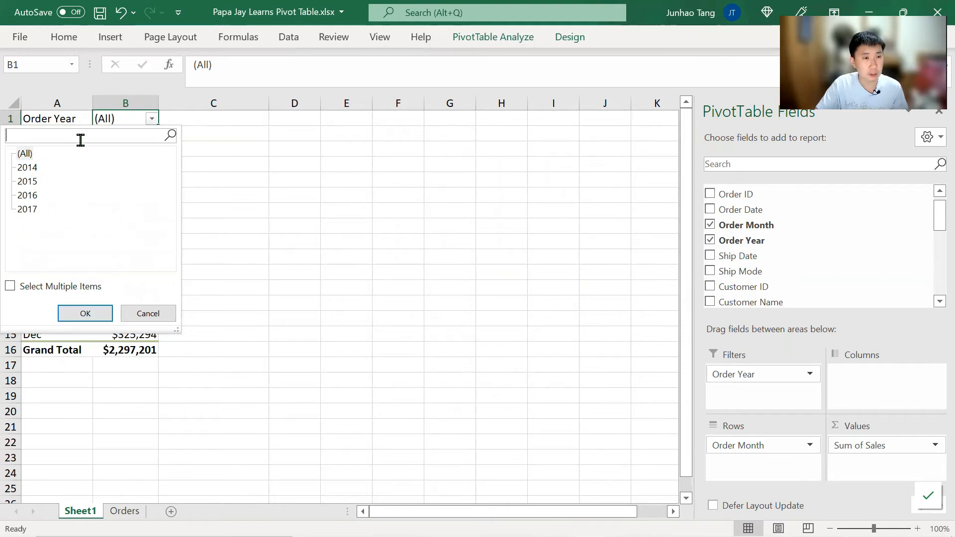
pyautogui.click(225, 194)
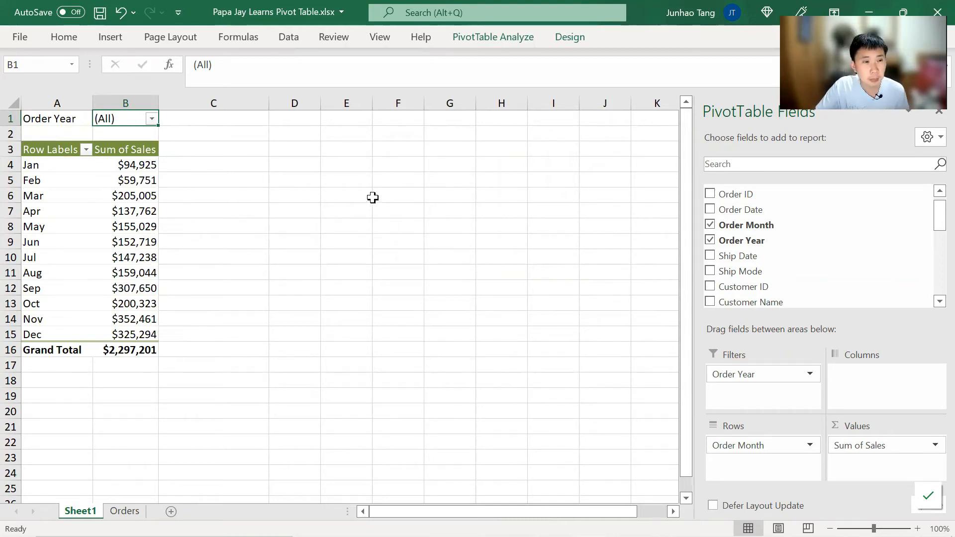
# Filter the PivotTable's Order Year to 2017 only, with selection of multiple items enabled.
pyautogui.hotkey('alt', 'Down')
pyautogui.press('Down')
pyautogui.press('Down')
pyautogui.press('Down')
pyautogui.press('Down')
pyautogui.press('Down')
pyautogui.press('Tab')
pyautogui.hotkey('shift', 'Tab')
pyautogui.press('space')
pyautogui.hotkey('shift', 'Tab')
pyautogui.press('Up')
pyautogui.press('Down')
pyautogui.press('space')
pyautogui.press('space')
pyautogui.press('Tab')
pyautogui.press('Return')
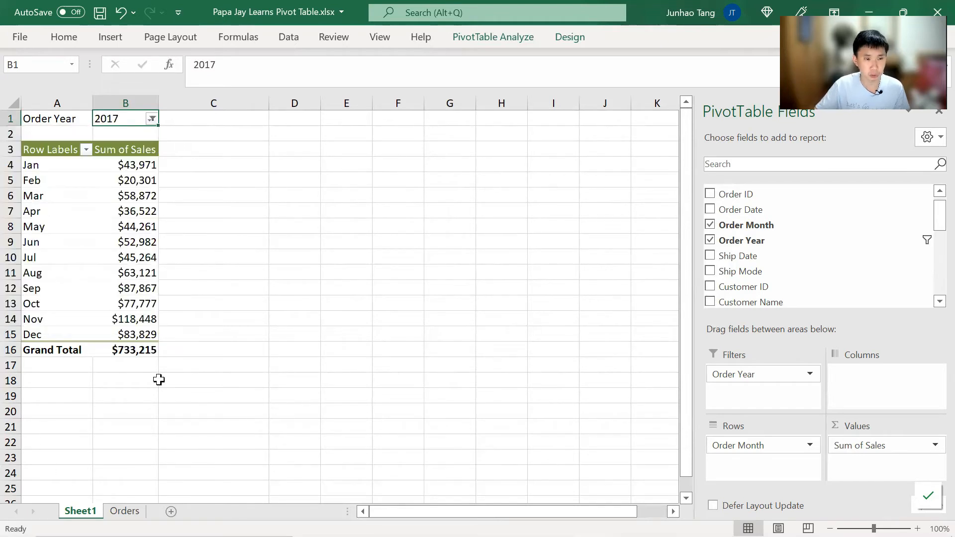
# Include 2016 together with 2017 in the PivotTable's Order Year filter.
pyautogui.hotkey('alt', 'Down')
pyautogui.press('Down')
pyautogui.press('Down')
pyautogui.press('Down')
pyautogui.press('Down')
pyautogui.press('Down')
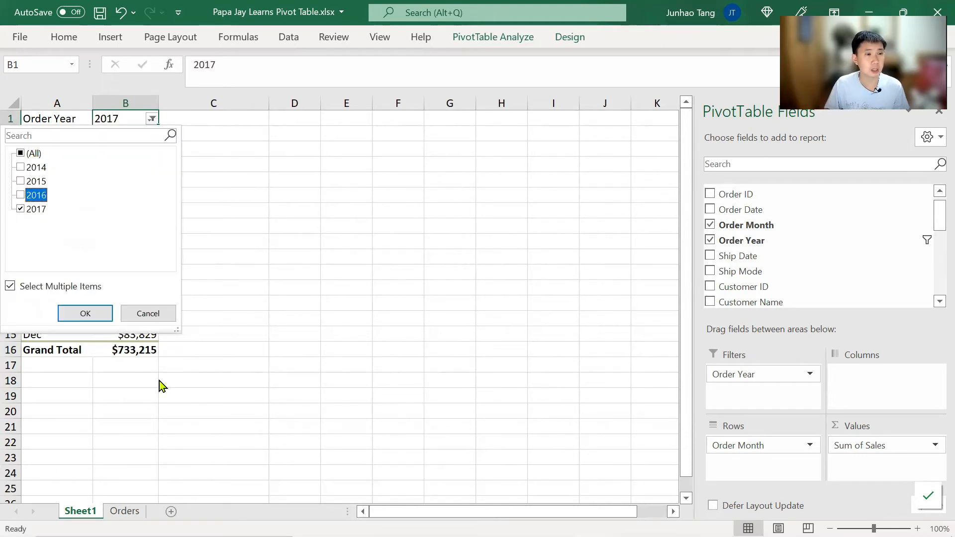
pyautogui.press('Up')
pyautogui.press('space')
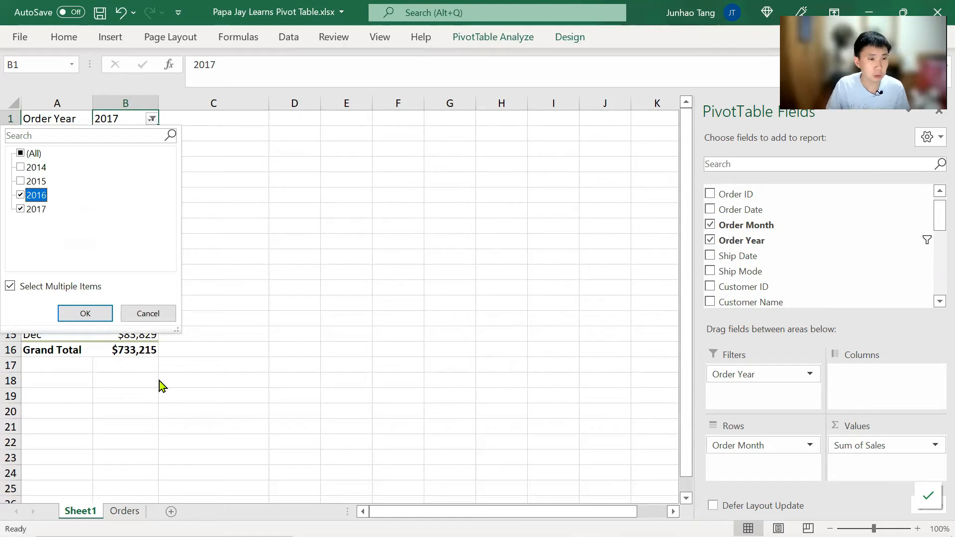
pyautogui.press('Return')
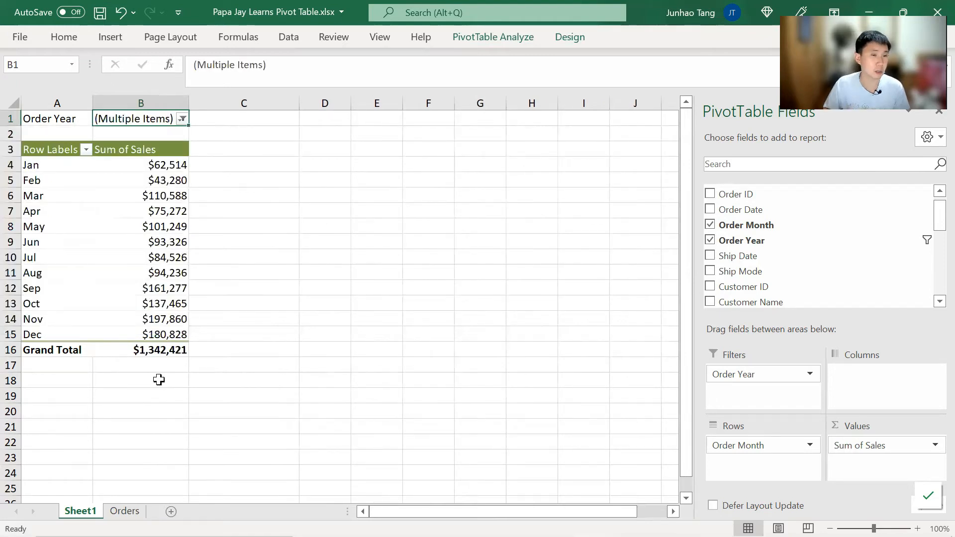
# Reset the PivotTable's Order Year filter to include all years.
pyautogui.hotkey('alt', 'Down')
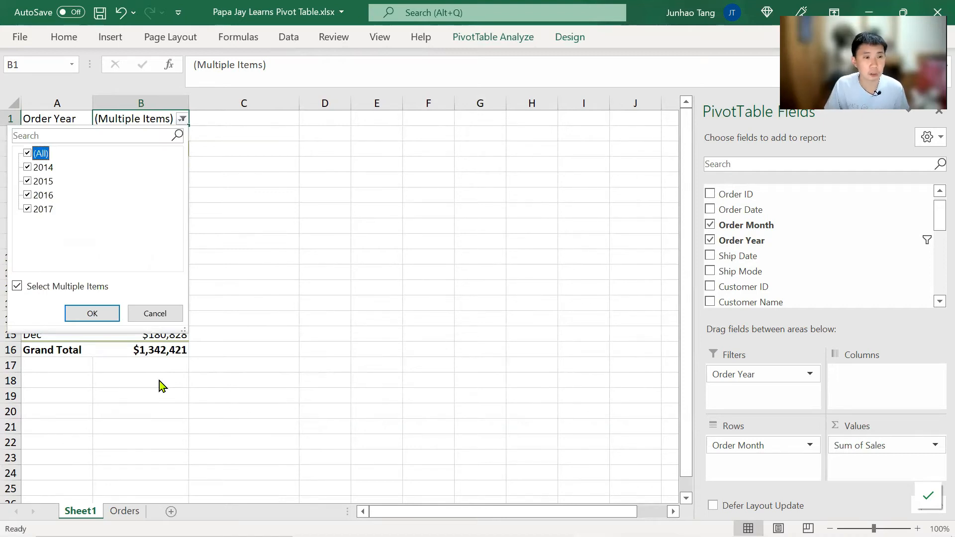
pyautogui.press('Return')
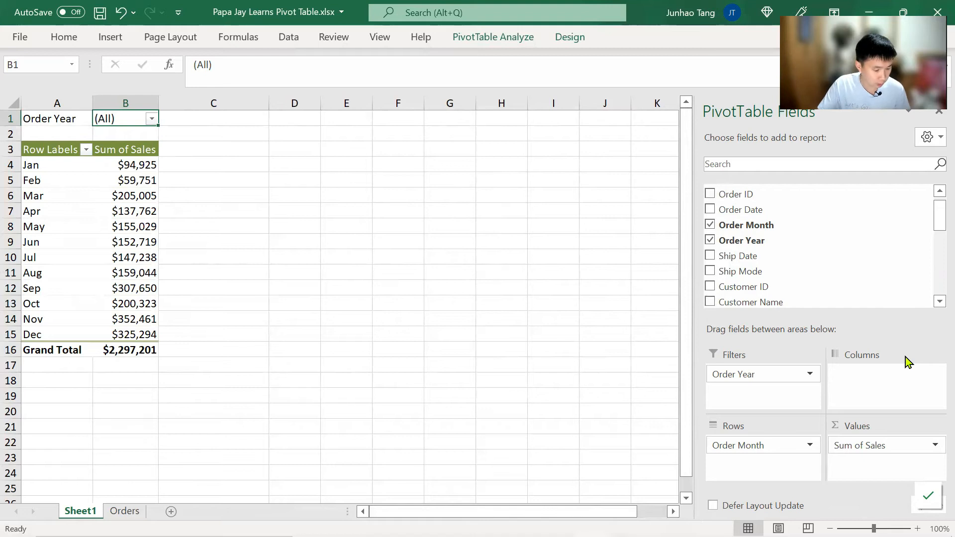
# Review the column headers on the Orders sheet and the distinct values used in the Category column.
pyautogui.scroll(1, 849, 284)
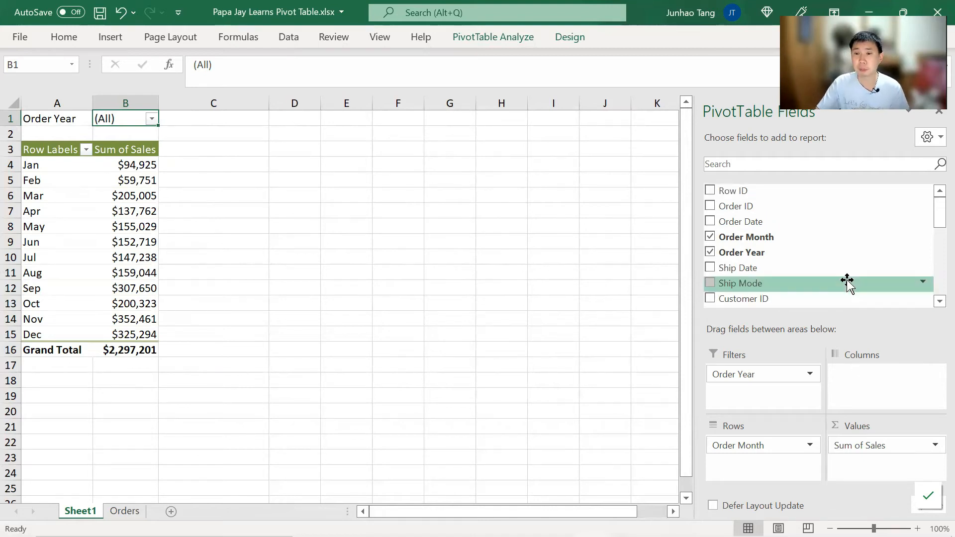
pyautogui.scroll(-3, 849, 282)
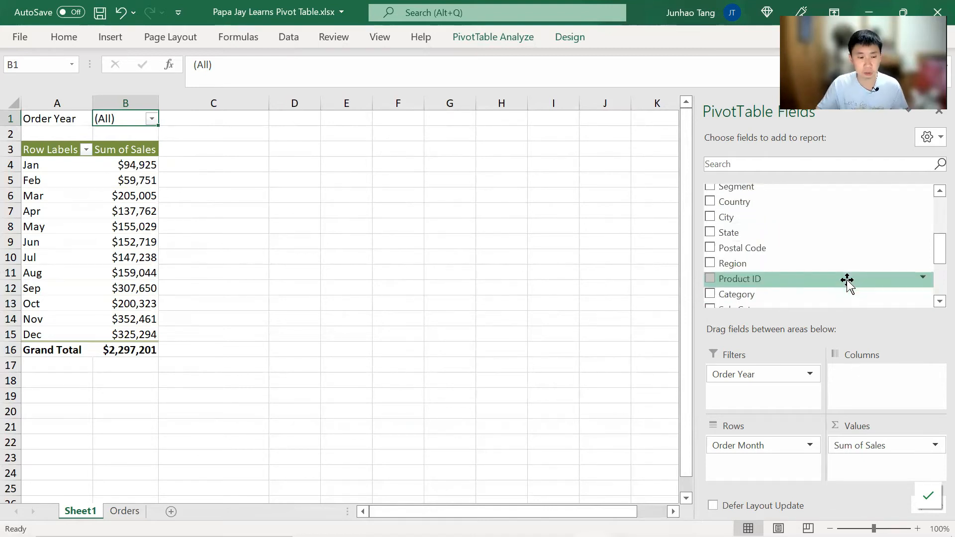
pyautogui.hotkey('ctrl', 'pagedown')
pyautogui.press('Up')
pyautogui.press('Up')
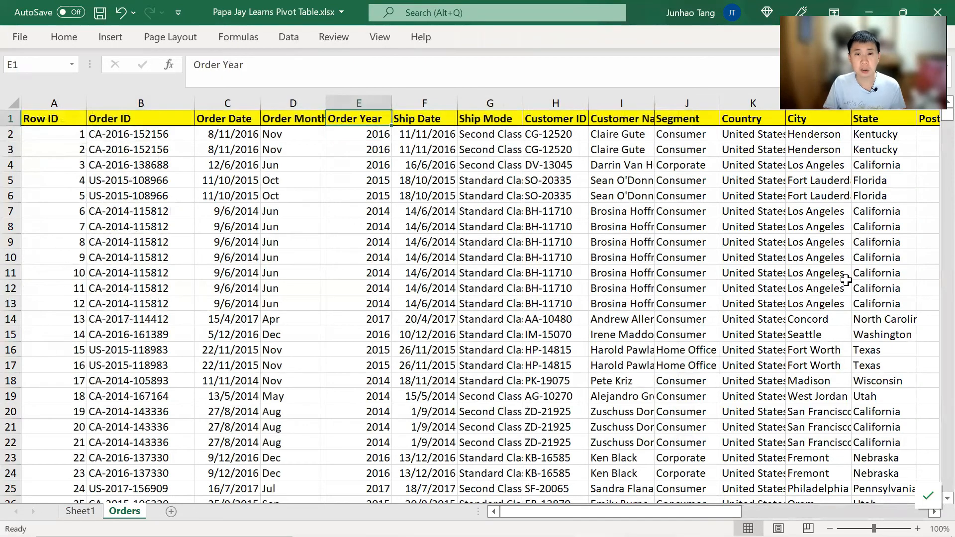
pyautogui.press('Right')
pyautogui.press('Right')
pyautogui.press('Right')
pyautogui.press('Right')
pyautogui.press('Right')
pyautogui.press('Right')
pyautogui.press('Right')
pyautogui.press('Right')
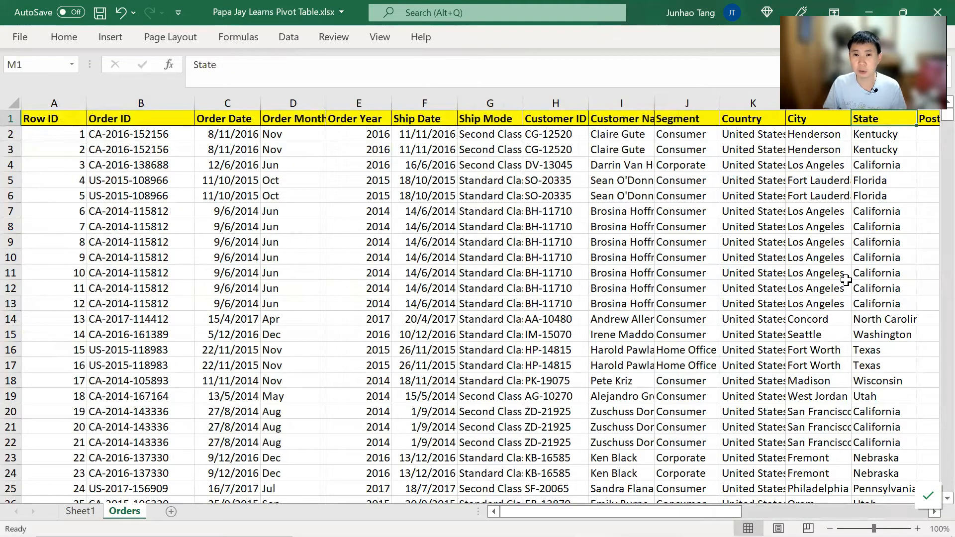
pyautogui.press('Right')
pyautogui.press('Right')
pyautogui.press('Right')
pyautogui.press('Right')
pyautogui.press('Right')
pyautogui.press('Right')
pyautogui.press('Right')
pyautogui.press('Right')
pyautogui.press('Left')
pyautogui.press('Left')
pyautogui.press('Left')
pyautogui.press('Left')
pyautogui.hotkey('alt', 'Down')
pyautogui.press('Down')
pyautogui.press('Down')
pyautogui.press('Down')
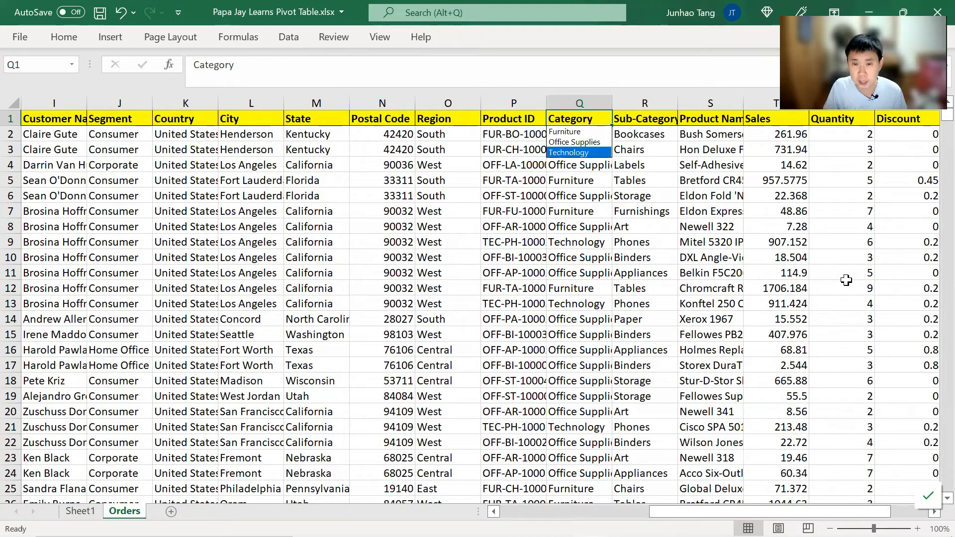
pyautogui.press('Up')
pyautogui.press('Up')
pyautogui.press('Down')
pyautogui.press('Escape')
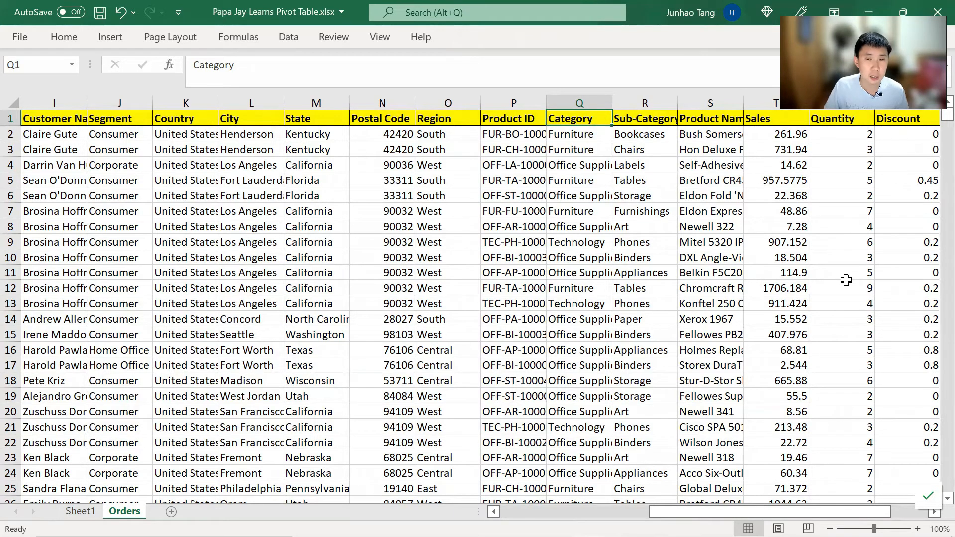
# Break the PivotTable on Sheet1 down by category by adding Category to its columns.
pyautogui.hotkey('ctrl', 'pageup')
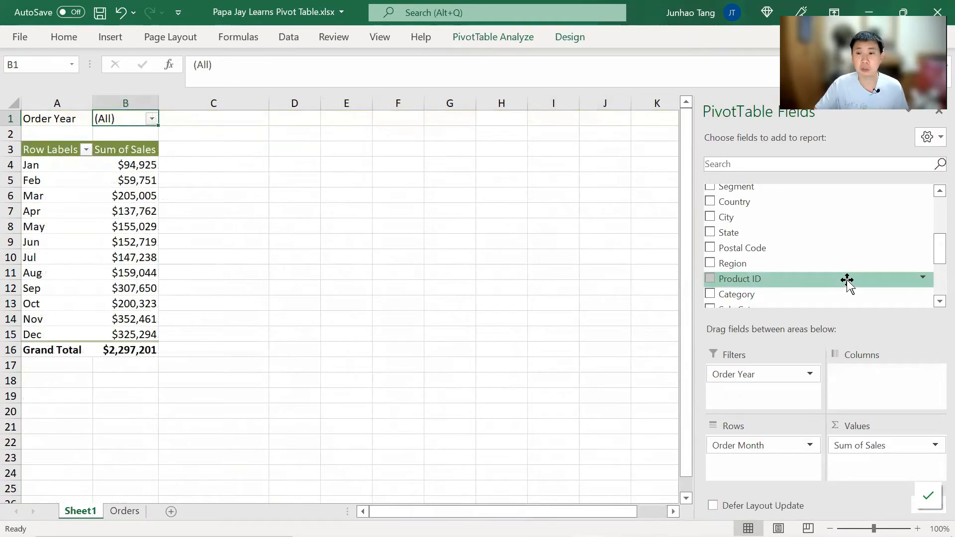
pyautogui.scroll(-2, 847, 280)
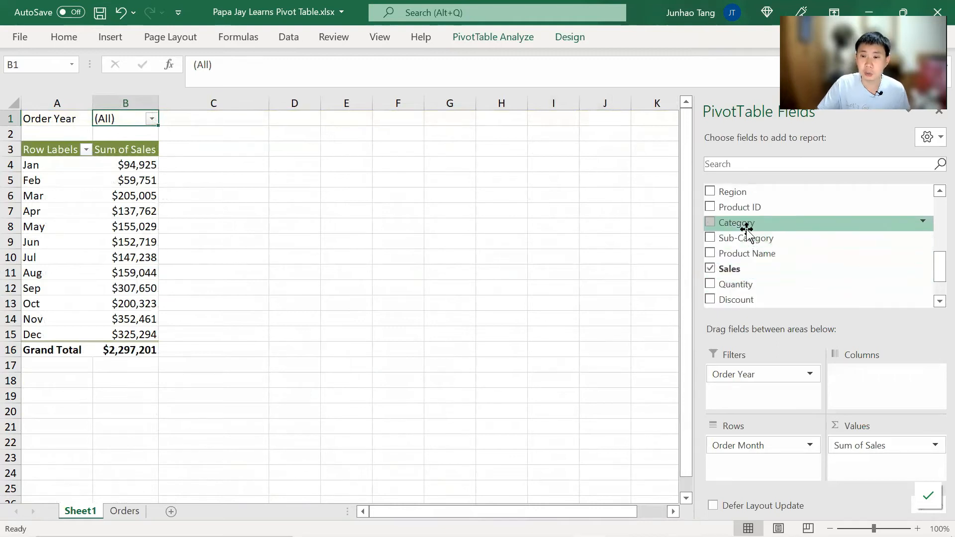
pyautogui.moveTo(748, 222); pyautogui.dragTo(880, 374)
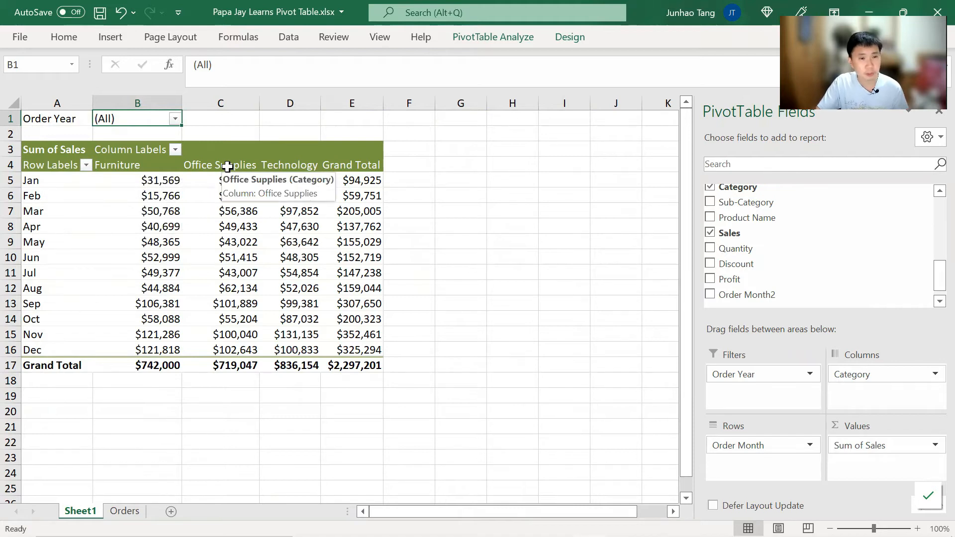
# Compare the sum of January's sales across the three categories with its row total, and examine the Grand Total column.
pyautogui.click(144, 181)
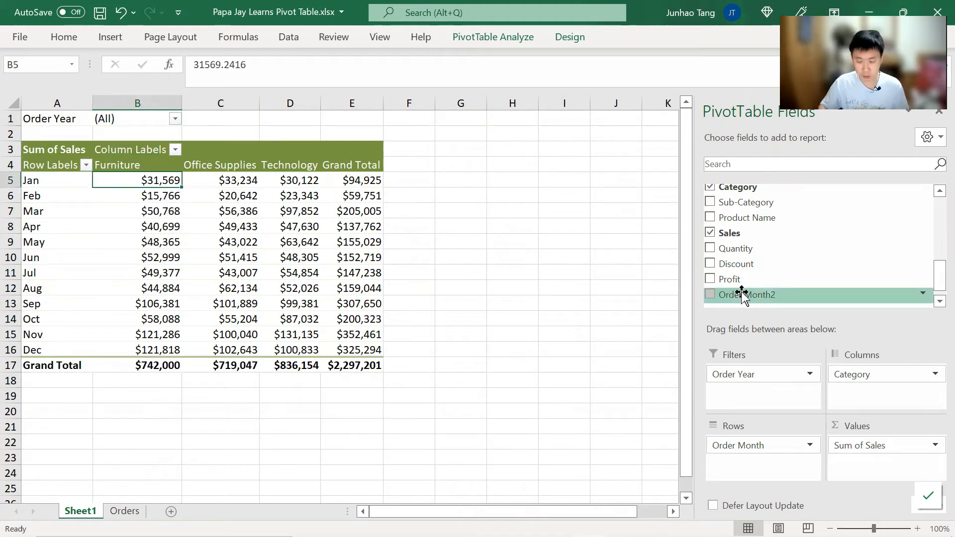
pyautogui.hotkey('shift', 'Right')
pyautogui.hotkey('shift', 'Right')
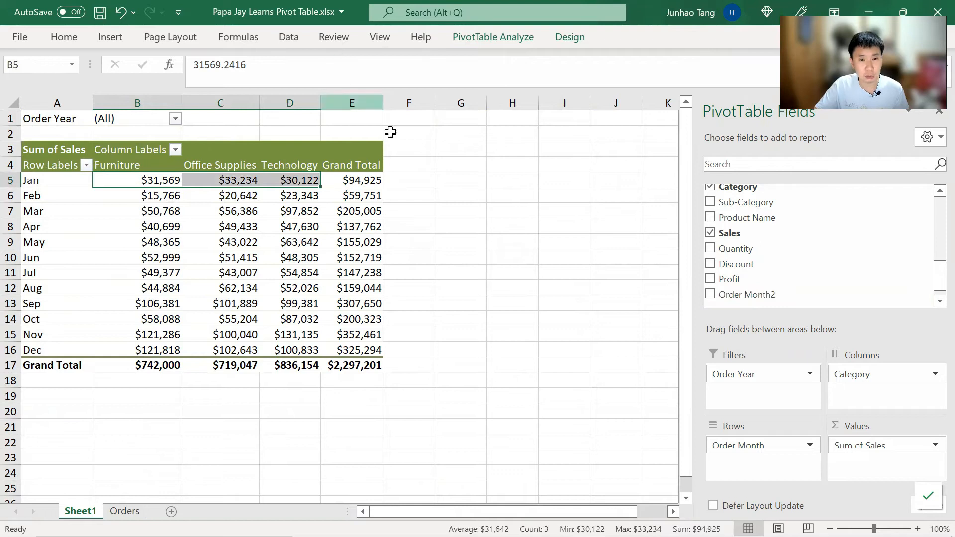
pyautogui.click(375, 183)
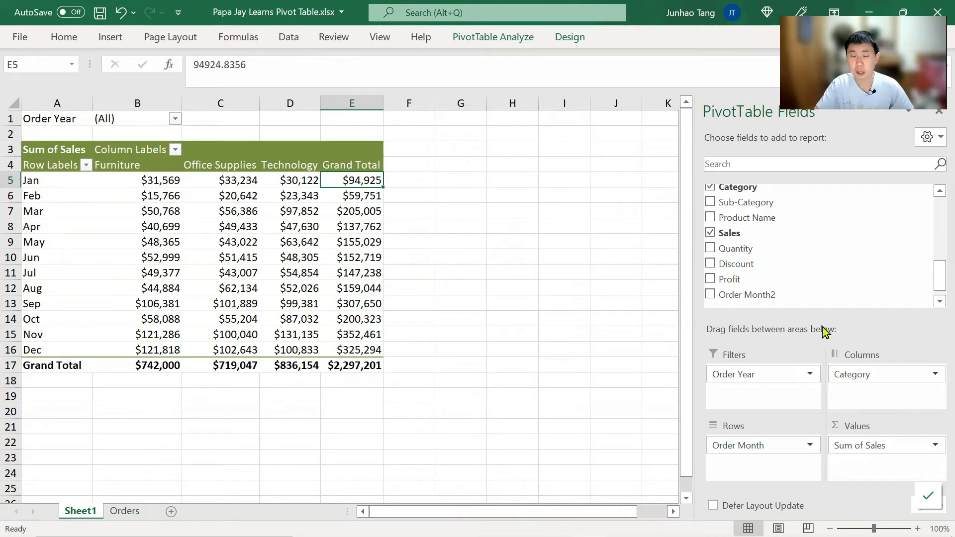
pyautogui.click(359, 98)
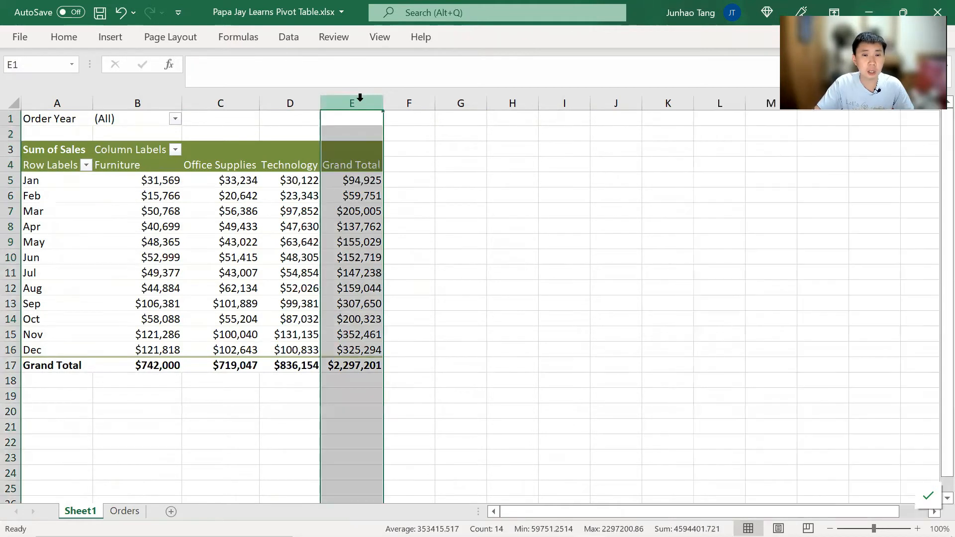
pyautogui.click(354, 200)
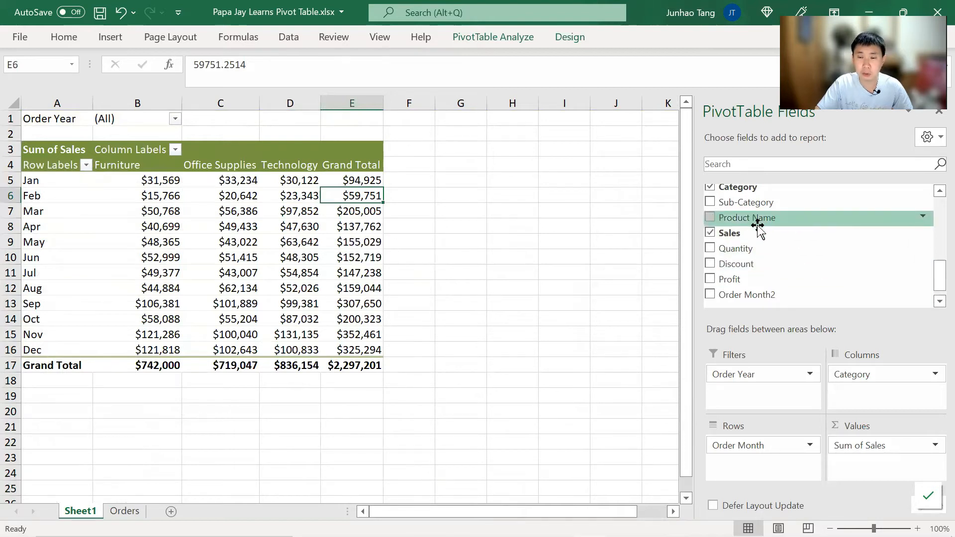
pyautogui.moveTo(745, 233)
pyautogui.mouseDown()
pyautogui.moveTo(815, 281)
pyautogui.moveTo(886, 377)
pyautogui.moveTo(900, 468)
pyautogui.moveTo(886, 456)
pyautogui.mouseUp()
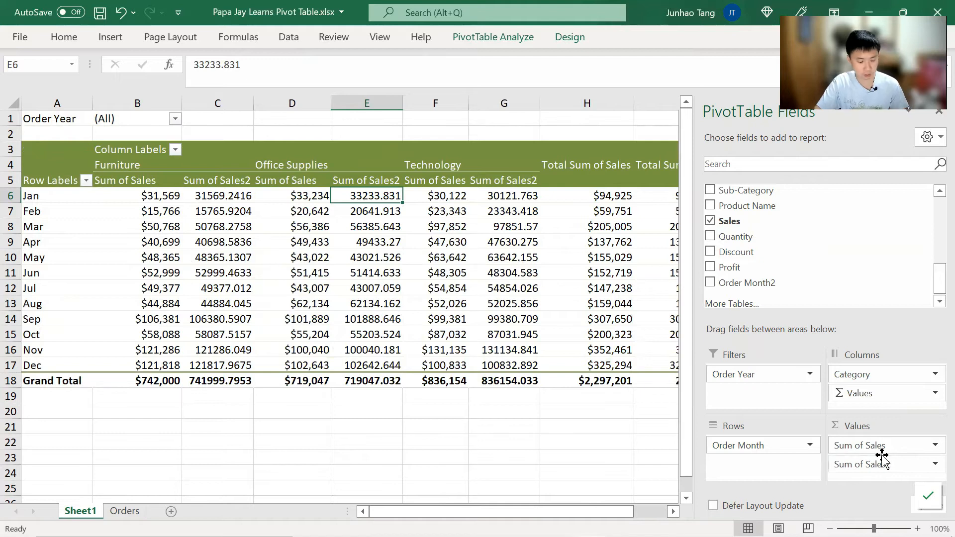
pyautogui.click(910, 465)
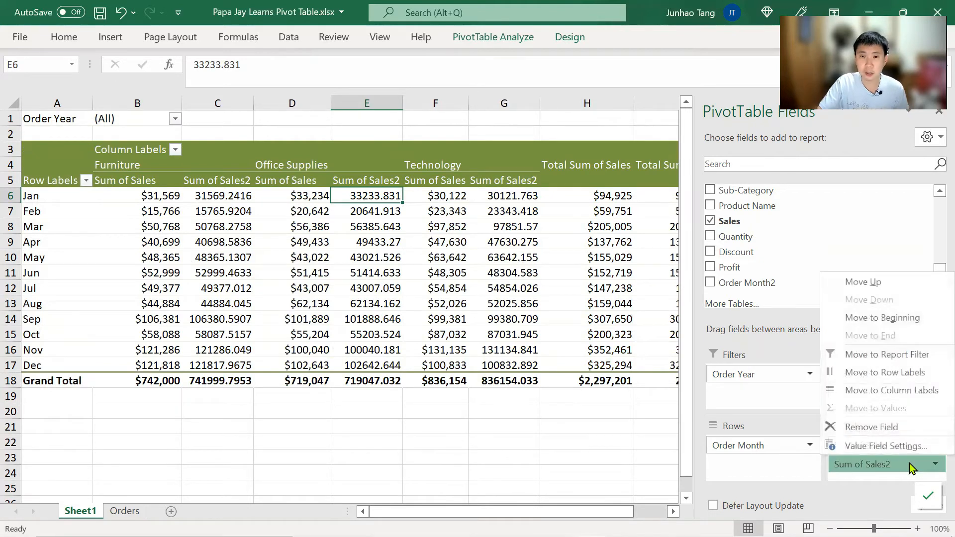
pyautogui.moveTo(862, 466); pyautogui.dragTo(573, 393)
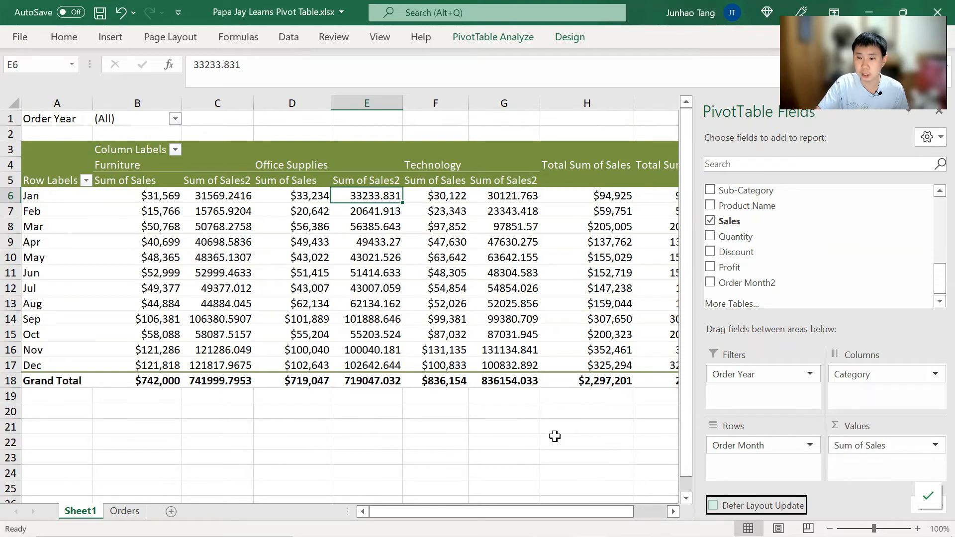
# Remove Category from the PivotTable's columns and add Sales as a second value field.
pyautogui.moveTo(847, 378); pyautogui.dragTo(556, 292)
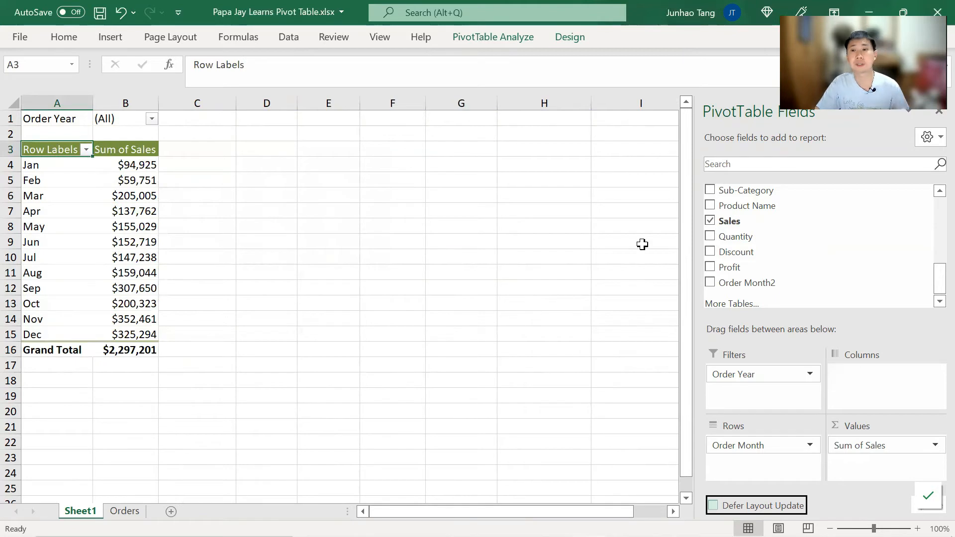
pyautogui.moveTo(730, 221); pyautogui.dragTo(869, 465)
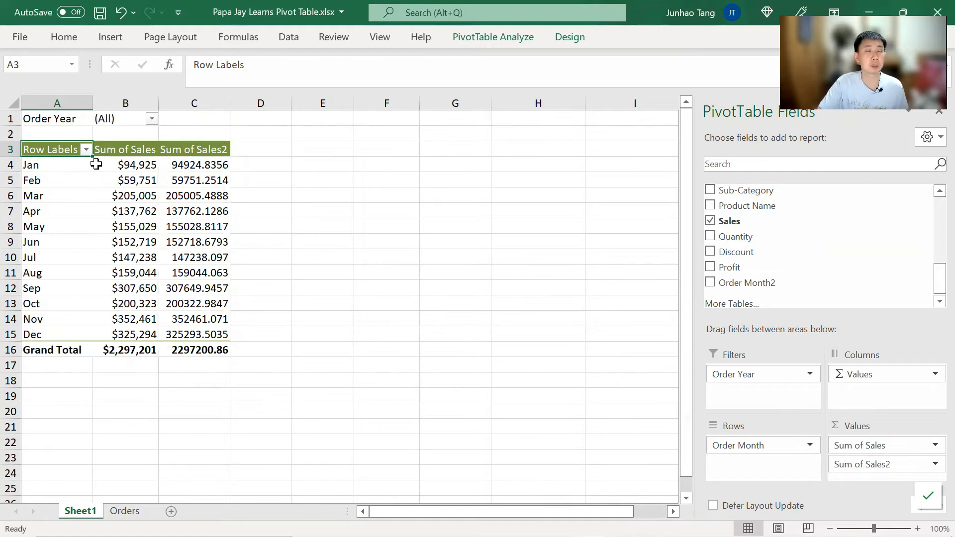
# Change the second Sales value field to summarize by Average.
pyautogui.moveTo(199, 182)
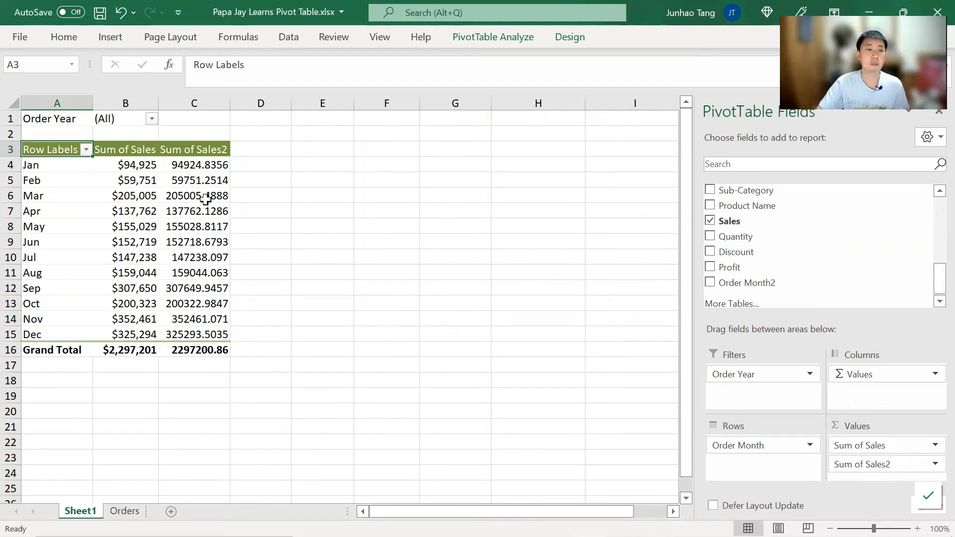
pyautogui.click(206, 198)
pyautogui.rightClick(206, 198)
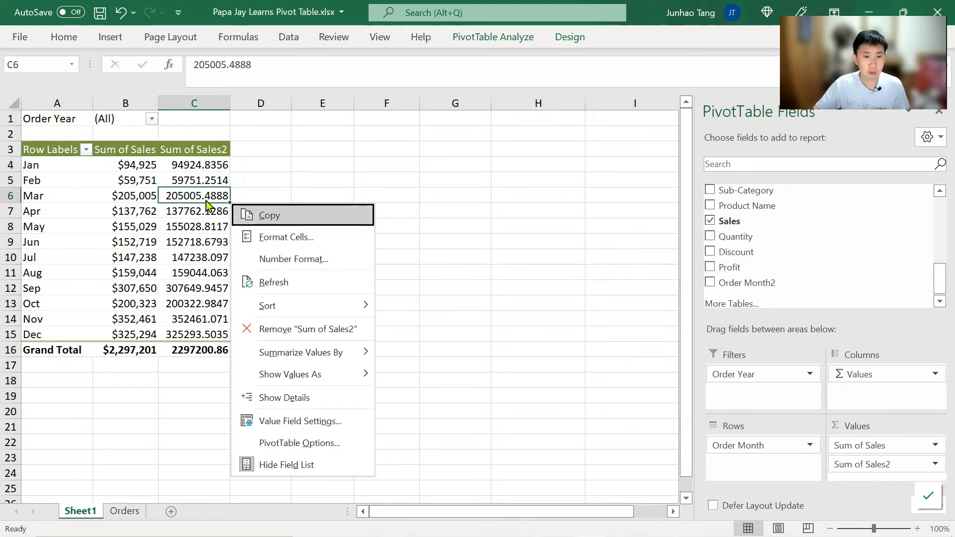
pyautogui.press('Escape')
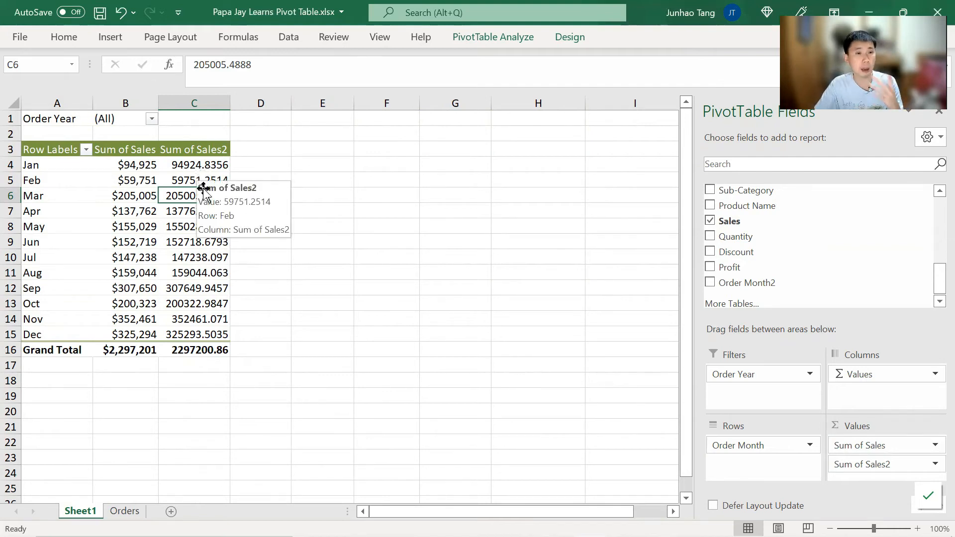
pyautogui.click(929, 464)
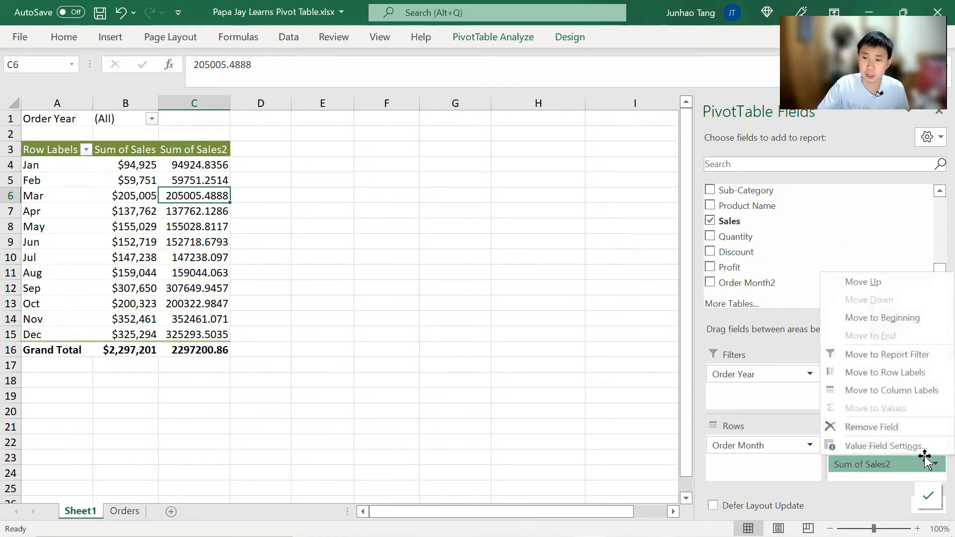
pyautogui.click(923, 446)
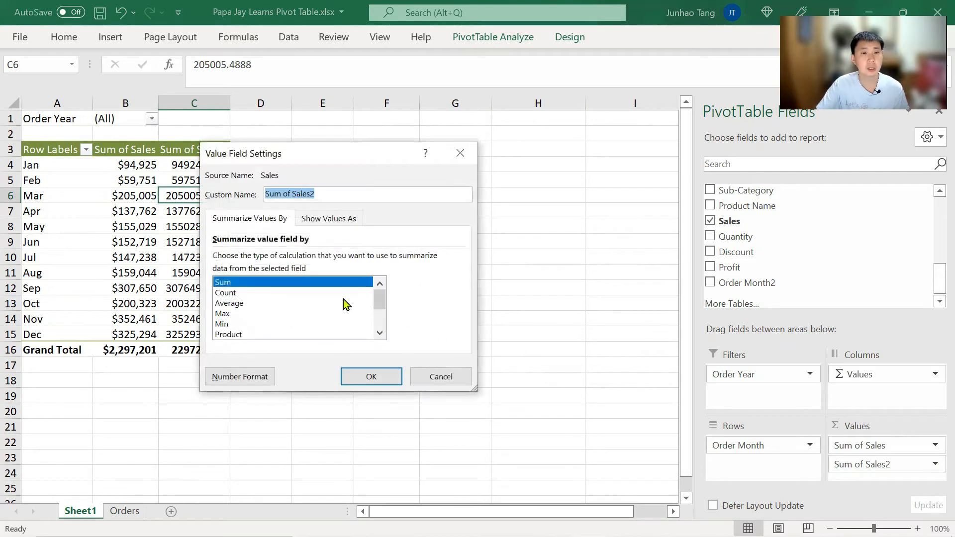
pyautogui.click(254, 303)
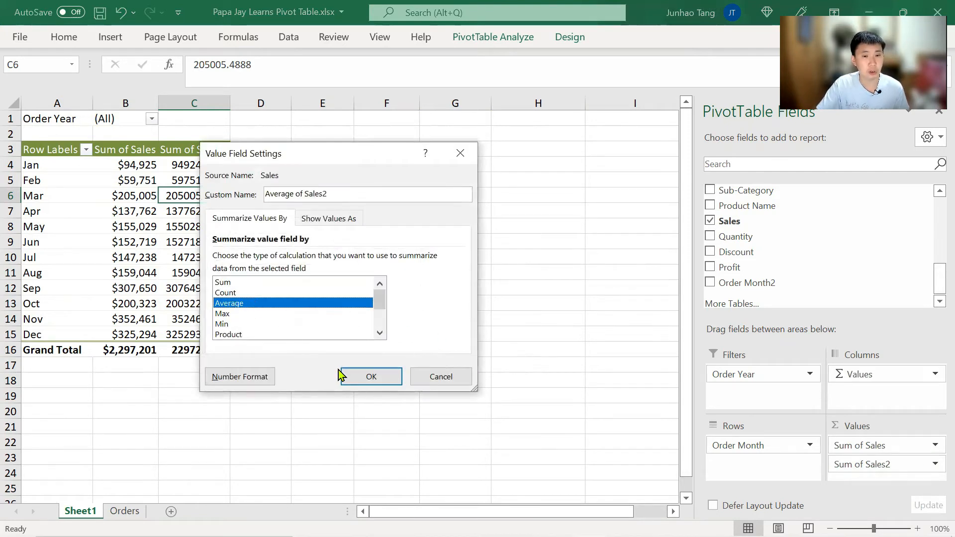
pyautogui.click(366, 377)
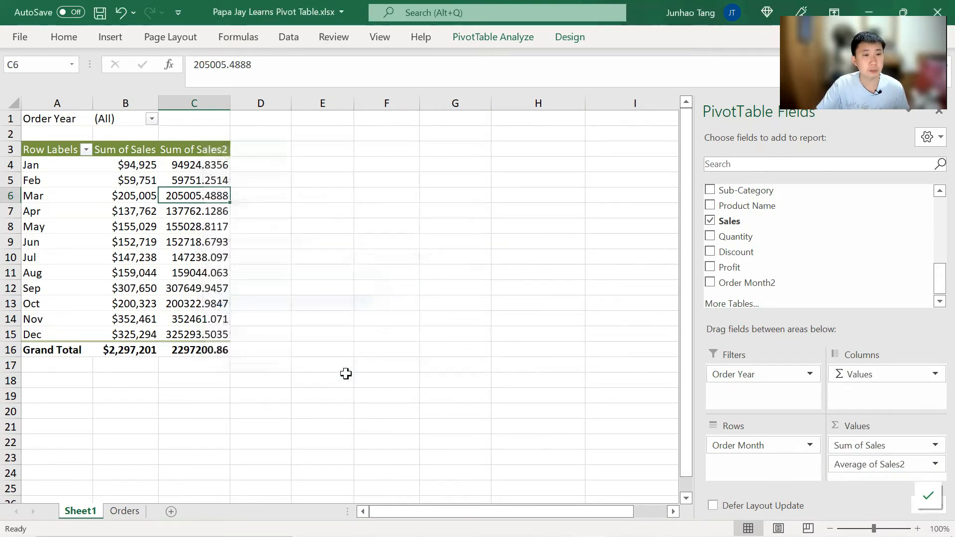
# Format the average sales values as Currency with the $ symbol and 0 decimal places.
pyautogui.rightClick(223, 197)
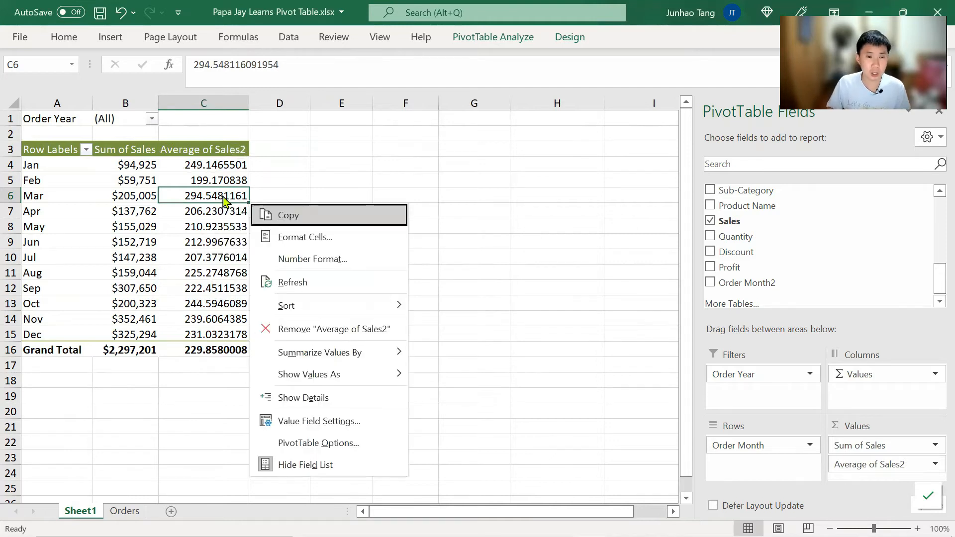
pyautogui.press('Down')
pyautogui.press('Down')
pyautogui.press('Return')
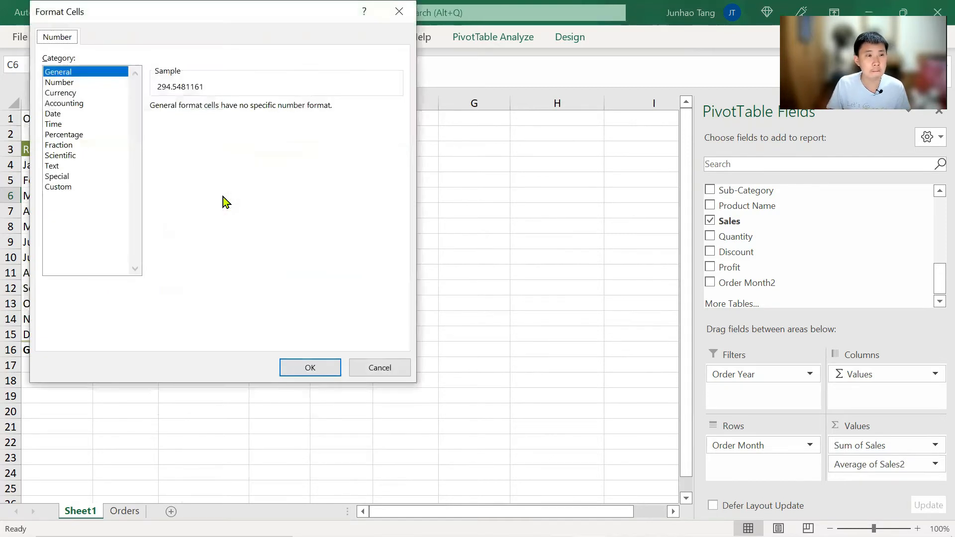
pyautogui.click(60, 93)
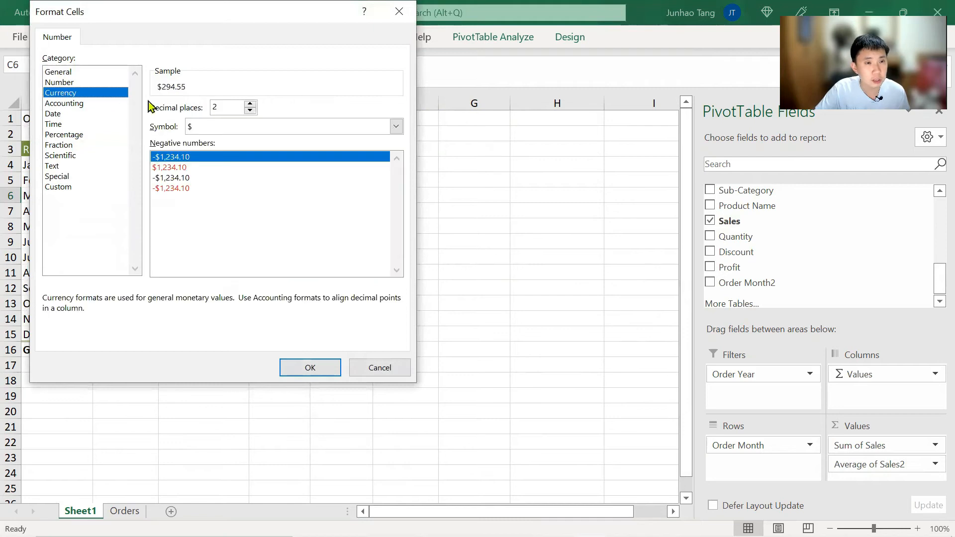
pyautogui.doubleClick(251, 110)
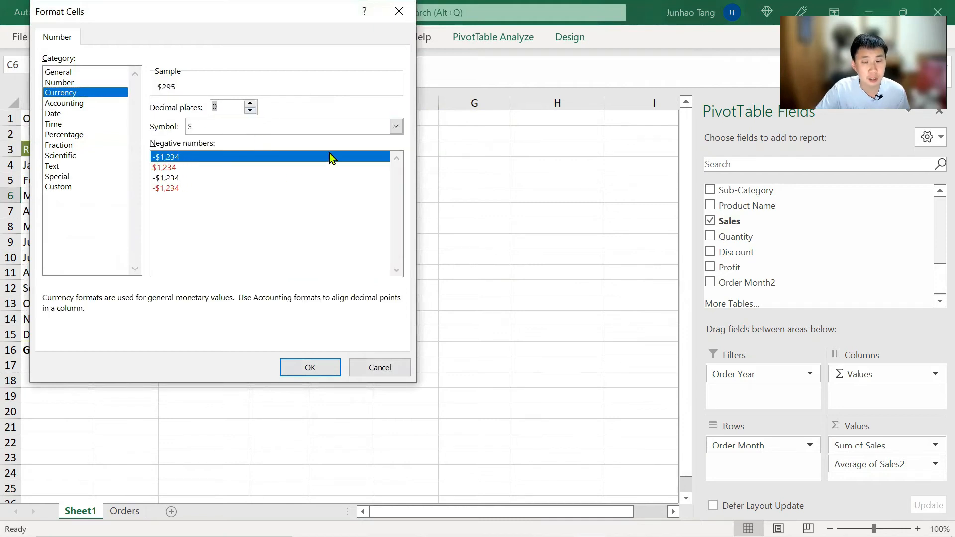
pyautogui.press('Return')
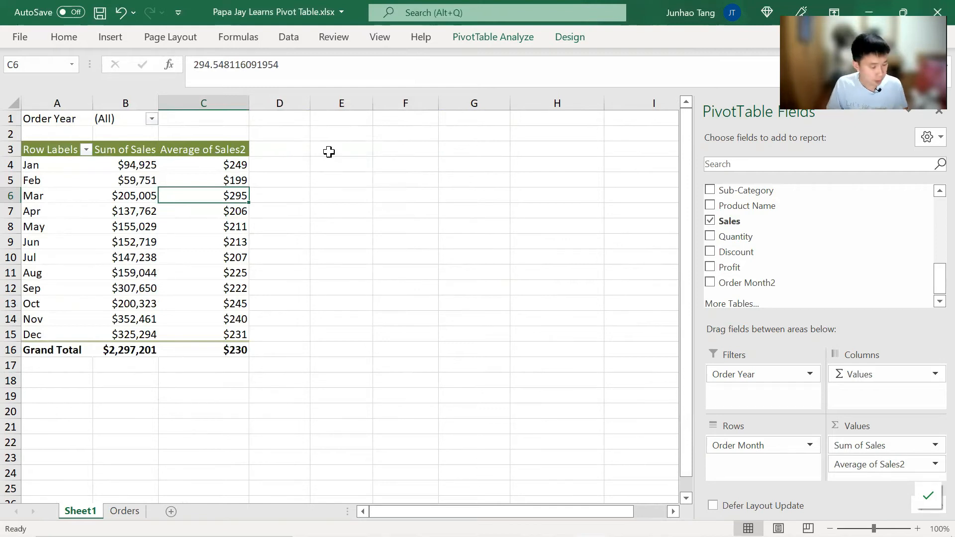
pyautogui.press('Up')
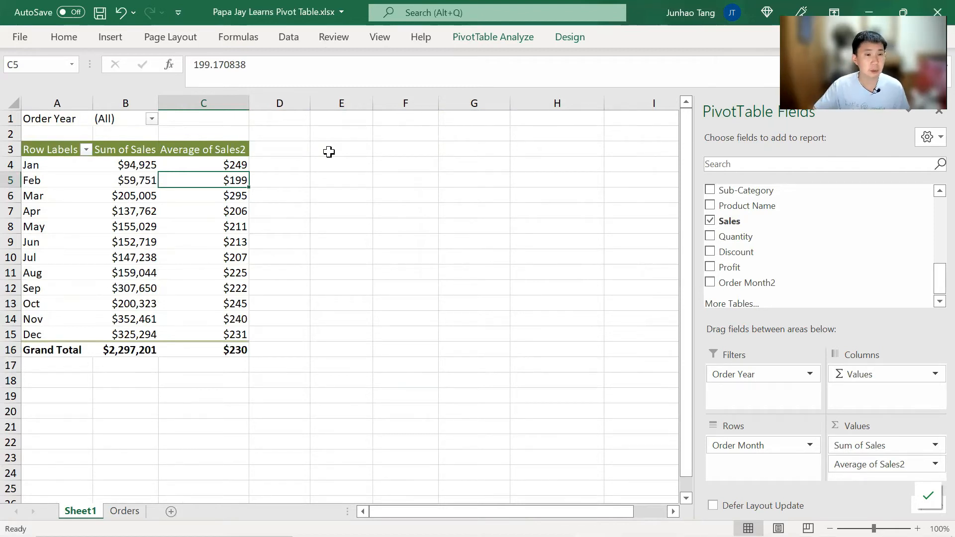
pyautogui.click(128, 350)
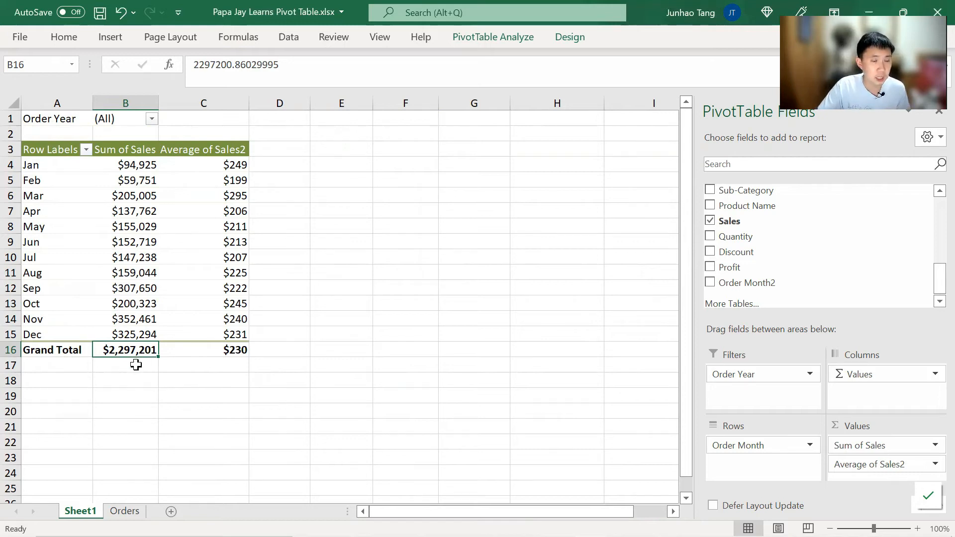
pyautogui.click(298, 149)
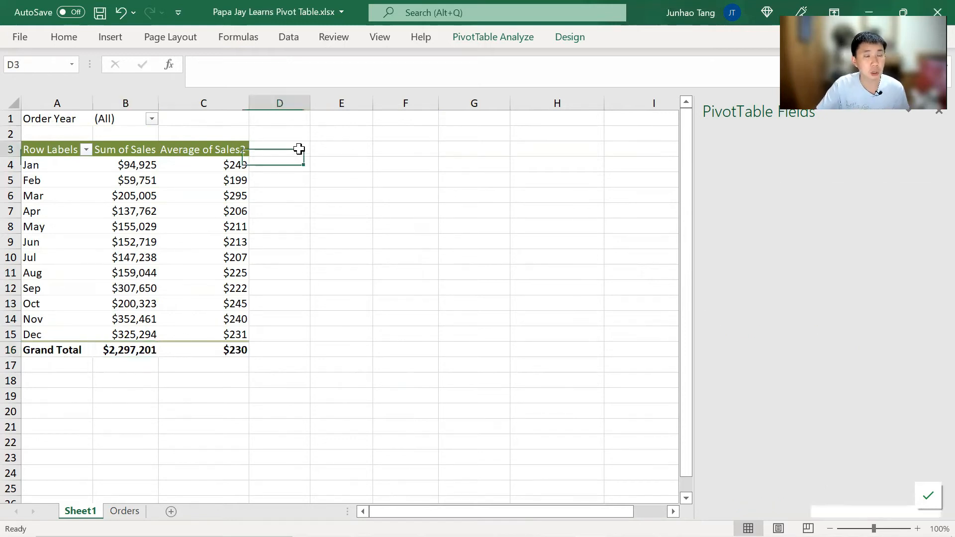
pyautogui.click(141, 166)
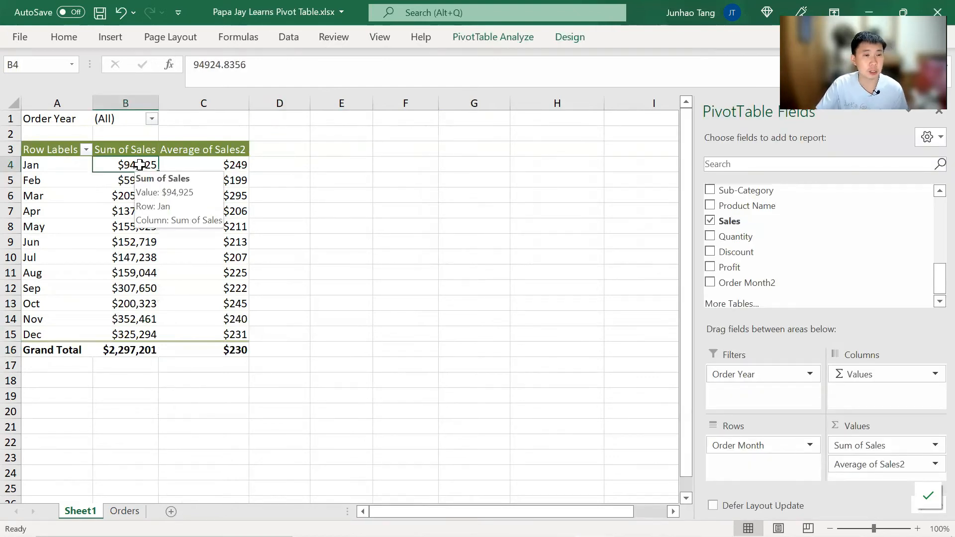
# Enter a formula in D4 that divides January's Sum of Sales by the Grand Total's Sum of Sales, referencing the PivotTable cells.
pyautogui.click(304, 165)
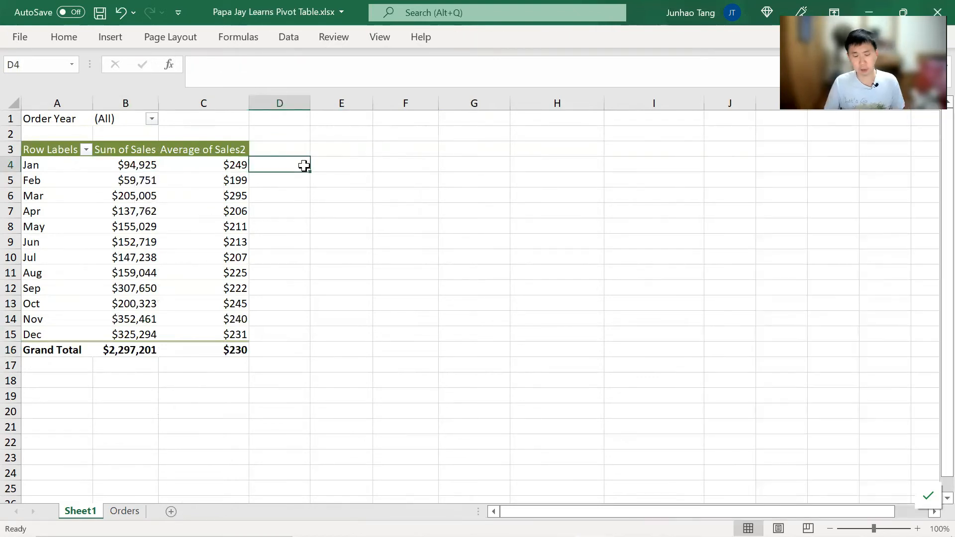
pyautogui.write('=')
pyautogui.press('Left')
pyautogui.write('/')
pyautogui.press('Left')
pyautogui.press('Left')
pyautogui.hotkey('ctrl', 'Down')
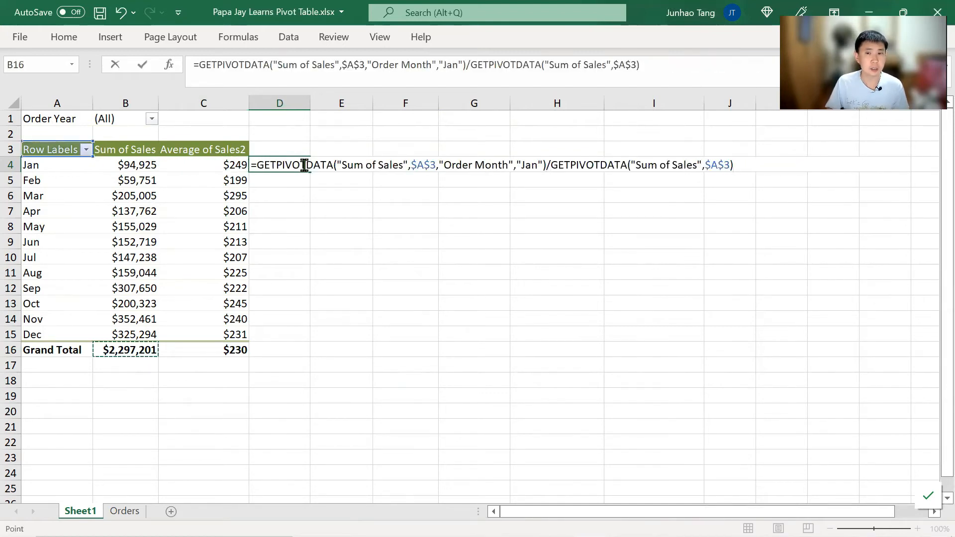
pyautogui.press('Return')
# Change the first $A$3 reference in the D4 formula to $A3 so its row is relative.
pyautogui.click(304, 165)
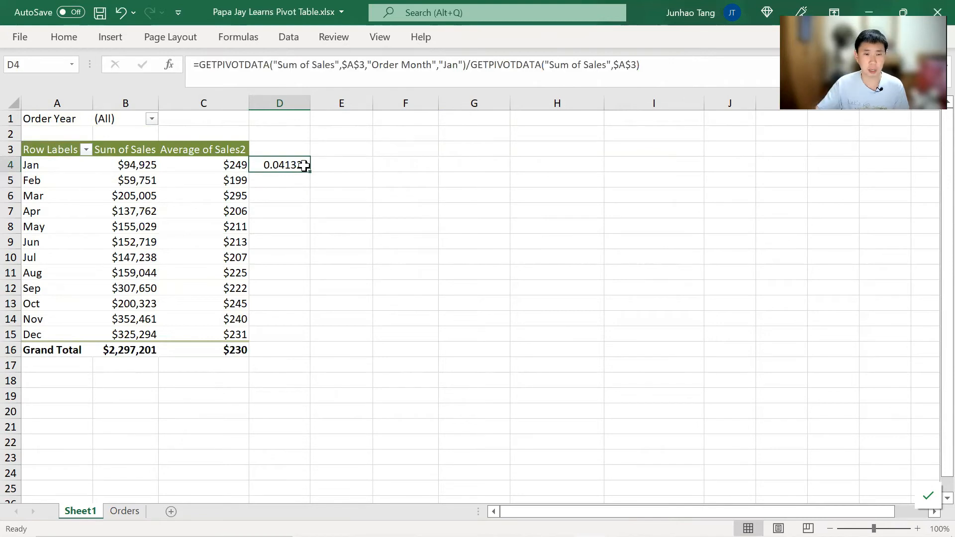
pyautogui.press('F2')
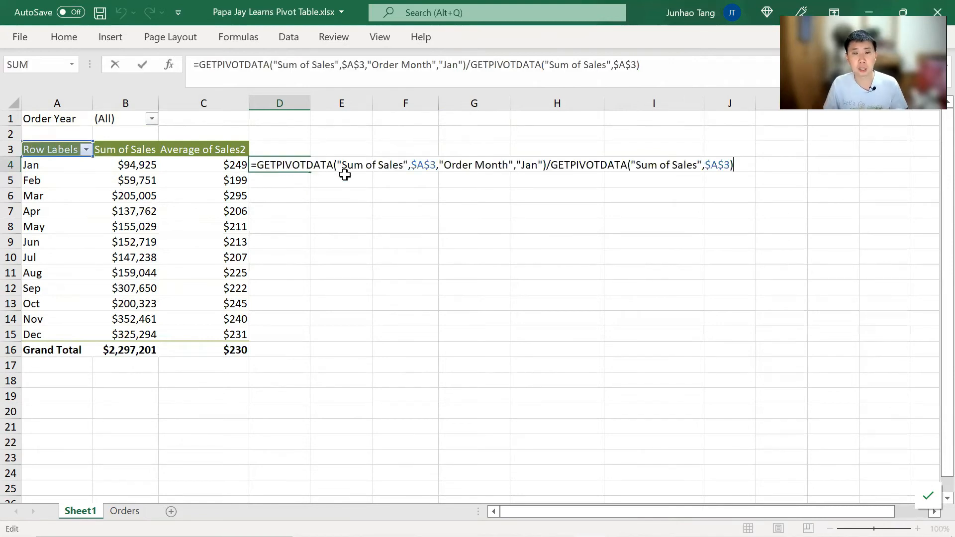
pyautogui.press('Left')
pyautogui.press('Left')
pyautogui.press('Left')
pyautogui.press('Left')
pyautogui.press('Left')
pyautogui.press('Left')
pyautogui.press('Left')
pyautogui.press('Left')
pyautogui.press('Left')
pyautogui.press('Left')
pyautogui.press('Left')
pyautogui.press('Left')
pyautogui.press('Left')
pyautogui.press('Left')
pyautogui.press('Left')
pyautogui.press('Left')
pyautogui.press('Left')
pyautogui.press('Left')
pyautogui.press('Left')
pyautogui.press('Left')
pyautogui.press('Left')
pyautogui.press('Left')
pyautogui.press('Left')
pyautogui.press('Left')
pyautogui.press('Left')
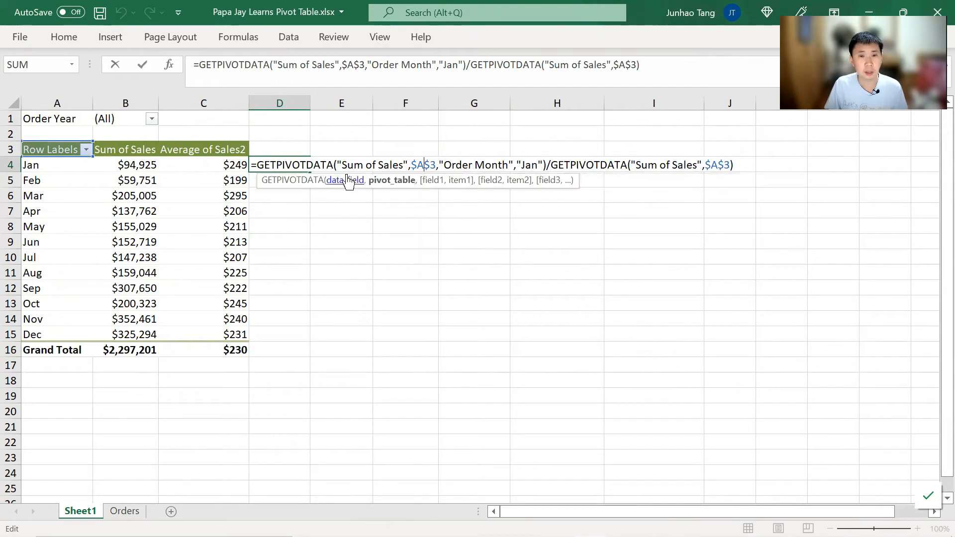
pyautogui.press('Return')
# Fill the D4 formula down beside the PivotTable to the Grand Total row, D16.
pyautogui.press('Left')
pyautogui.hotkey('ctrl', 'Down')
pyautogui.press('Right')
pyautogui.hotkey('shift', 'Up')
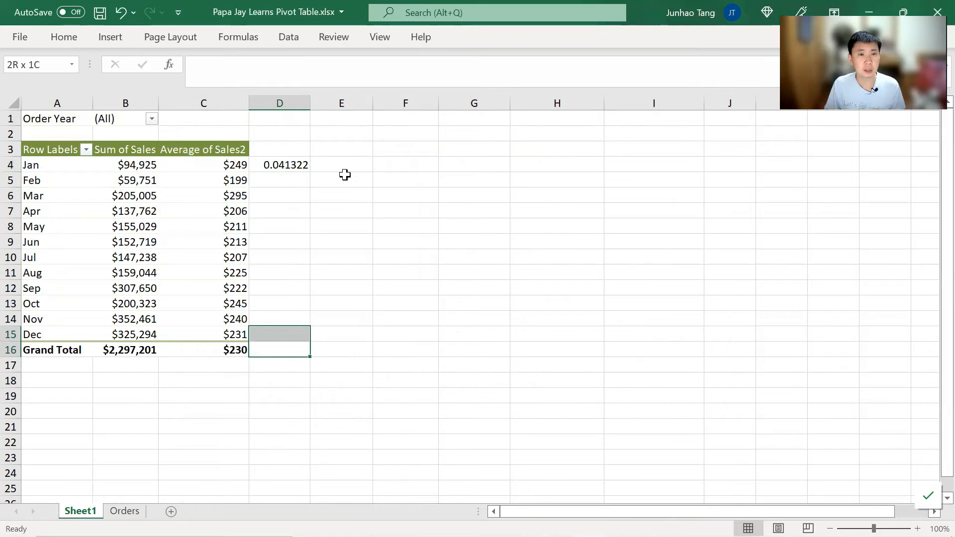
pyautogui.hotkey('ctrl', 'shift', 'Up')
pyautogui.hotkey('ctrl', 'd')
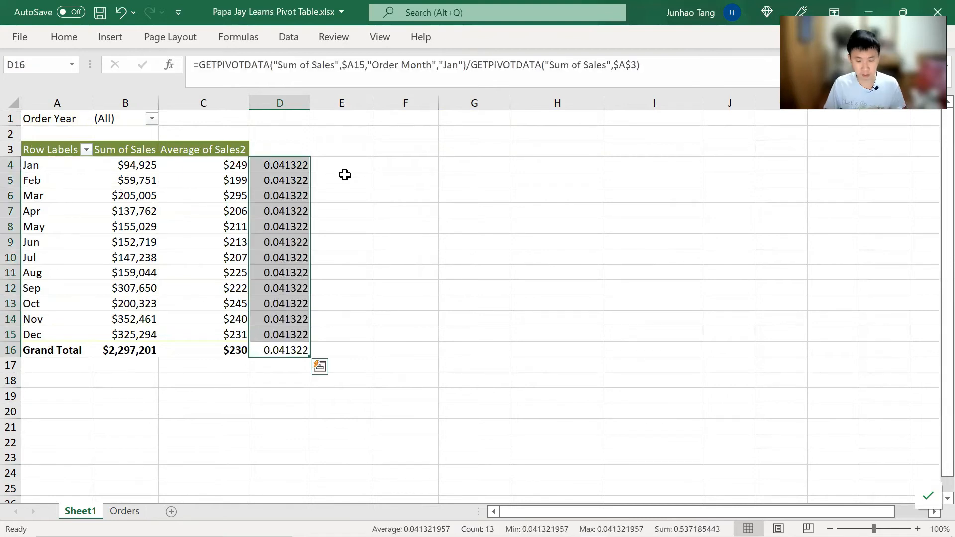
# Inspect the filled formulas in column D, comparing the references used in D5 and D4.
pyautogui.press('Up')
pyautogui.press('Up')
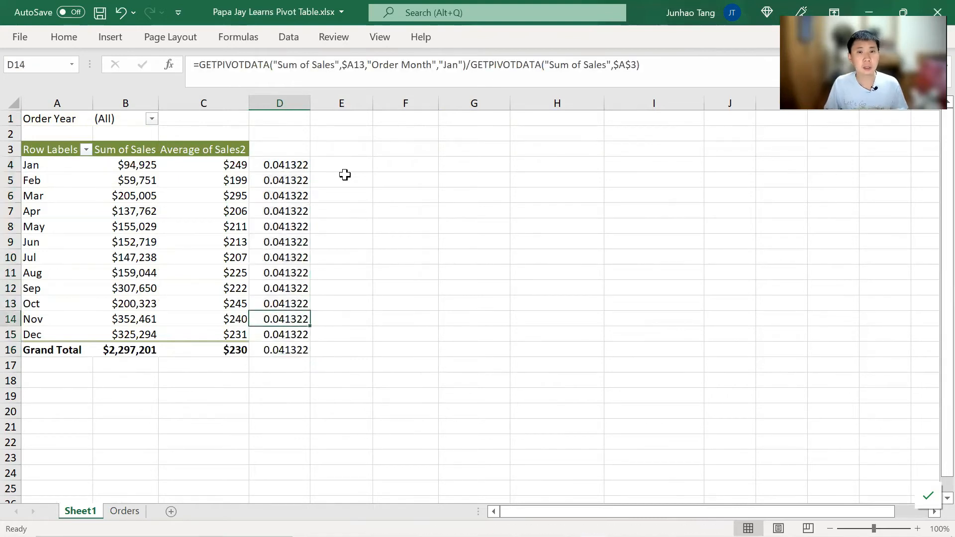
pyautogui.hotkey('ctrl', 'Up')
pyautogui.press('Down')
pyautogui.press('F2')
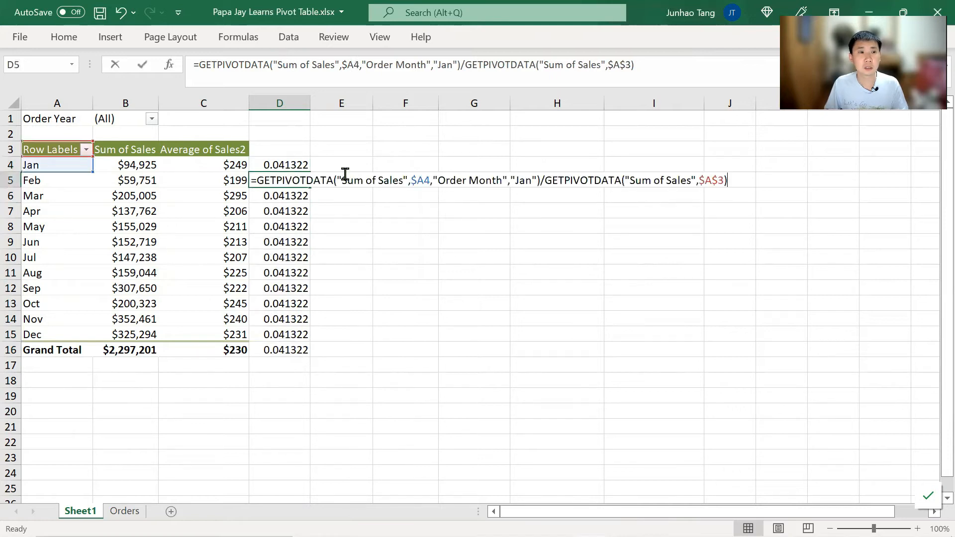
pyautogui.press('Escape')
pyautogui.press('Up')
pyautogui.press('F2')
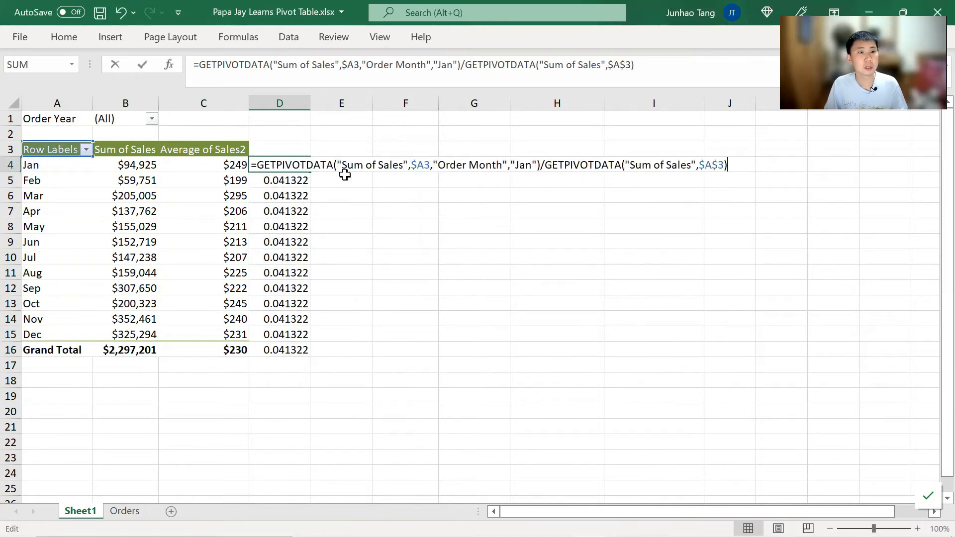
pyautogui.press('Escape')
# Re-enter the D4 formula dividing January's Sum of Sales by the Grand Total's Sum of Sales, both referencing the PivotTable cells.
pyautogui.write('=')
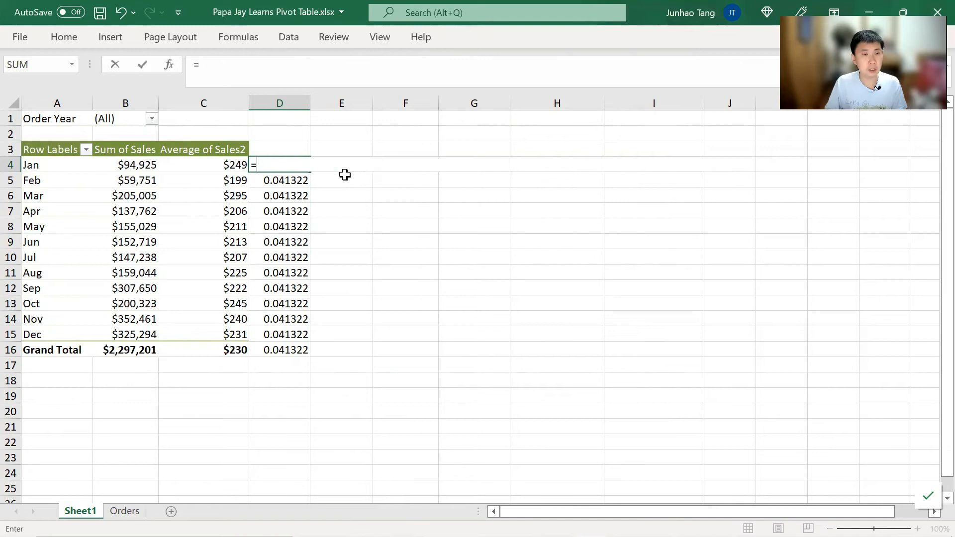
pyautogui.press('Left')
pyautogui.press('Left')
pyautogui.write('/')
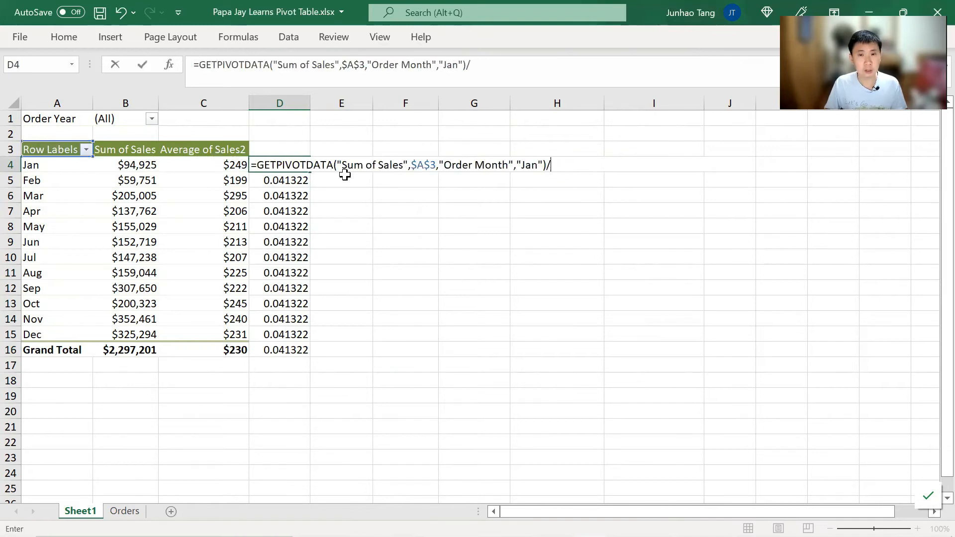
pyautogui.press('Left')
pyautogui.press('Left')
pyautogui.hotkey('ctrl', 'Down')
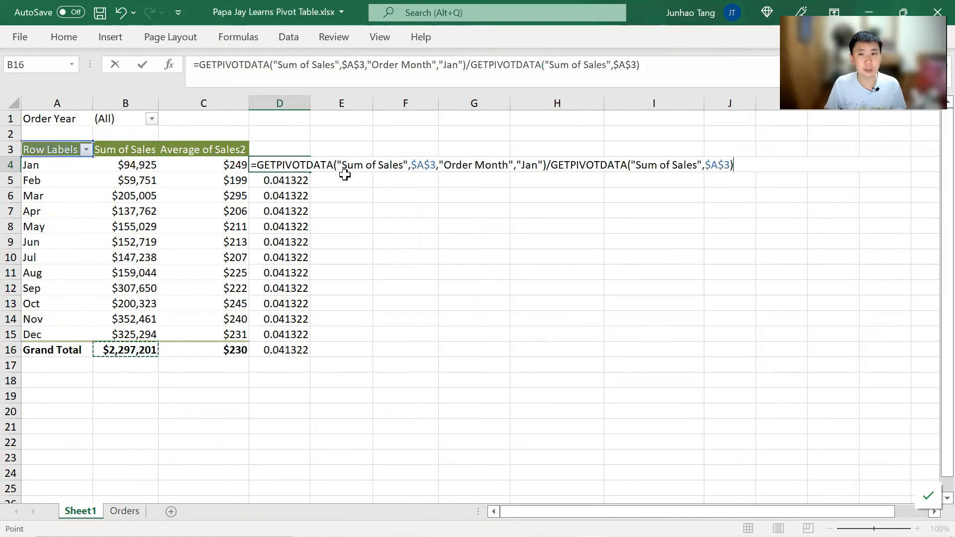
pyautogui.press('Return')
# Enter a formula in D5 that divides February's Sum of Sales by the Grand Total's Sum of Sales.
pyautogui.write('=')
pyautogui.press('Left')
pyautogui.press('Left')
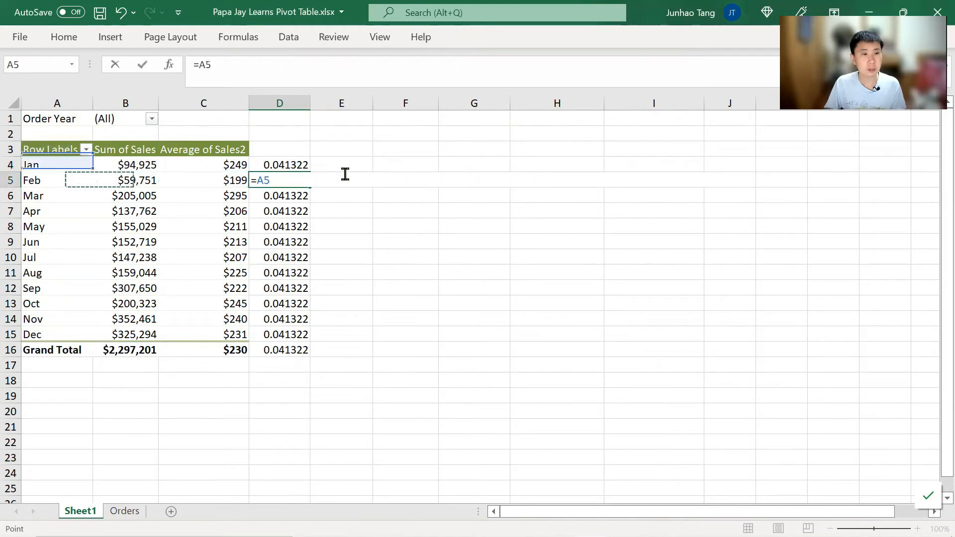
pyautogui.write('/')
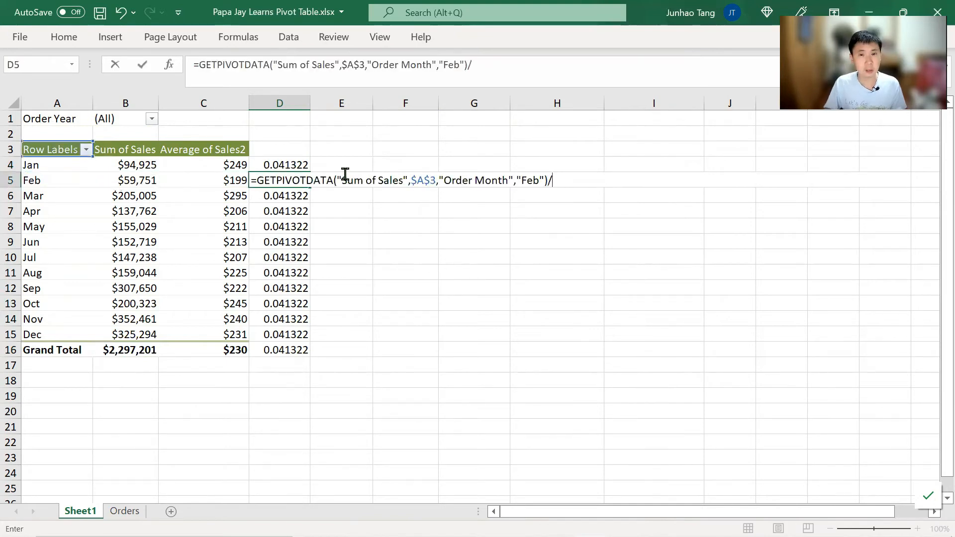
pyautogui.press('Left')
pyautogui.press('Left')
pyautogui.hotkey('ctrl', 'Down')
pyautogui.press('Return')
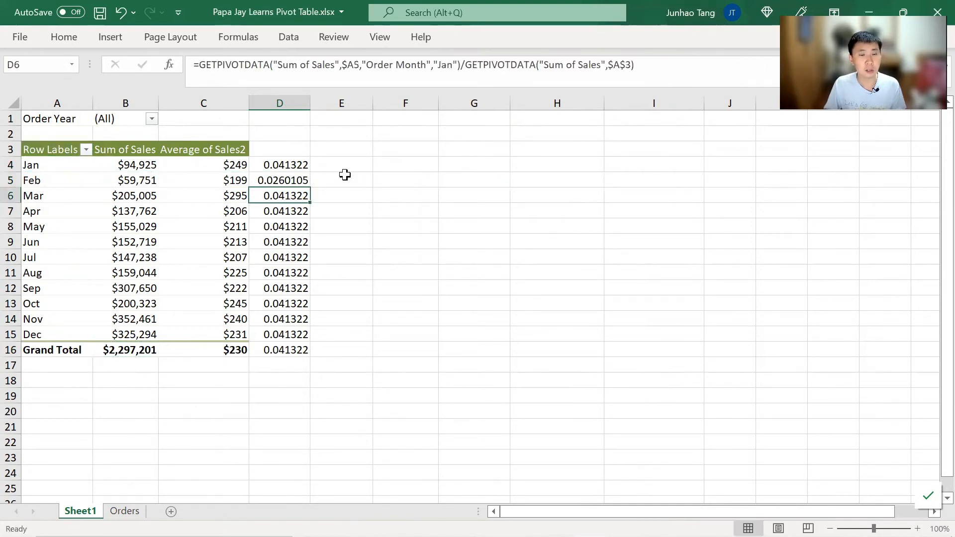
# Compare the GETPIVOTDATA formulas in D4, D5 and D6, checking the month name each one uses.
pyautogui.press('Up')
pyautogui.press('Up')
pyautogui.press('Down')
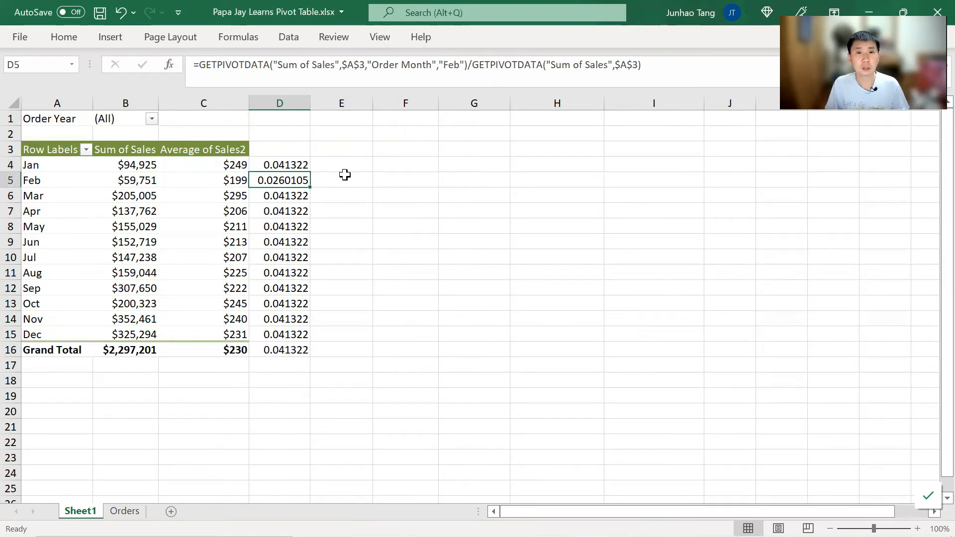
pyautogui.press('Down')
pyautogui.press('Up')
pyautogui.press('Up')
pyautogui.press('Down')
pyautogui.press('Down')
pyautogui.press('Up')
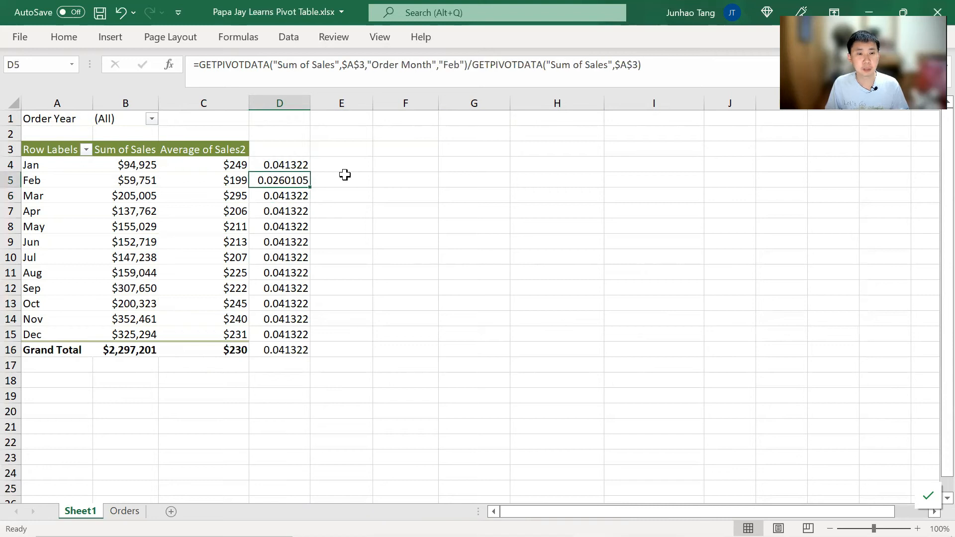
pyautogui.press('Down')
pyautogui.press('Up')
# Copy the February formula from D5 down the column to the Grand Total row, D16.
pyautogui.hotkey('ctrl', 'c')
pyautogui.hotkey('ctrl', 'shift', 'Down')
pyautogui.hotkey('ctrl', 'v')
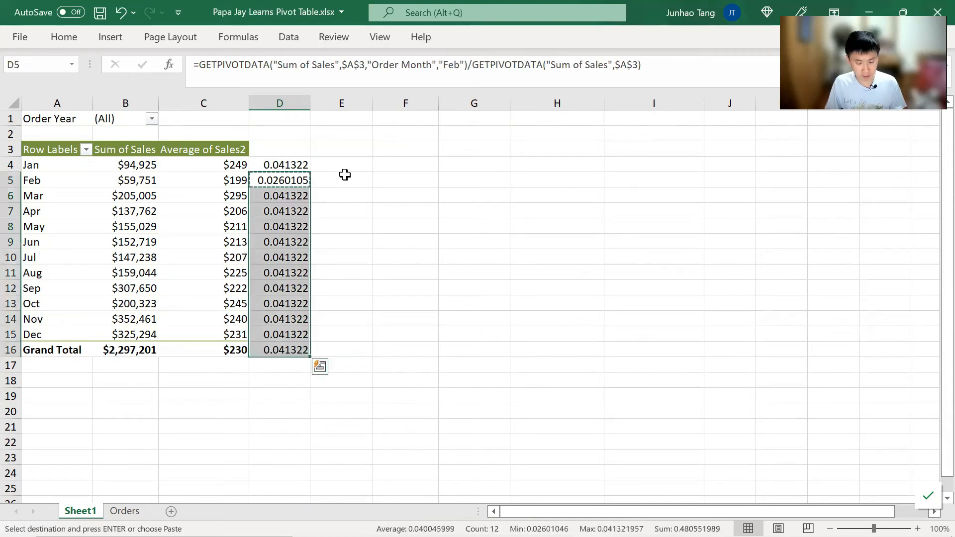
pyautogui.press('Escape')
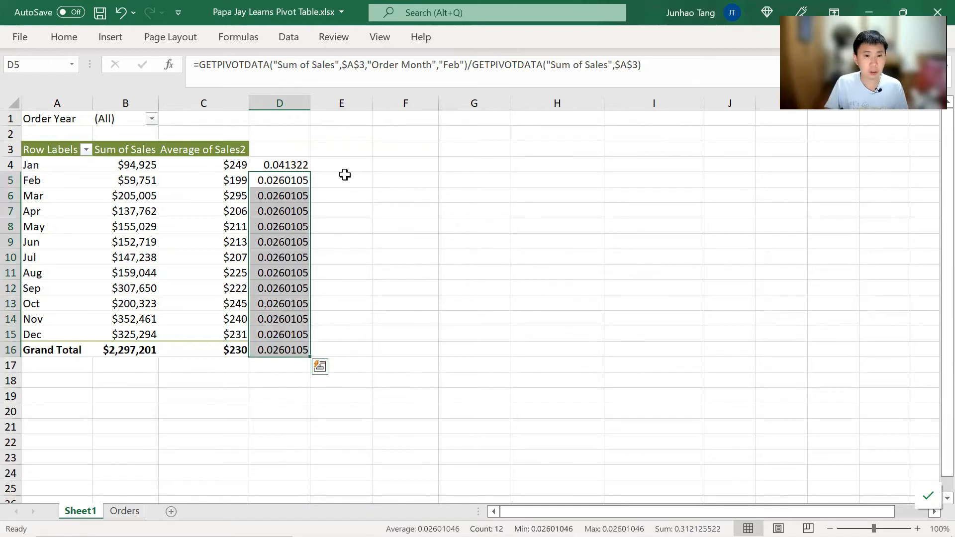
# Inspect the copied formulas in column D against the ones in D4 and D5, checking their month argument.
pyautogui.hotkey('shift', 'Up')
pyautogui.hotkey('shift', 'Up')
pyautogui.hotkey('shift', 'Up')
pyautogui.hotkey('shift', 'Up')
pyautogui.hotkey('shift', 'Up')
pyautogui.hotkey('shift', 'Up')
pyautogui.hotkey('shift', 'Up')
pyautogui.hotkey('shift', 'Up')
pyautogui.hotkey('shift', 'Up')
pyautogui.hotkey('shift', 'Up')
pyautogui.hotkey('shift', 'Up')
pyautogui.hotkey('shift', 'Down')
pyautogui.hotkey('shift', 'Up')
pyautogui.press('Up')
pyautogui.press('Down')
pyautogui.press('Down')
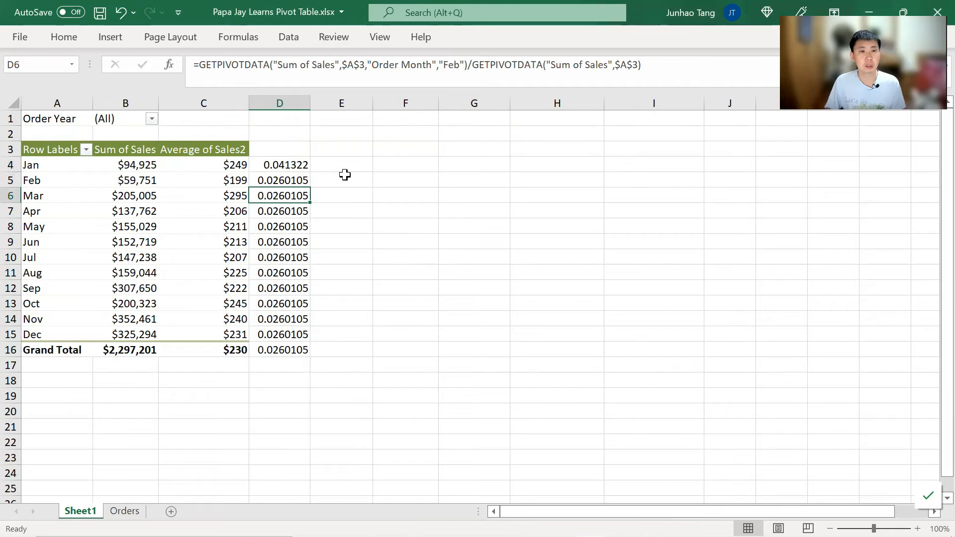
# Clear the copied formulas from D6:D16, leaving only the January and February ones in column D.
pyautogui.hotkey('shift', 'Down')
pyautogui.hotkey('shift', 'Down')
pyautogui.hotkey('ctrl', 'shift', 'Down')
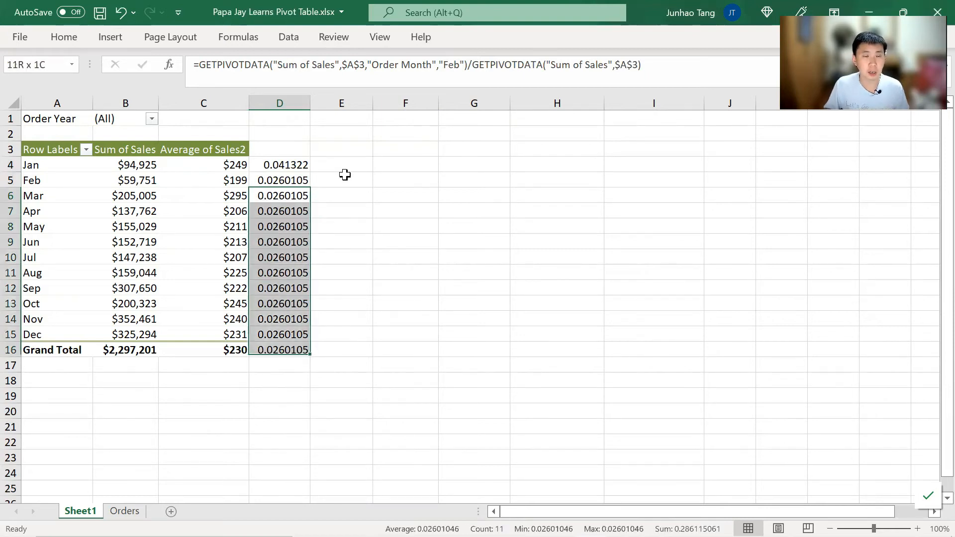
pyautogui.press('Delete')
pyautogui.press('Up')
pyautogui.press('Up')
pyautogui.press('Up')
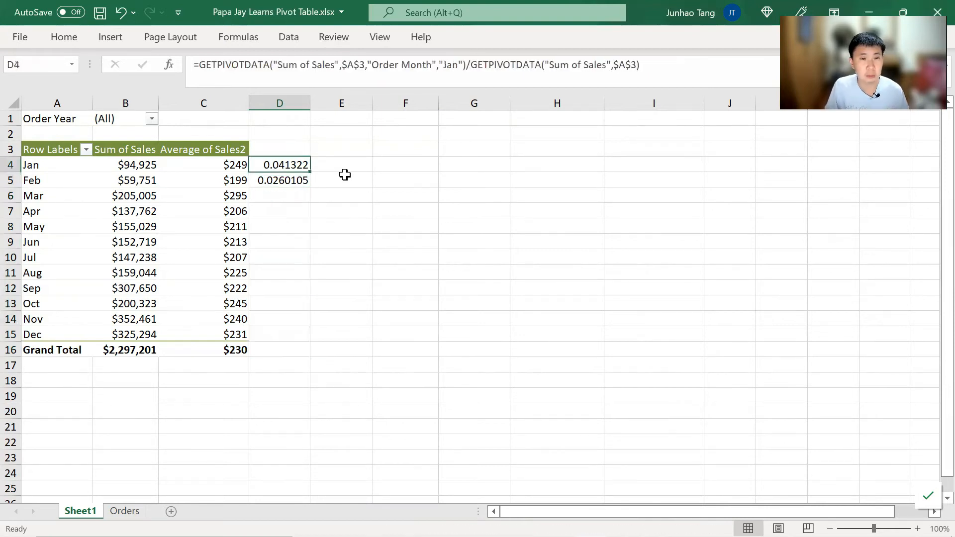
# Add the Sales field to the PivotTable's values again, replacing the manual formulas in column D.
pyautogui.press('Right')
pyautogui.press('Left')
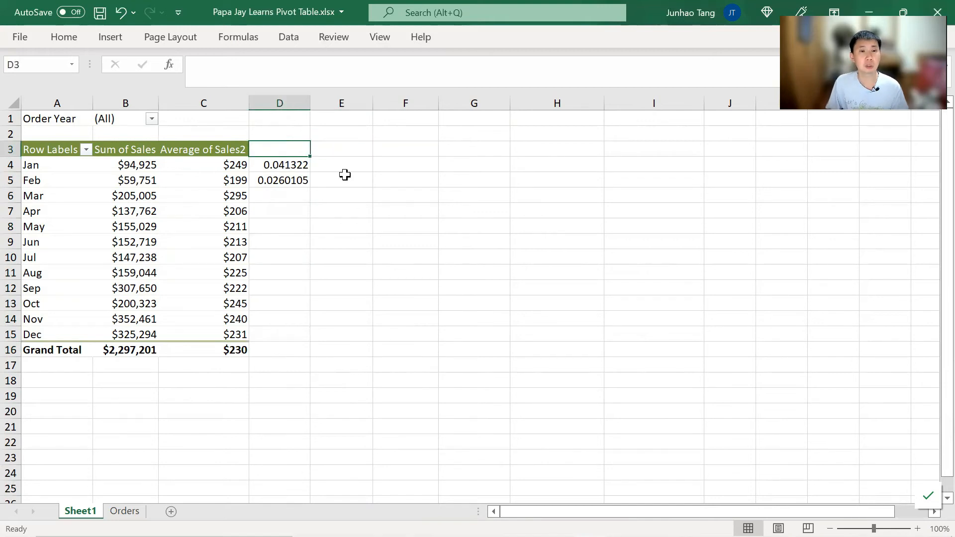
pyautogui.press('Left')
pyautogui.press('Down')
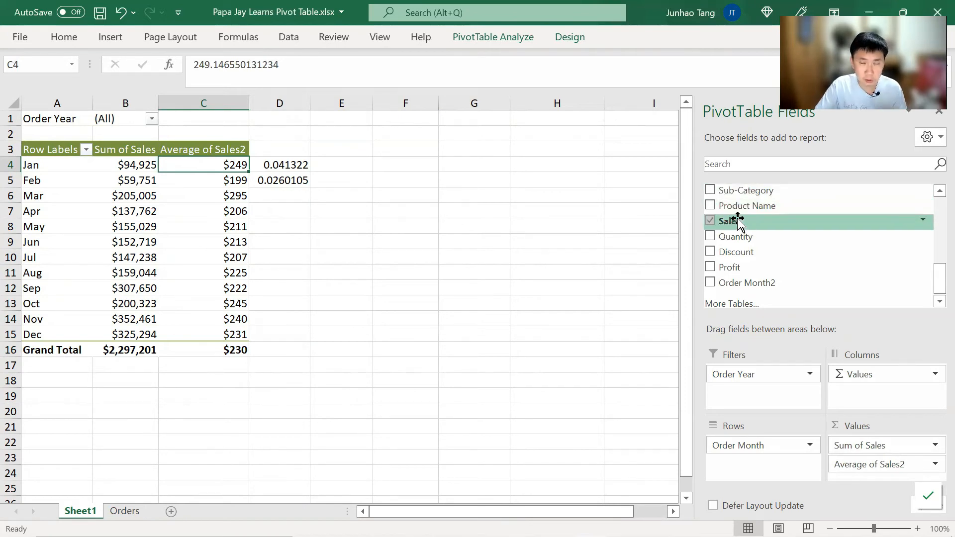
pyautogui.moveTo(737, 221); pyautogui.dragTo(902, 475)
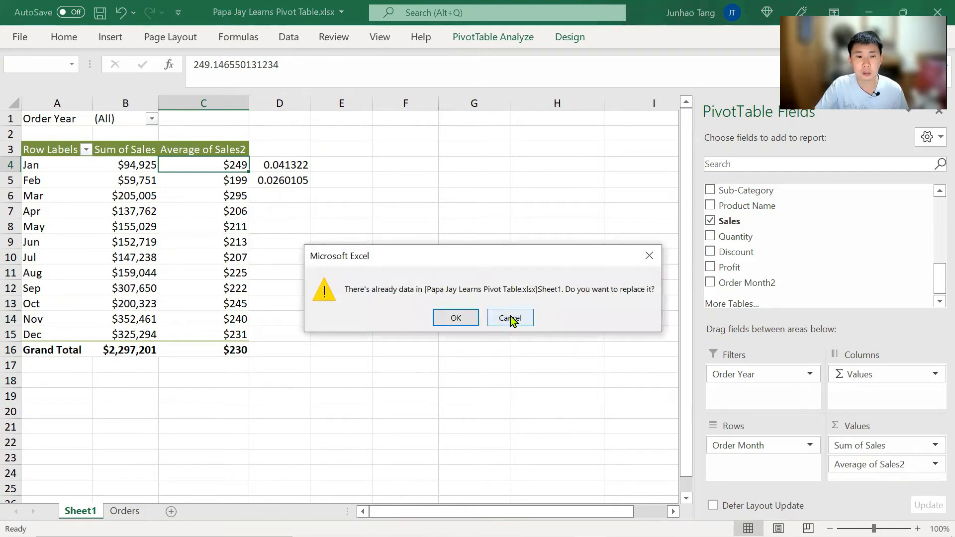
pyautogui.click(455, 320)
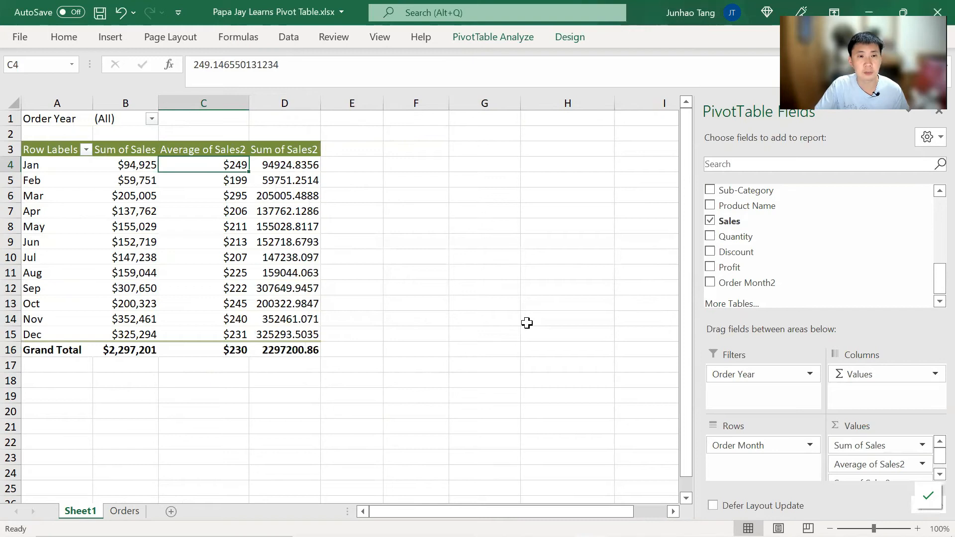
pyautogui.scroll(-1, 883, 443)
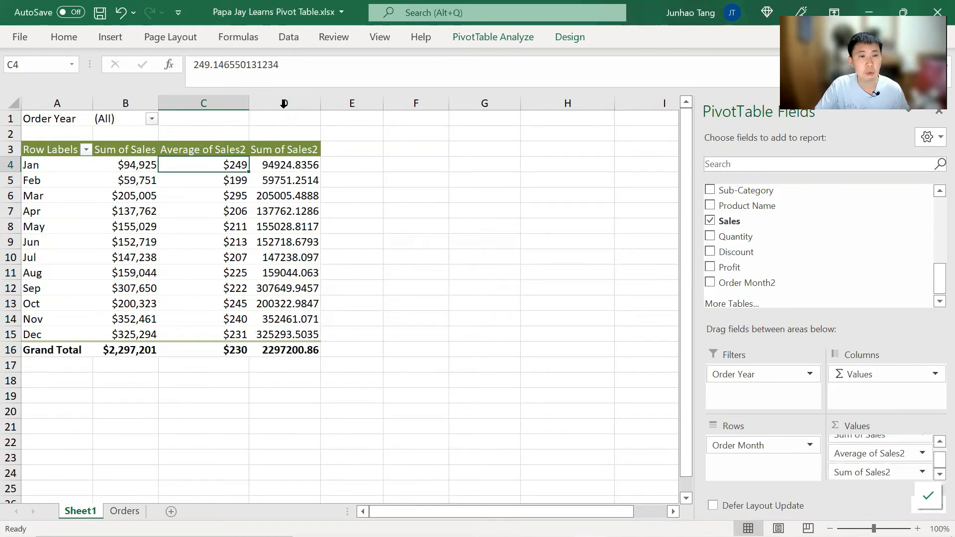
# Show the Sum of Sales2 values in column D as % of Grand Total.
pyautogui.click(269, 163)
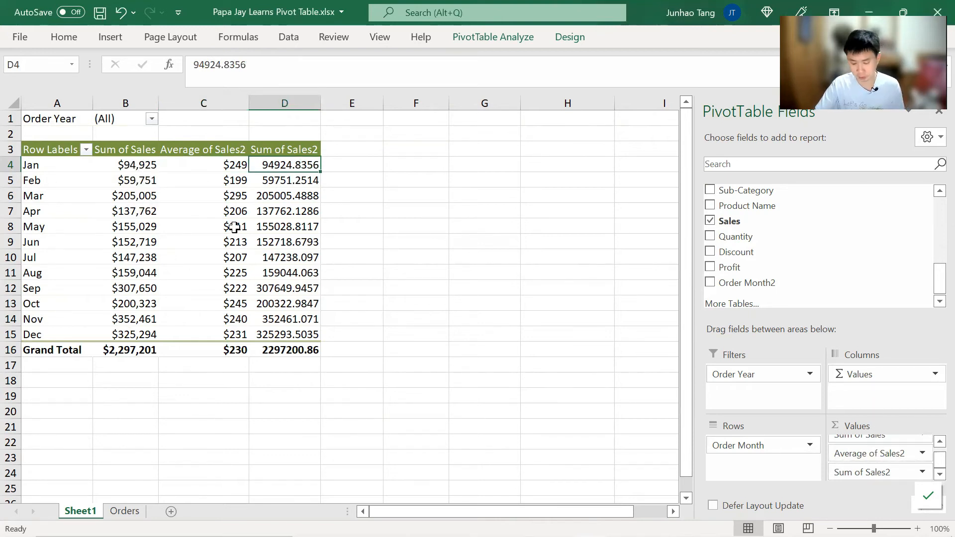
pyautogui.rightClick(300, 164)
pyautogui.press('Down')
pyautogui.press('Down')
pyautogui.press('Down')
pyautogui.press('Down')
pyautogui.press('Down')
pyautogui.press('Down')
pyautogui.press('Down')
pyautogui.press('Down')
pyautogui.press('Down')
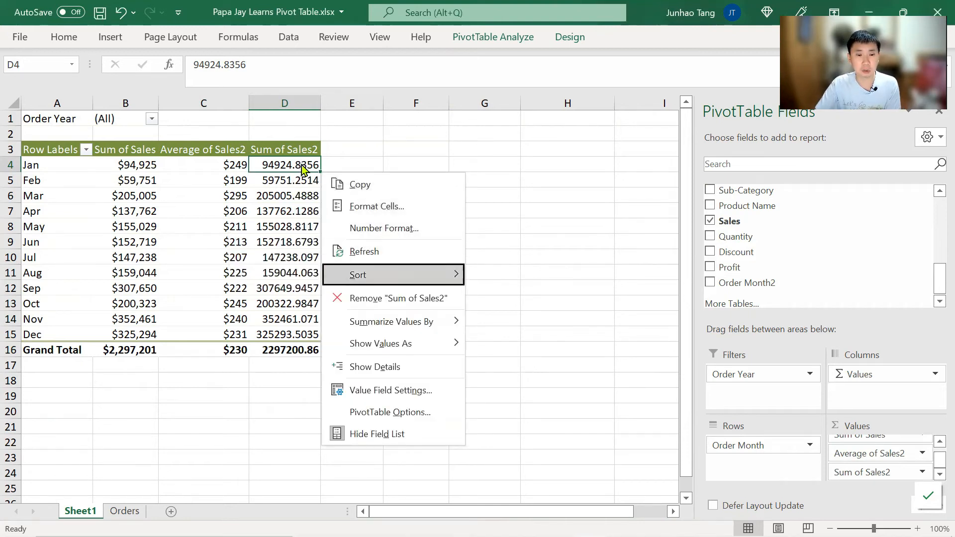
pyautogui.press('Return')
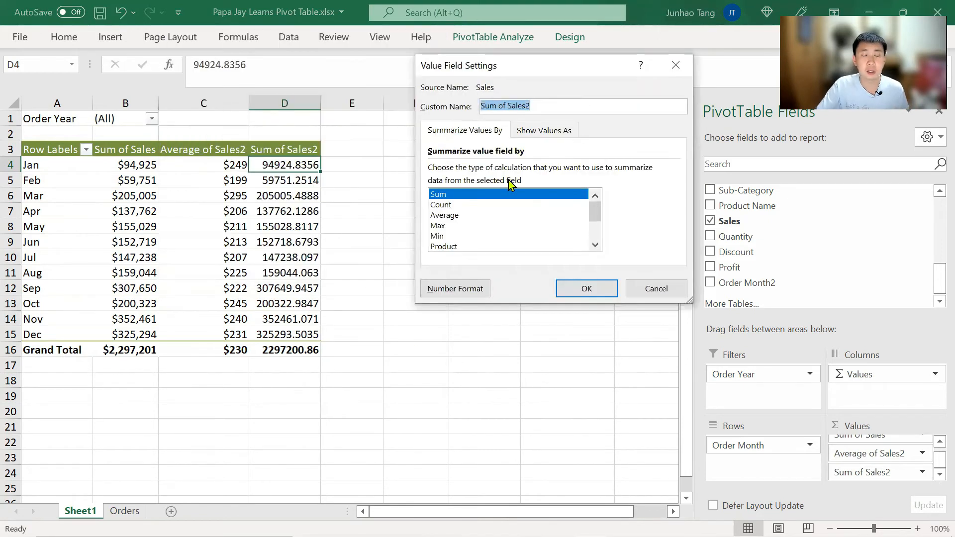
pyautogui.click(529, 130)
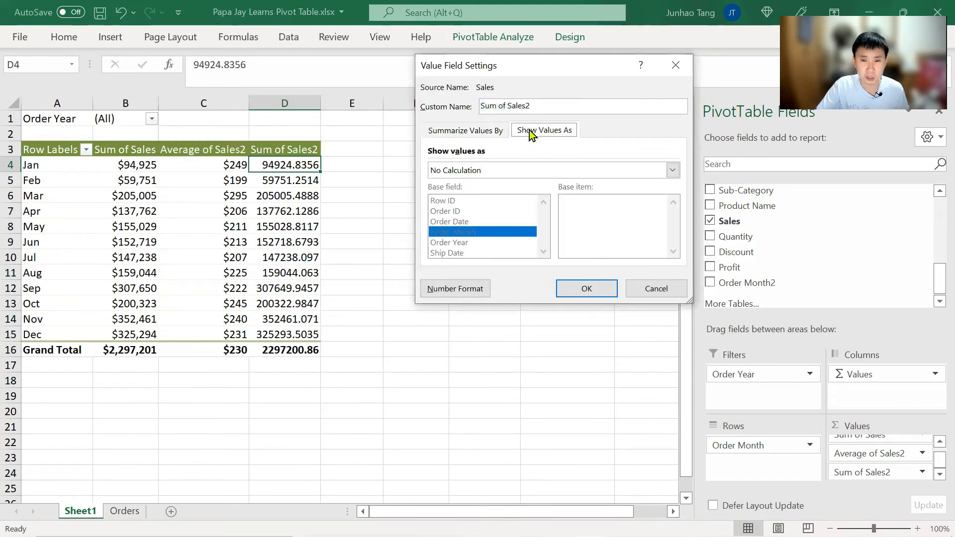
pyautogui.click(671, 177)
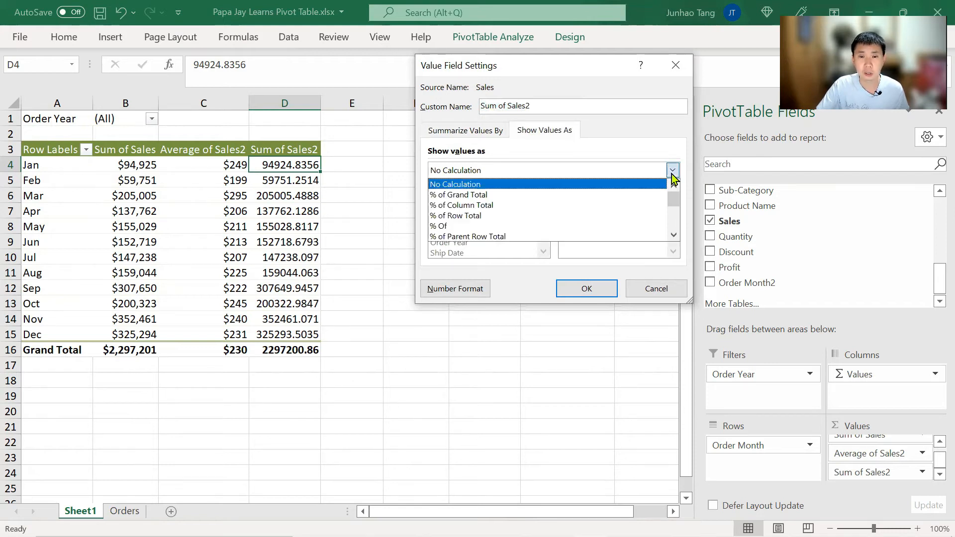
pyautogui.click(499, 196)
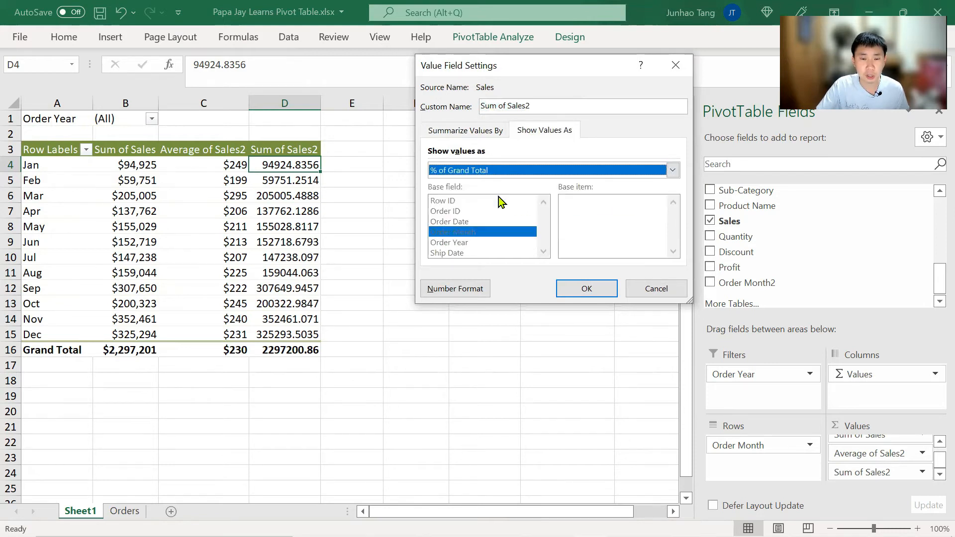
pyautogui.click(597, 290)
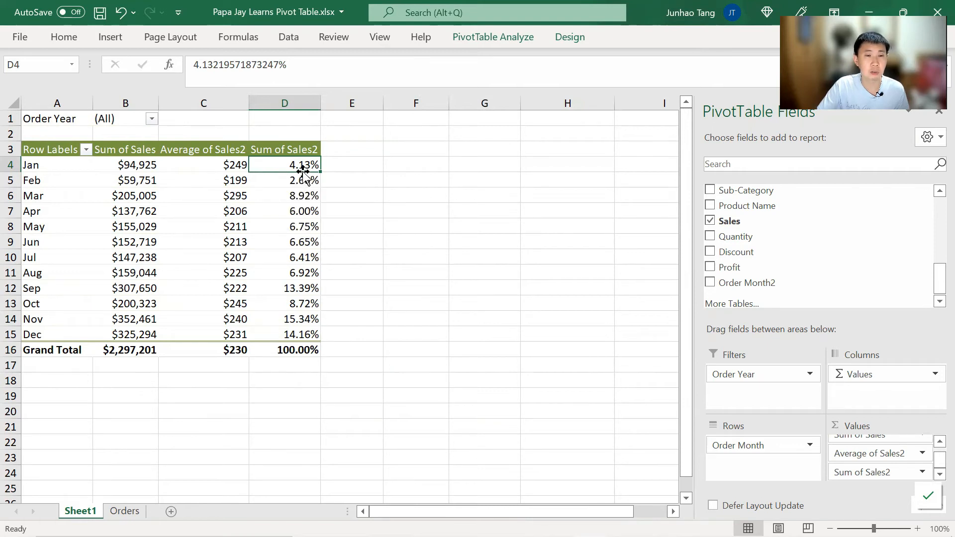
# Add another copy of the Sales field to the PivotTable's values, placing it in column E.
pyautogui.moveTo(304, 184)
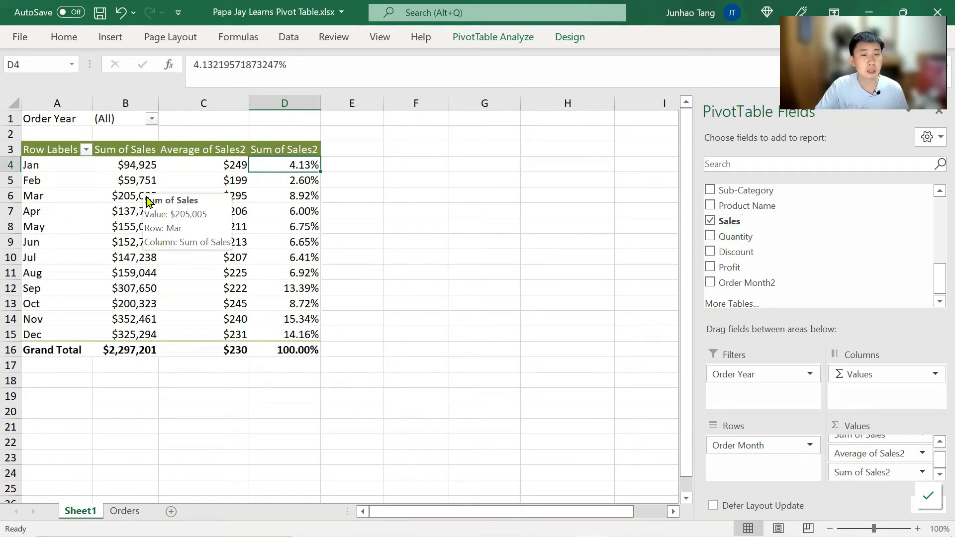
pyautogui.moveTo(137, 182)
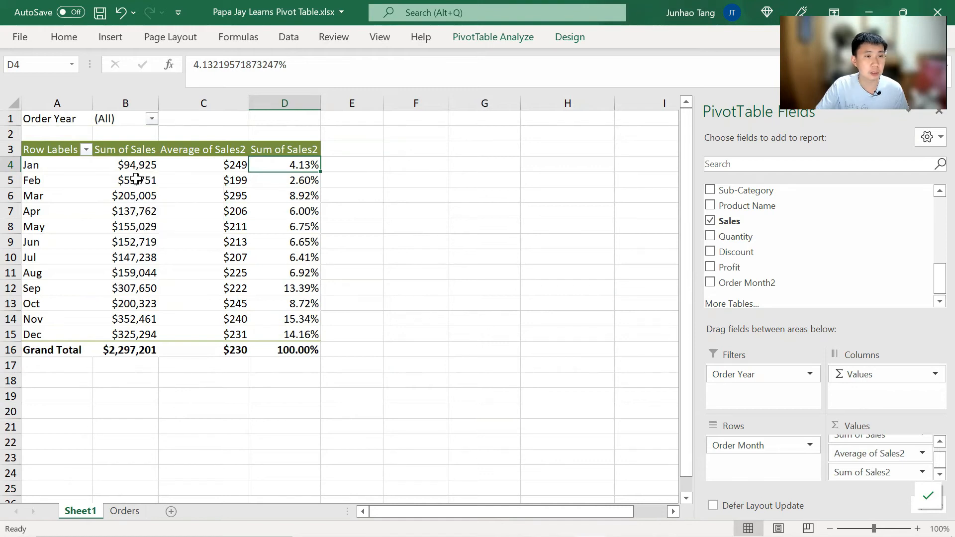
pyautogui.moveTo(155, 159)
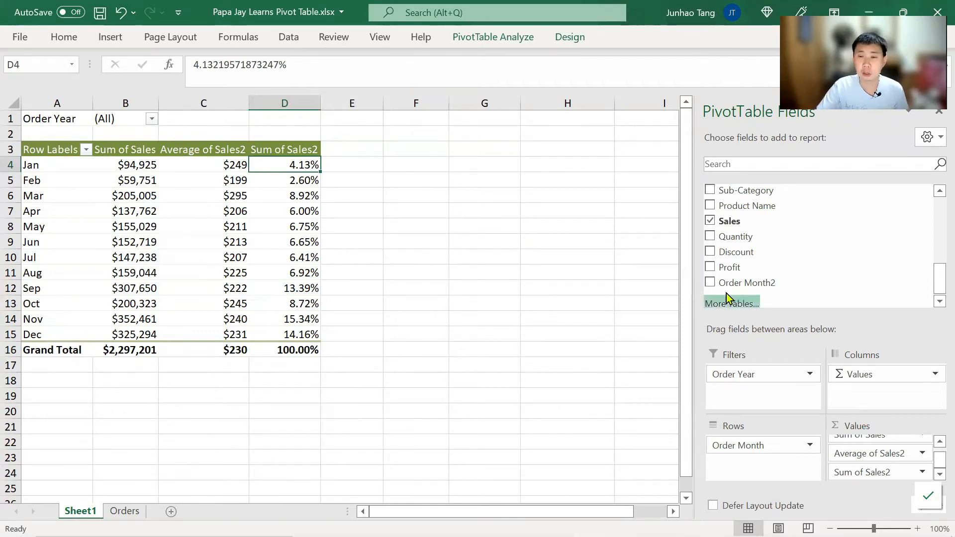
pyautogui.moveTo(757, 220); pyautogui.dragTo(895, 481)
# Show the Sum of Sales3 values as % Difference From, with base field Order Month and base item (previous).
pyautogui.click(366, 169)
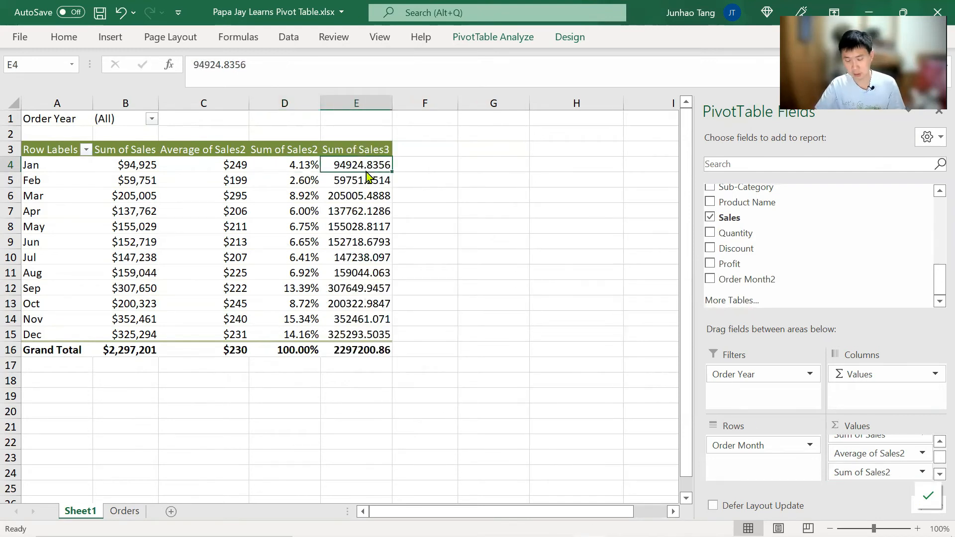
pyautogui.rightClick(366, 172)
pyautogui.click(469, 386)
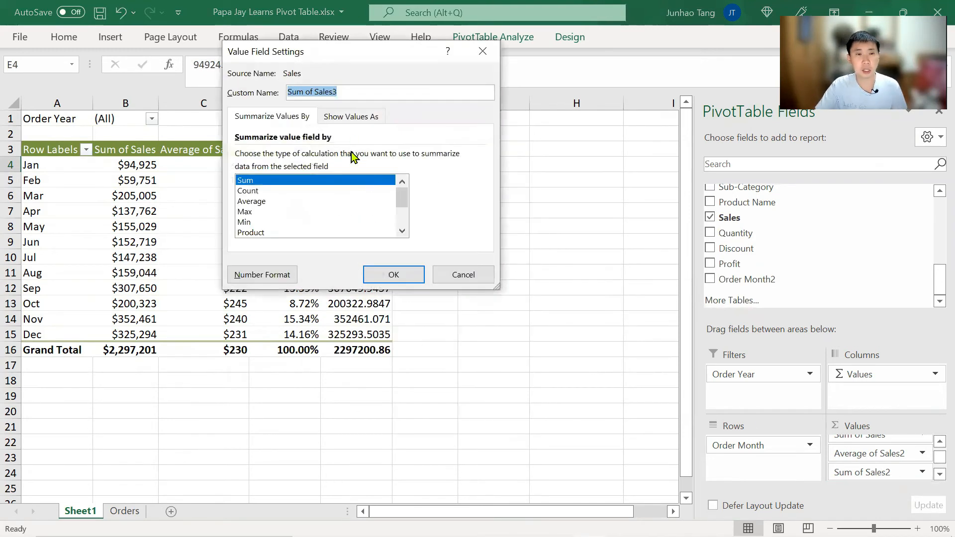
pyautogui.click(359, 118)
pyautogui.moveTo(383, 47); pyautogui.dragTo(565, 68)
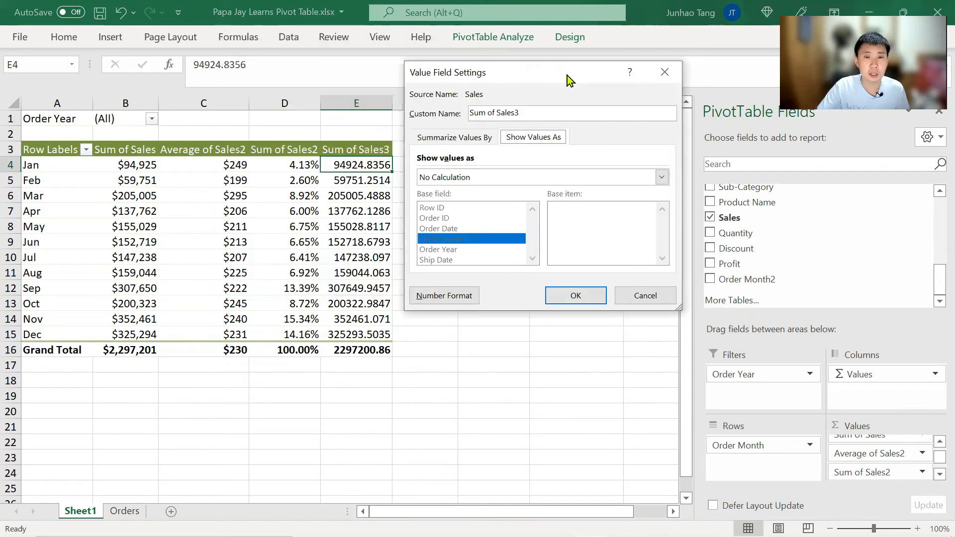
pyautogui.click(520, 170)
pyautogui.scroll(-1, 503, 216)
pyautogui.scroll(-2, 502, 216)
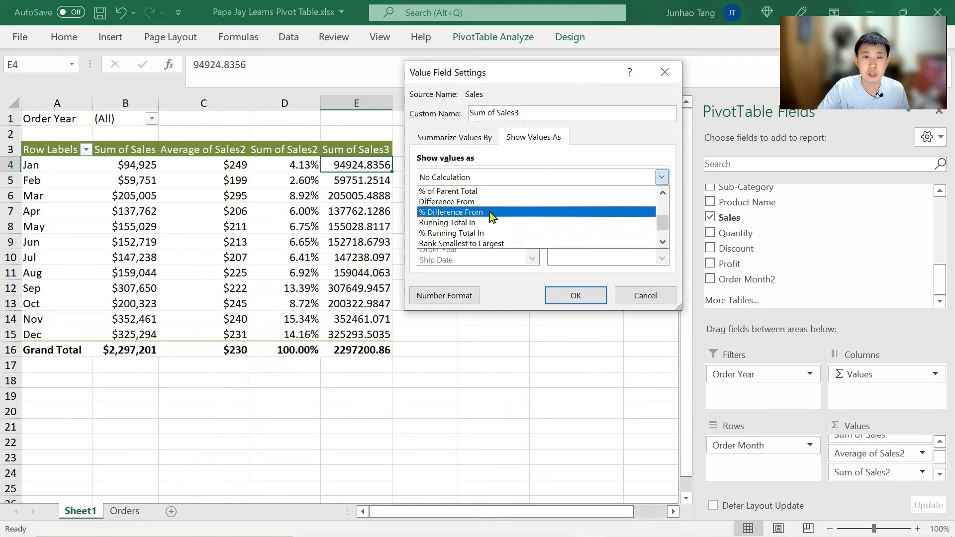
pyautogui.click(491, 213)
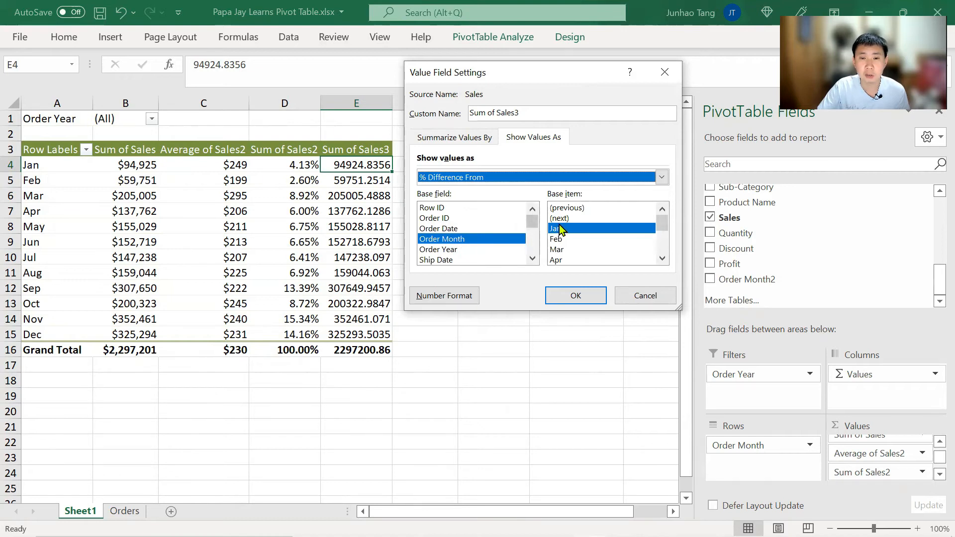
pyautogui.click(572, 208)
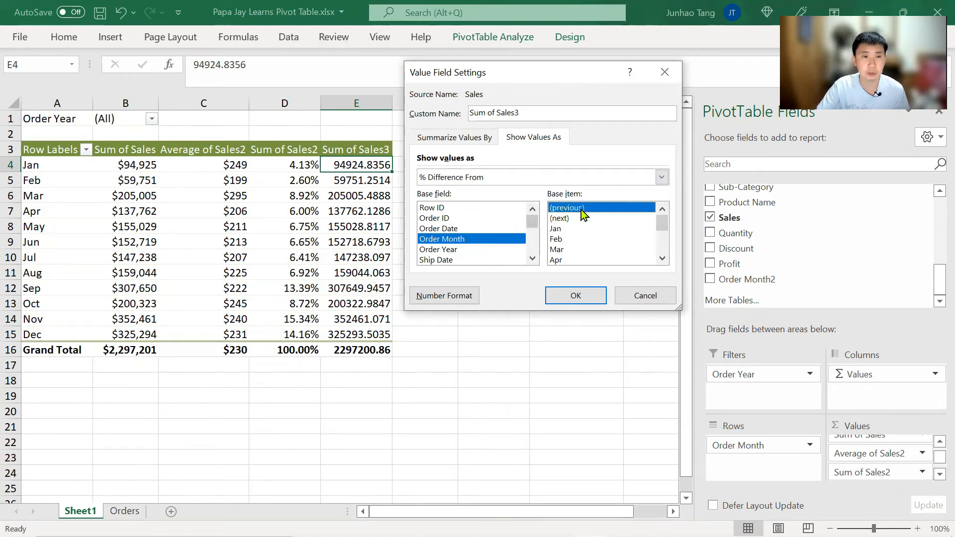
pyautogui.click(554, 294)
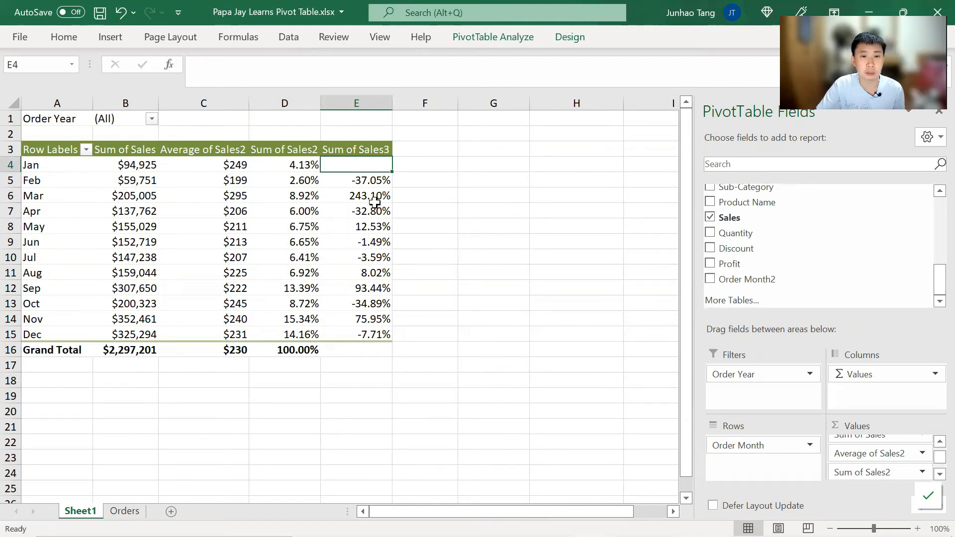
pyautogui.click(385, 182)
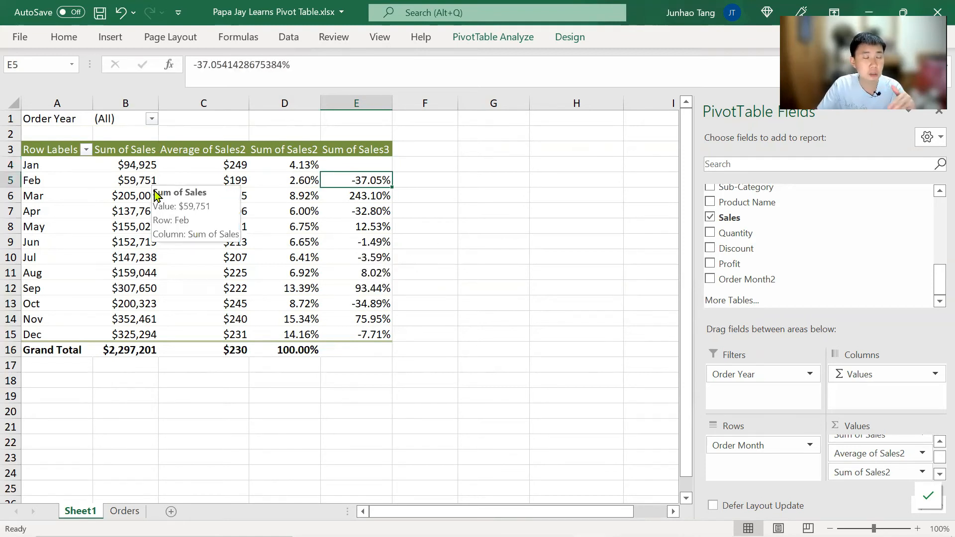
pyautogui.click(379, 197)
pyautogui.click(373, 176)
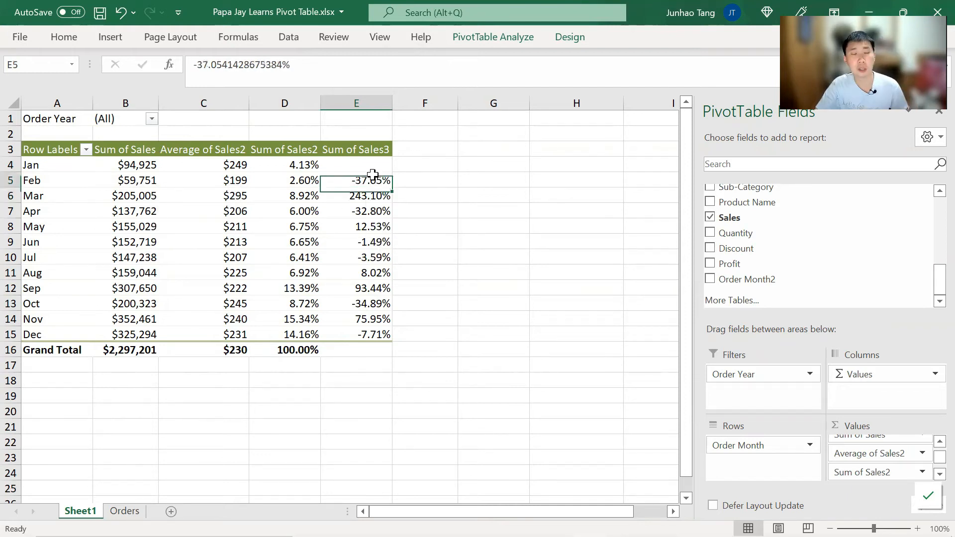
pyautogui.press('Down')
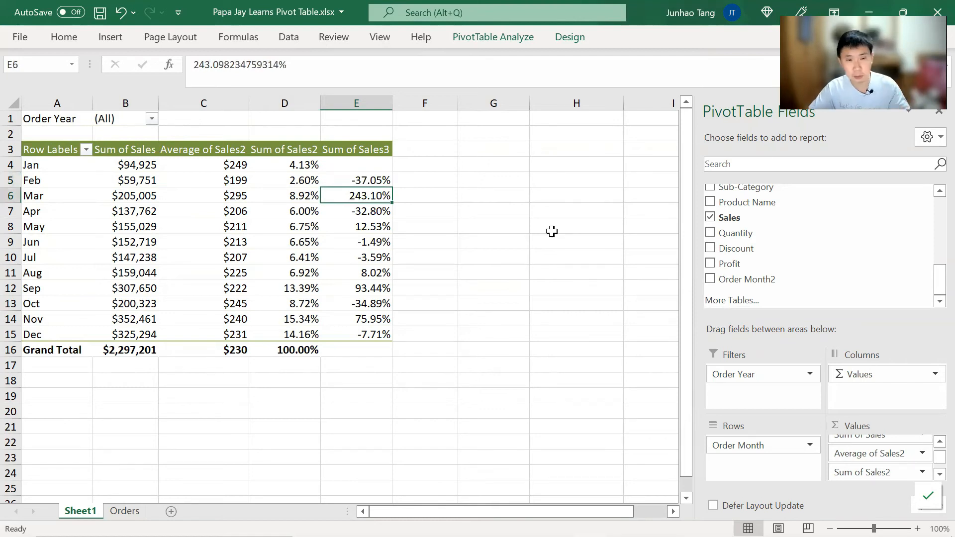
# Format the Sum of Sales2 percentages in column D with 1 decimal place through the field's number format.
pyautogui.moveTo(294, 165); pyautogui.dragTo(377, 334)
pyautogui.rightClick(377, 334)
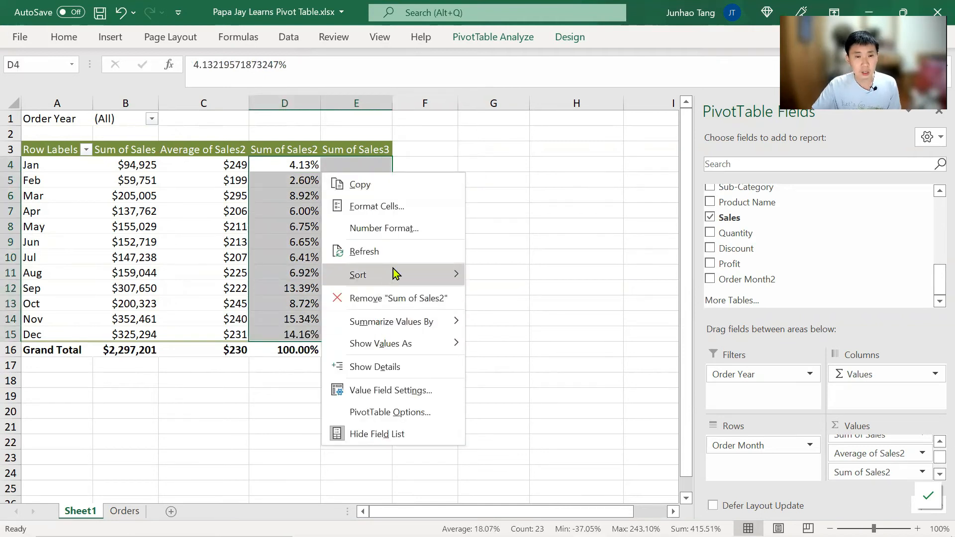
pyautogui.click(419, 232)
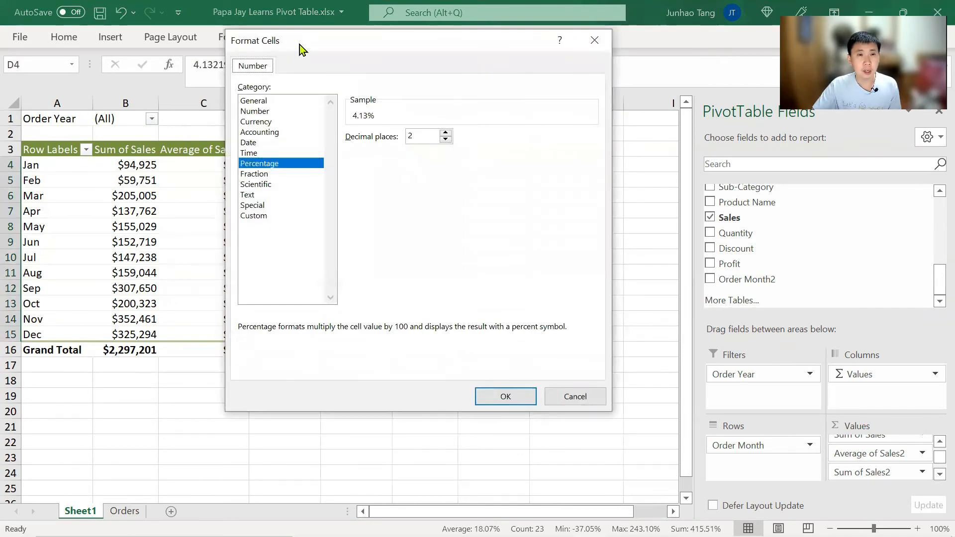
pyautogui.moveTo(299, 45); pyautogui.dragTo(586, 110)
pyautogui.click(728, 197)
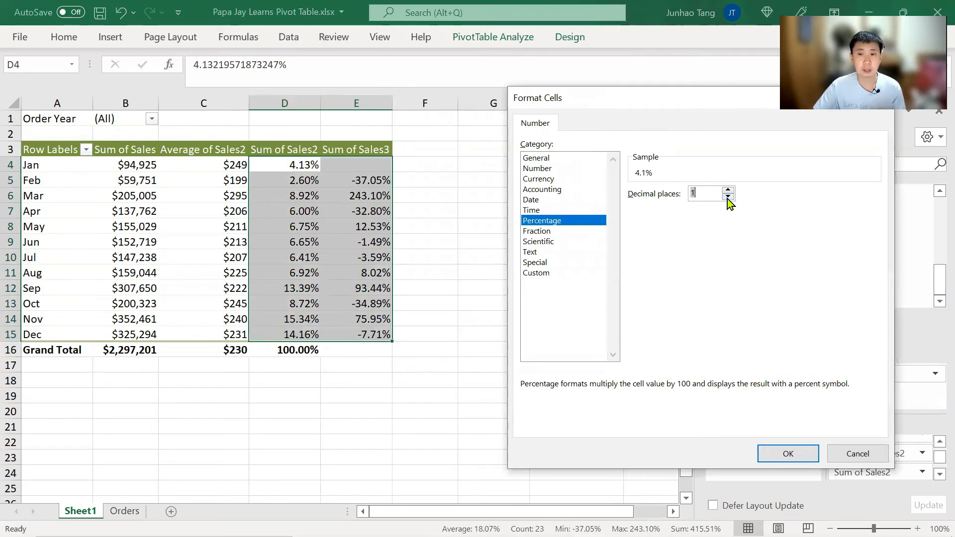
pyautogui.click(772, 460)
# Show the Sum of Sales3 percentages in column E with 1 decimal place.
pyautogui.click(378, 213)
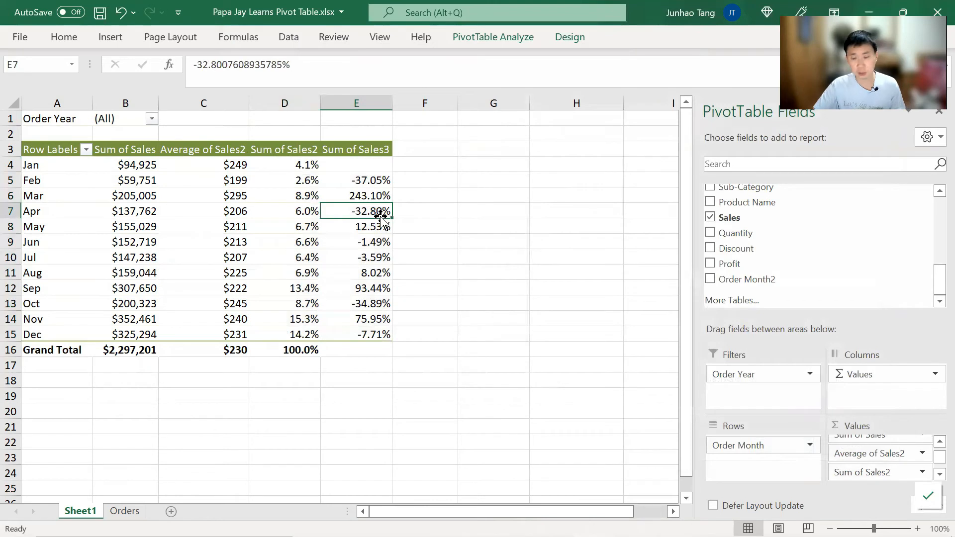
pyautogui.rightClick(379, 224)
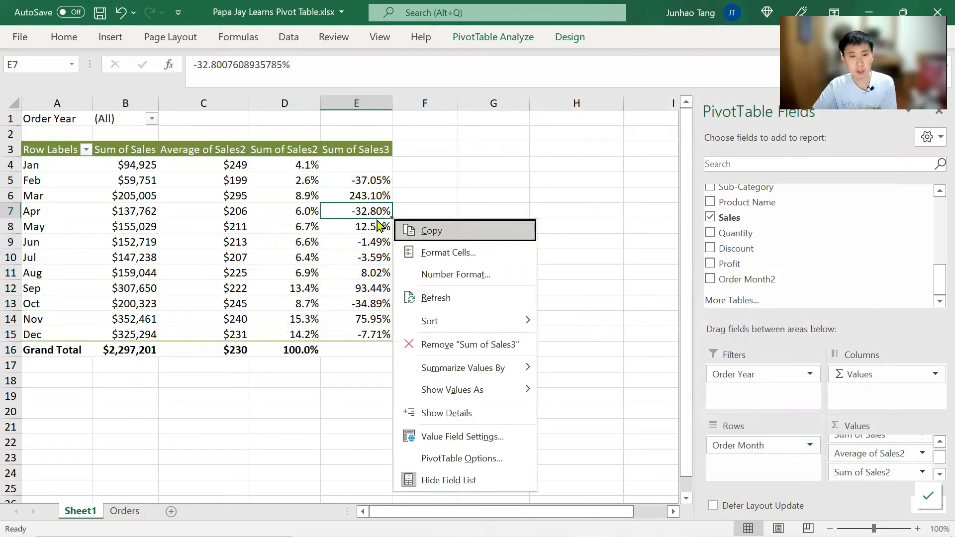
pyautogui.press('Return')
pyautogui.click(405, 127)
pyautogui.press('Return')
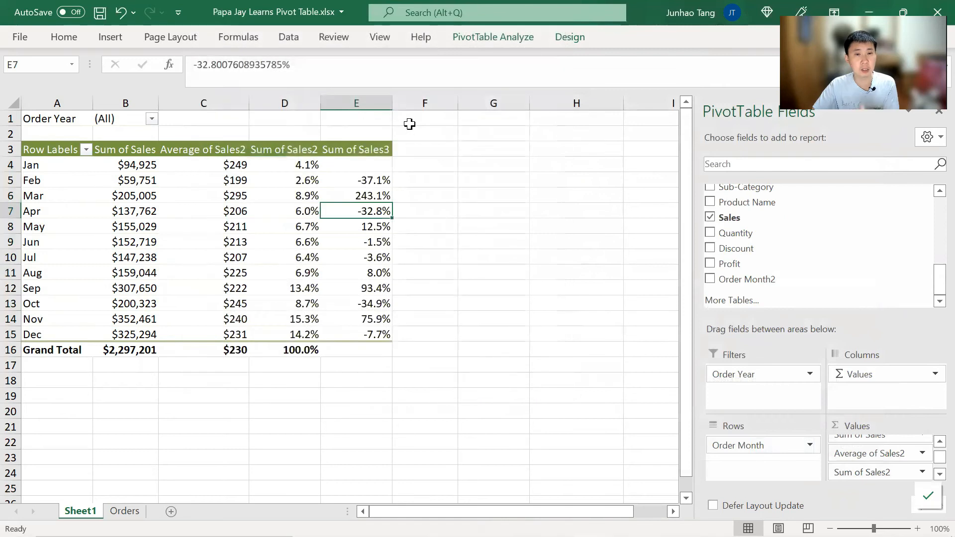
# Rename the Sum of Sales header in cell B3 to "Total Sales".
pyautogui.click(379, 194)
pyautogui.click(381, 181)
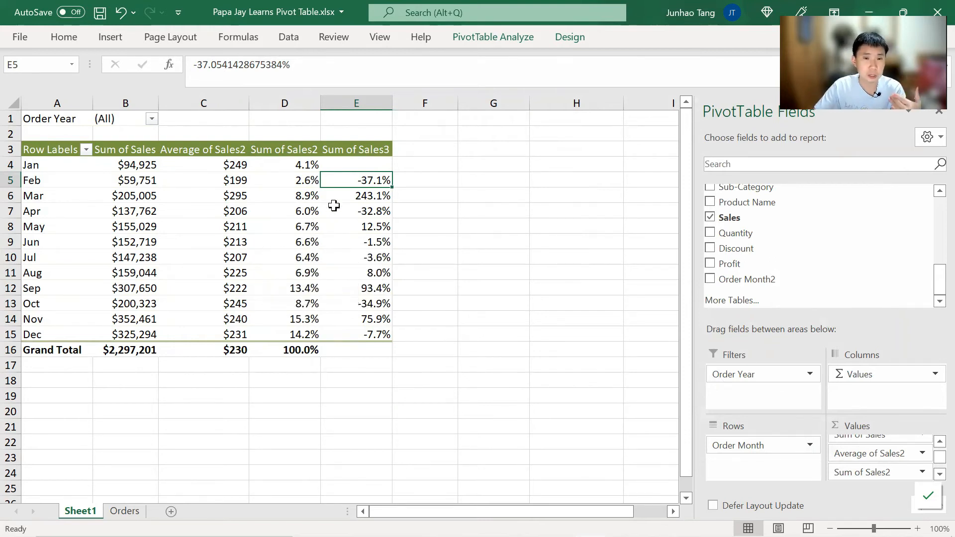
pyautogui.press('Up')
pyautogui.press('Up')
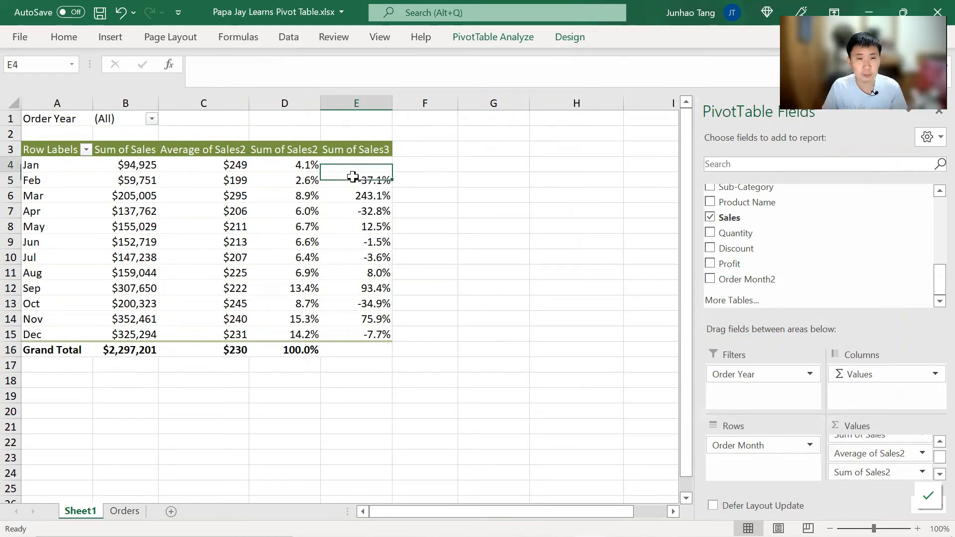
pyautogui.press('Left')
pyautogui.press('Left')
pyautogui.press('Left')
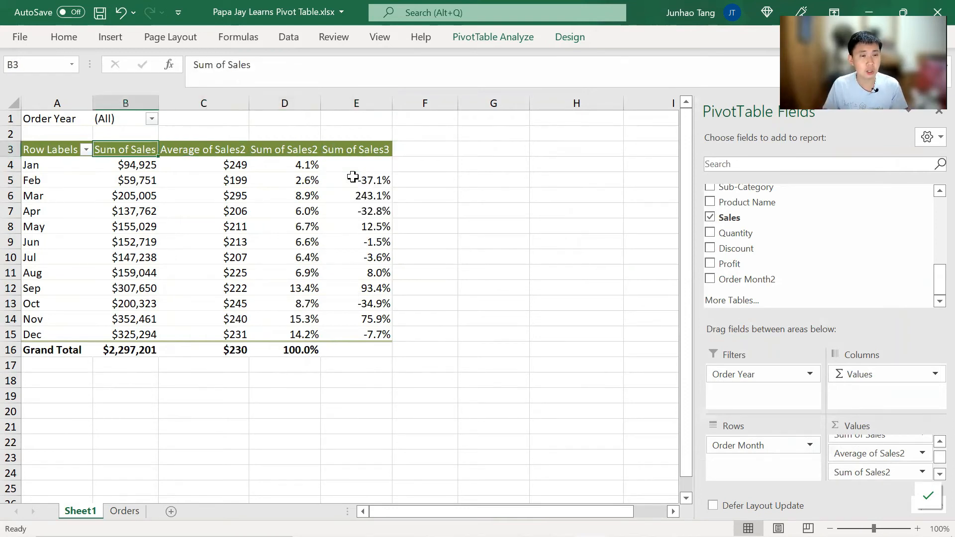
pyautogui.write('T')
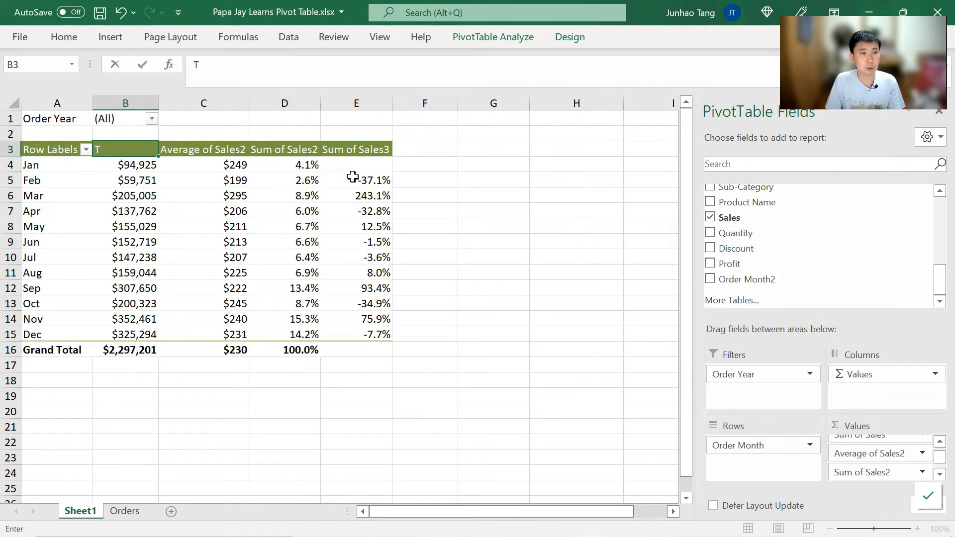
pyautogui.write('otal Sales')
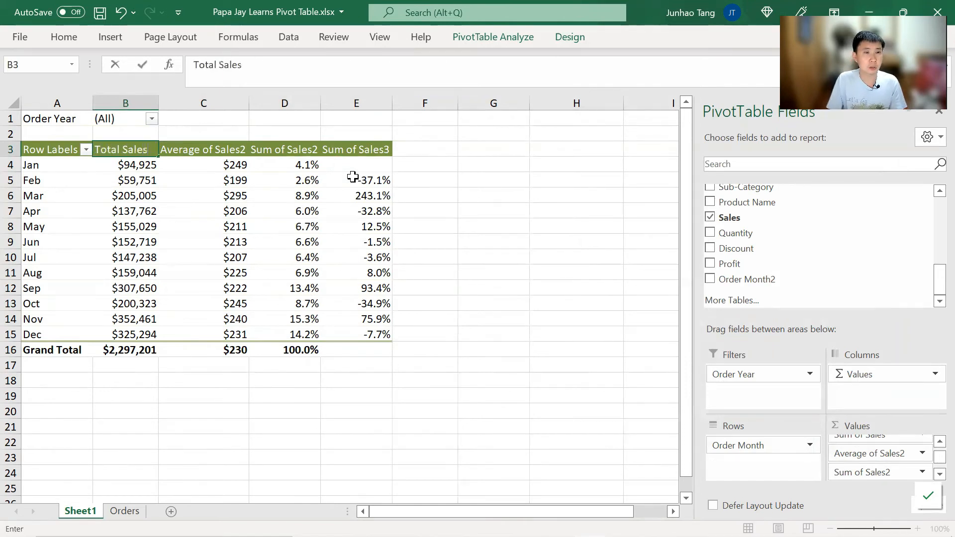
pyautogui.press('Return')
# Rename the Average of Sales2 header in cell C3 to "Average Sales".
pyautogui.press('Up')
pyautogui.press('Right')
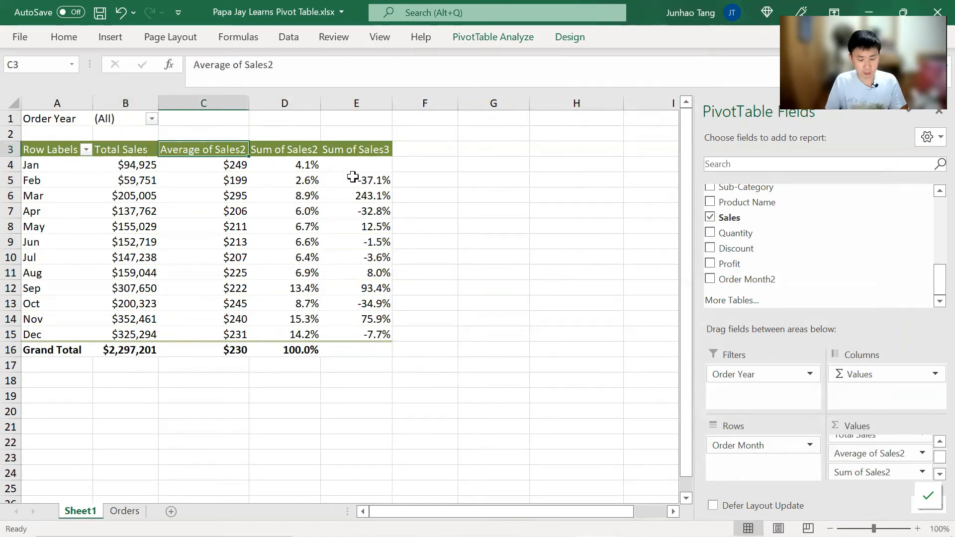
pyautogui.write('Average Sa')
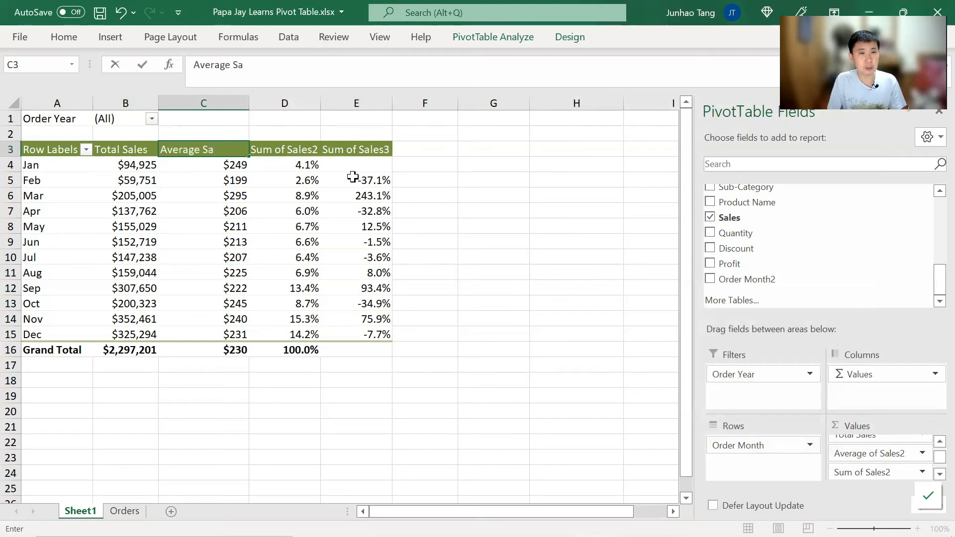
pyautogui.write('les')
pyautogui.press('Tab')
# Set the custom name of the Sum of Sales2 field to "% of Total" in its Value Field Settings.
pyautogui.hotkey('shift', 'F10')
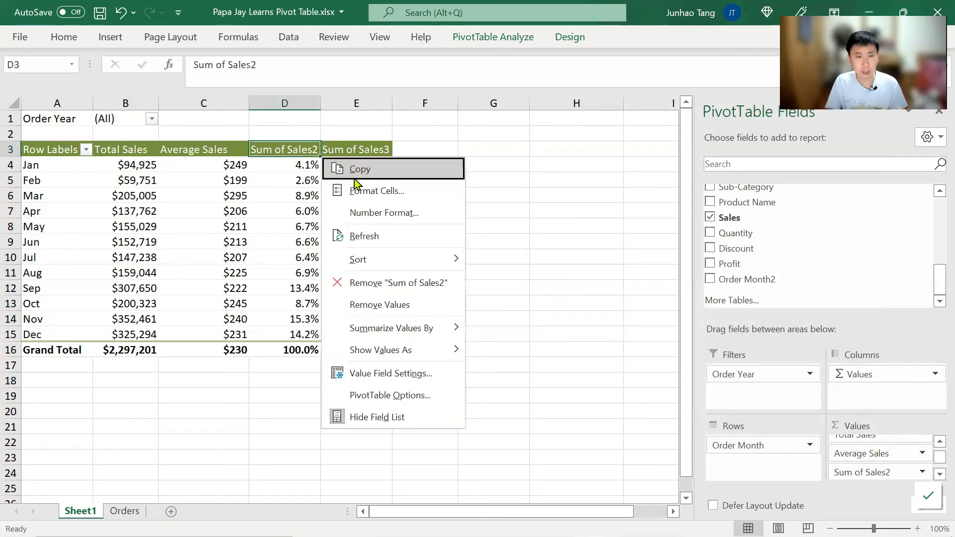
pyautogui.press('Up')
pyautogui.press('Up')
pyautogui.press('Up')
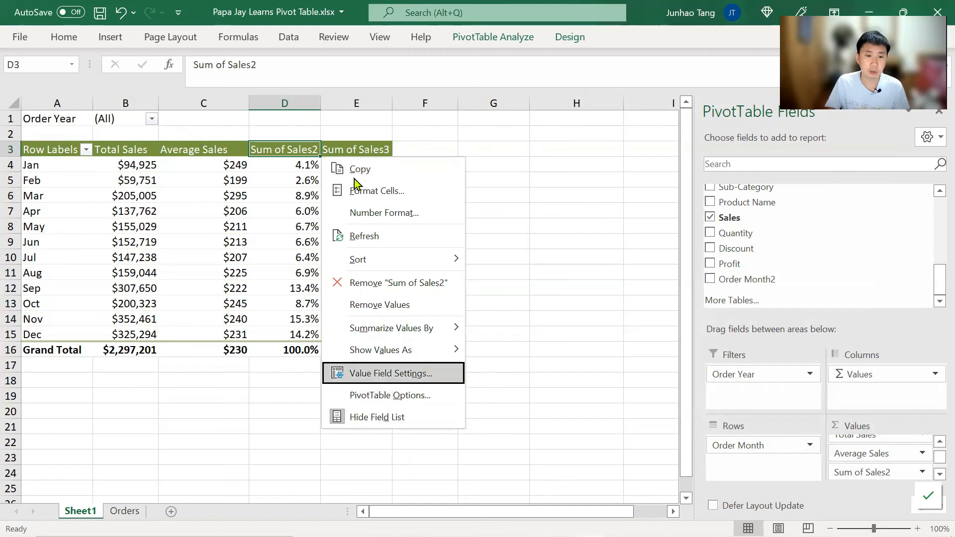
pyautogui.press('Return')
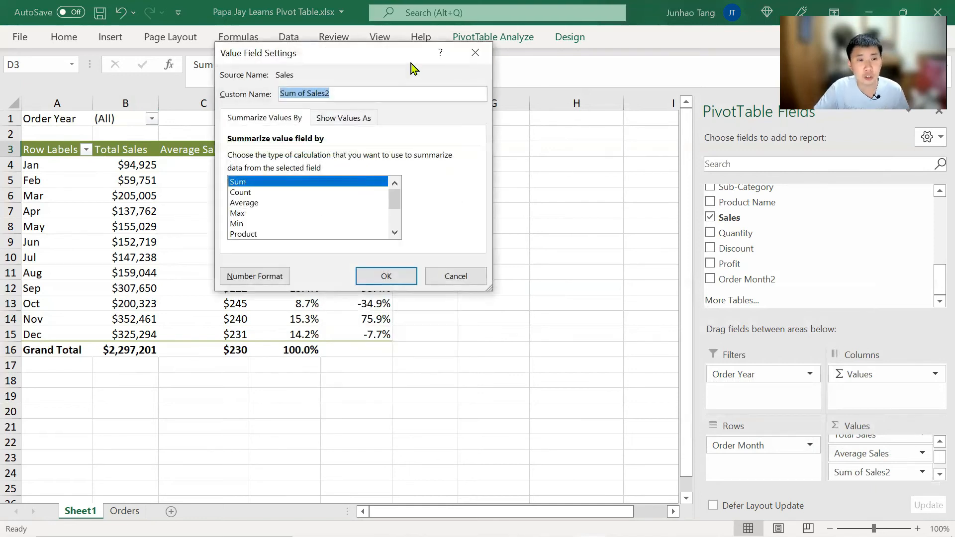
pyautogui.moveTo(378, 53); pyautogui.dragTo(578, 94)
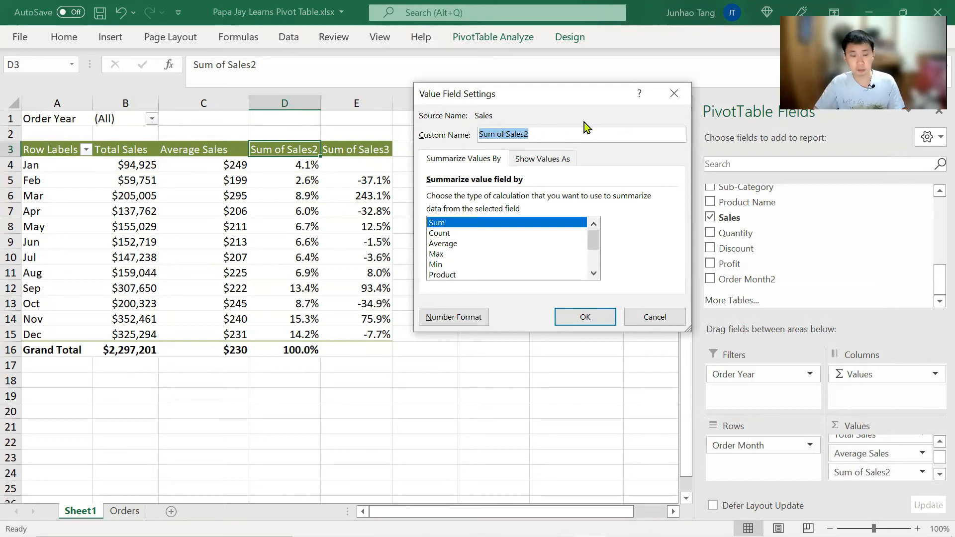
pyautogui.write('% of Total')
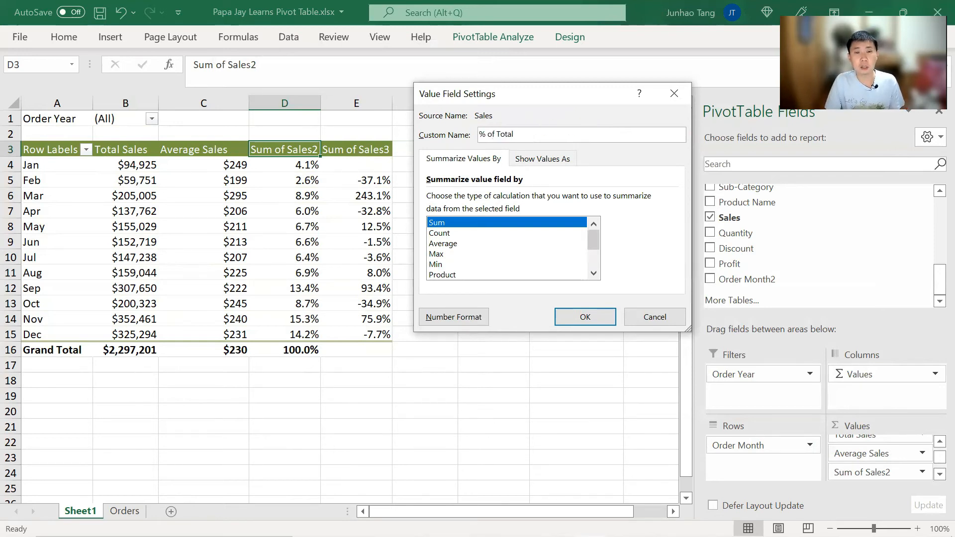
pyautogui.press('Return')
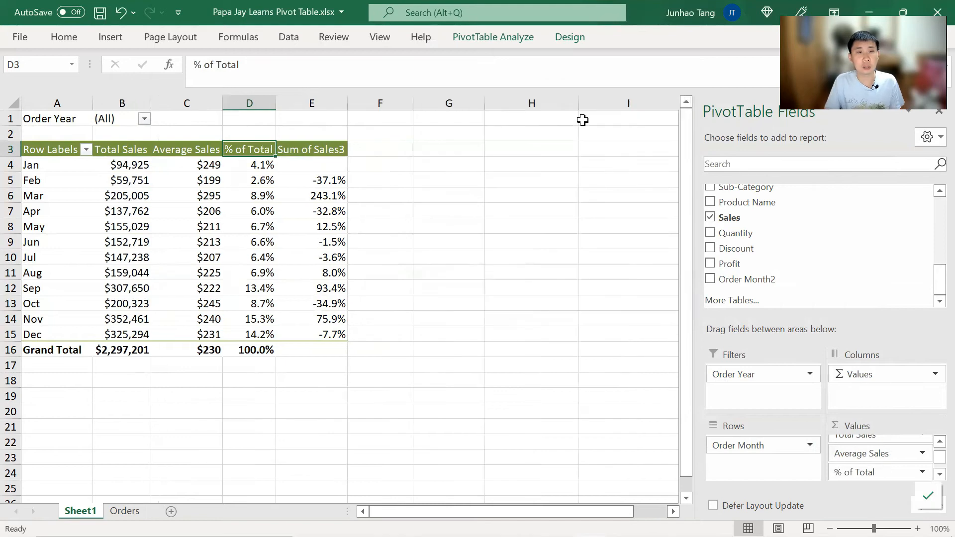
# Rename the Sum of Sales3 header in cell E3 to "% Difference From".
pyautogui.press('Right')
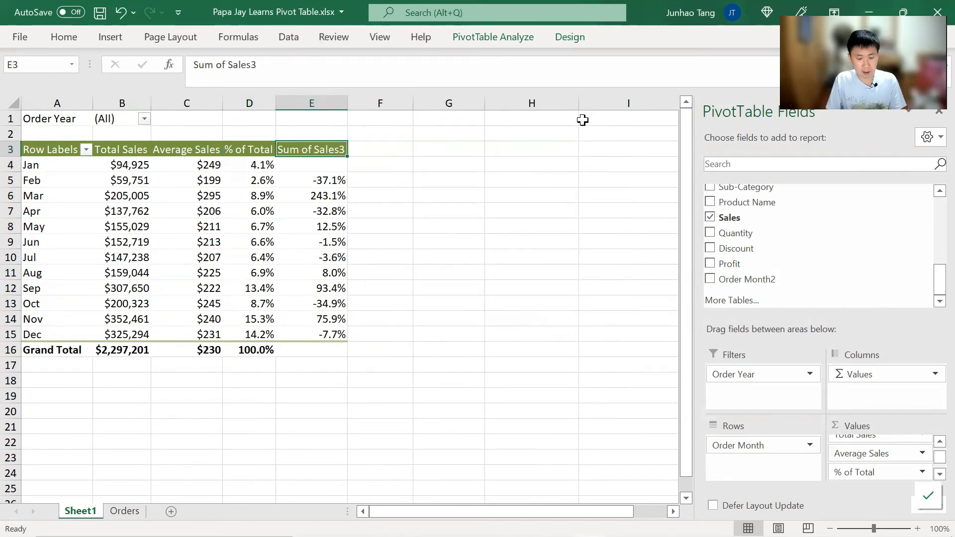
pyautogui.write('% DIff')
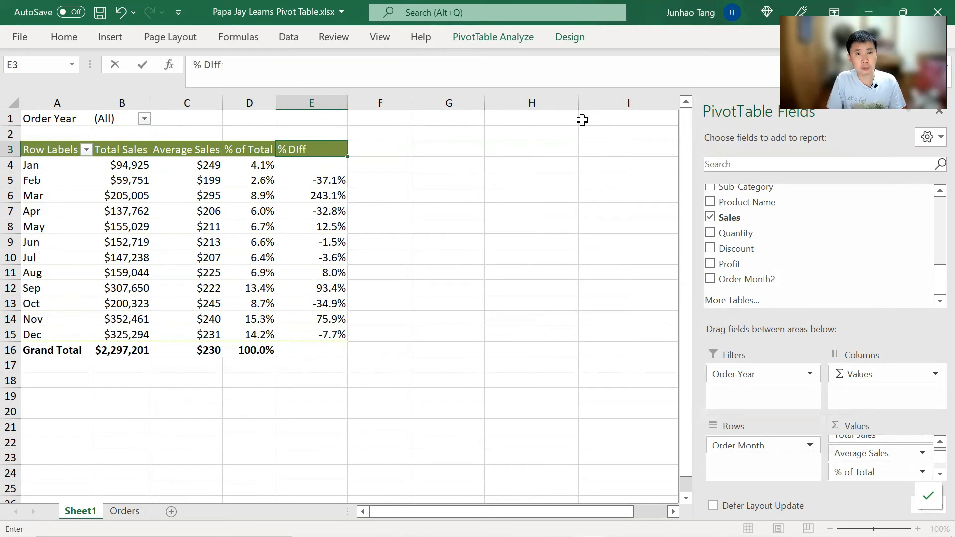
pyautogui.write('erence')
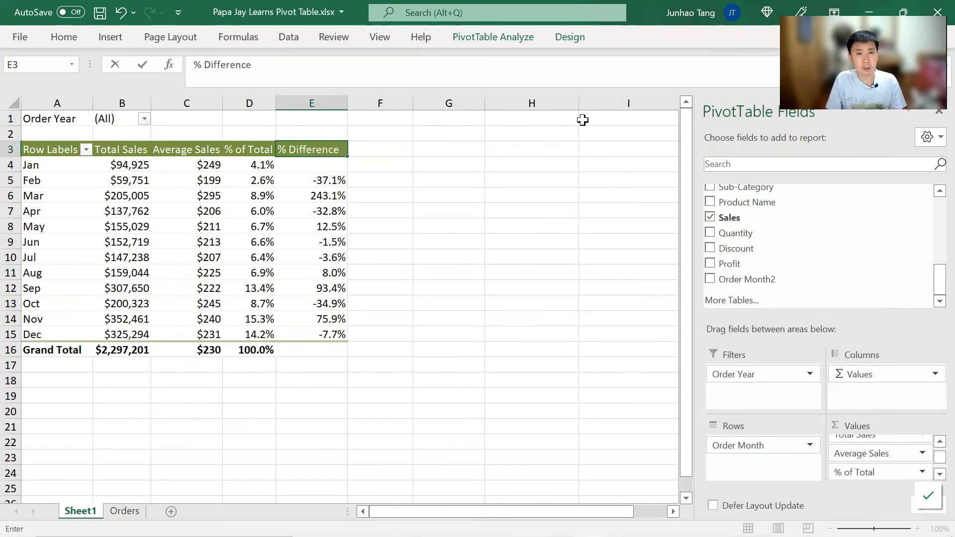
pyautogui.write(' From')
pyautogui.press('Return')
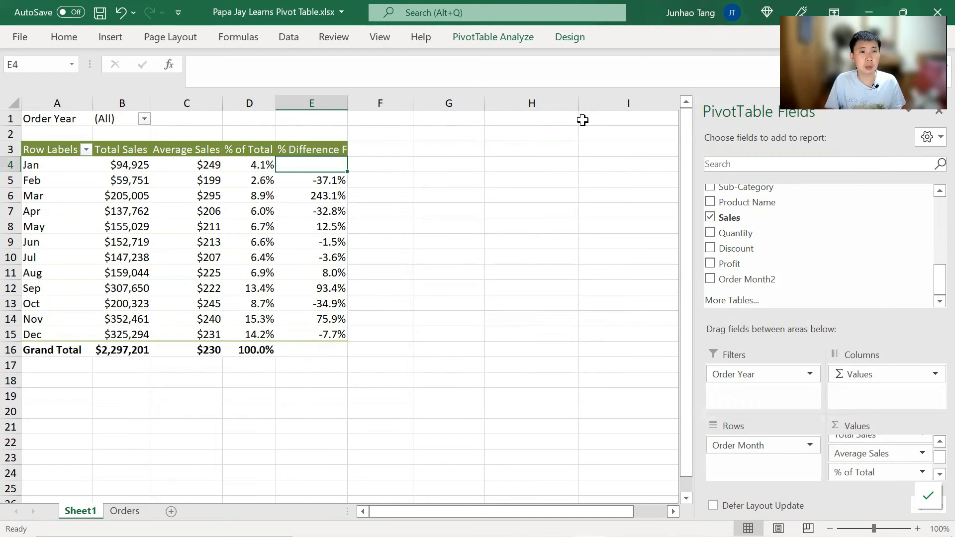
# AutoFit the width of column E so its full header fits.
pyautogui.hotkey('ctrl', 'space')
pyautogui.hotkey('alt', 'h')
pyautogui.press('o')
pyautogui.press('i')
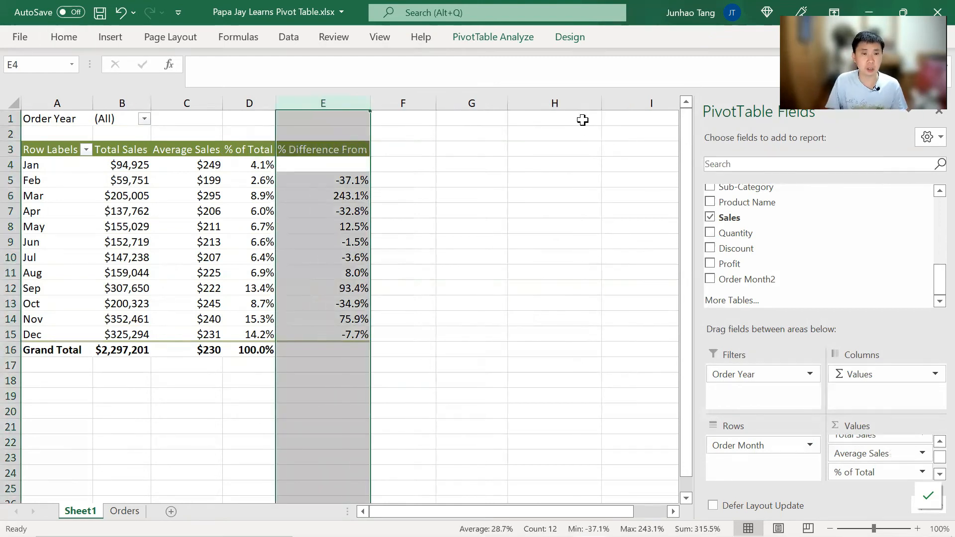
pyautogui.press('Left')
pyautogui.press('Up')
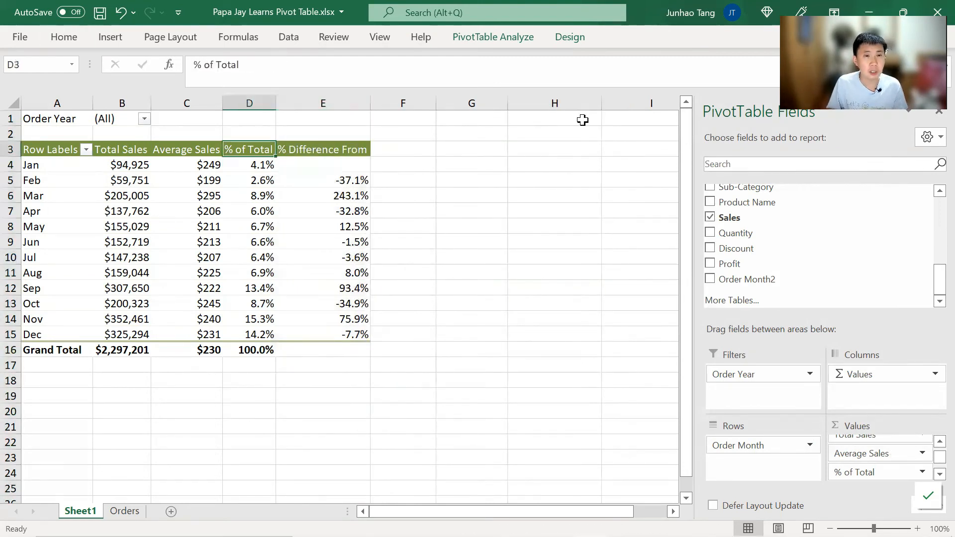
pyautogui.press('Right')
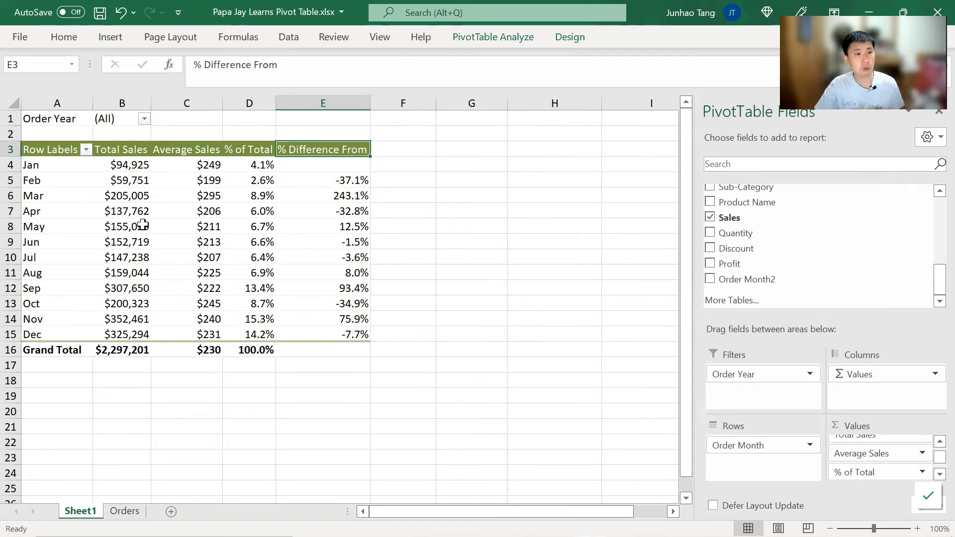
# Turn on filters for the header row of the data on the Orders sheet.
pyautogui.moveTo(138, 257)
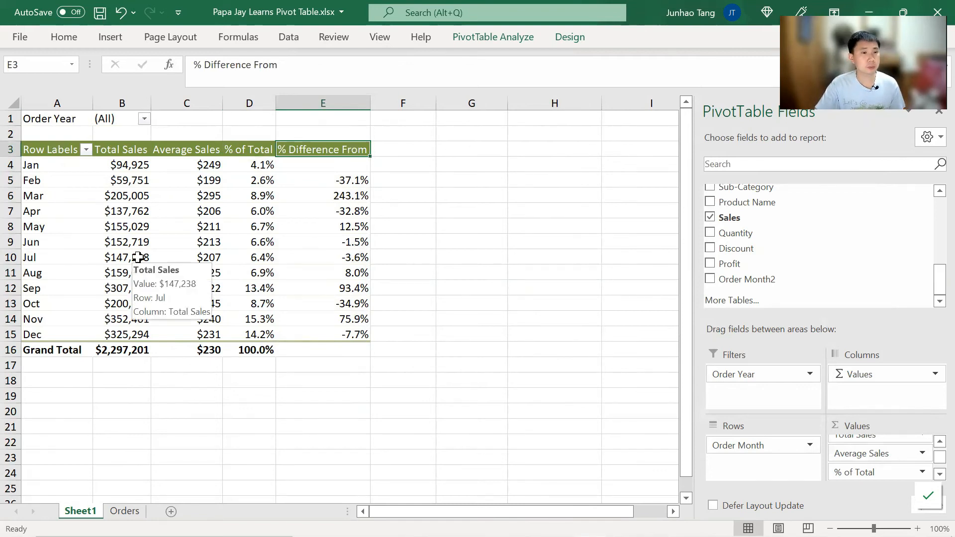
pyautogui.moveTo(124, 291)
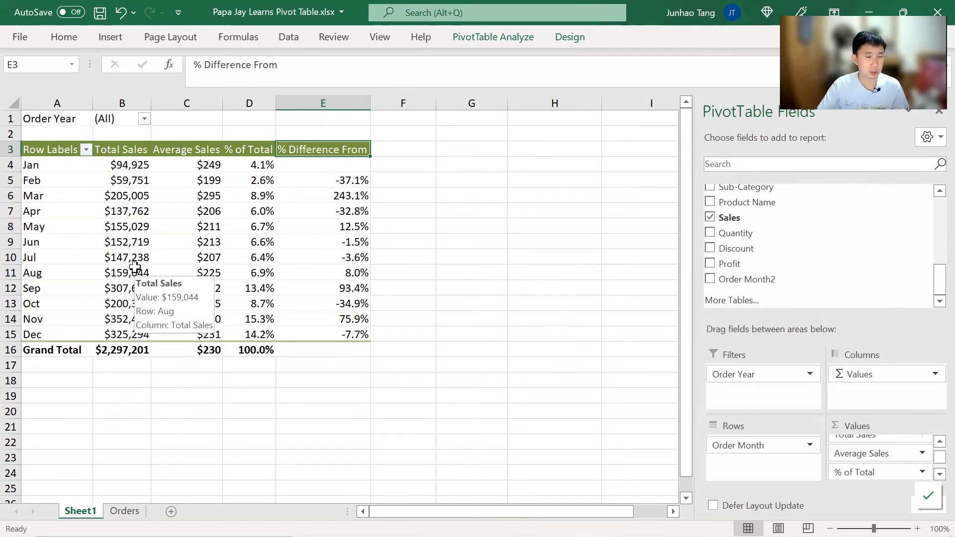
pyautogui.hotkey('ctrl', 'pagedown')
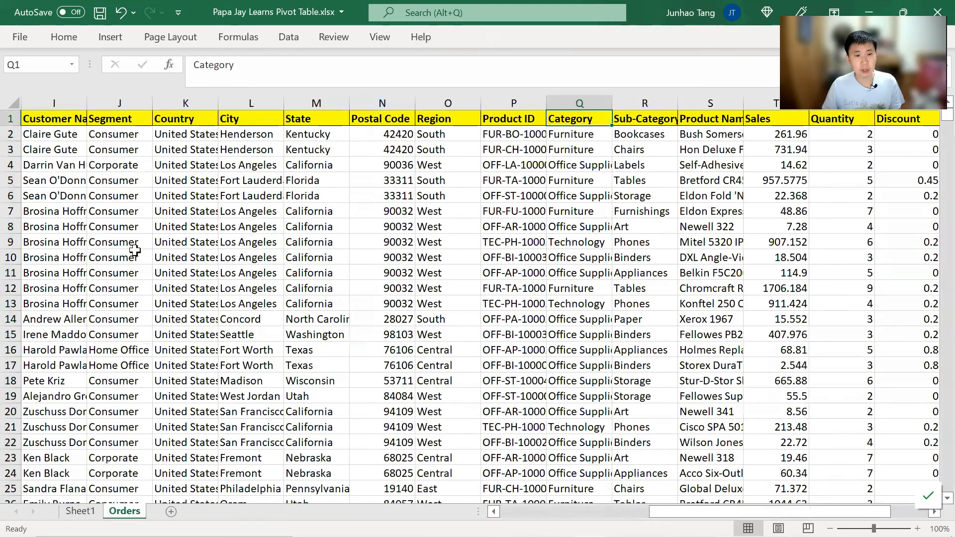
pyautogui.press('Left')
pyautogui.press('Left')
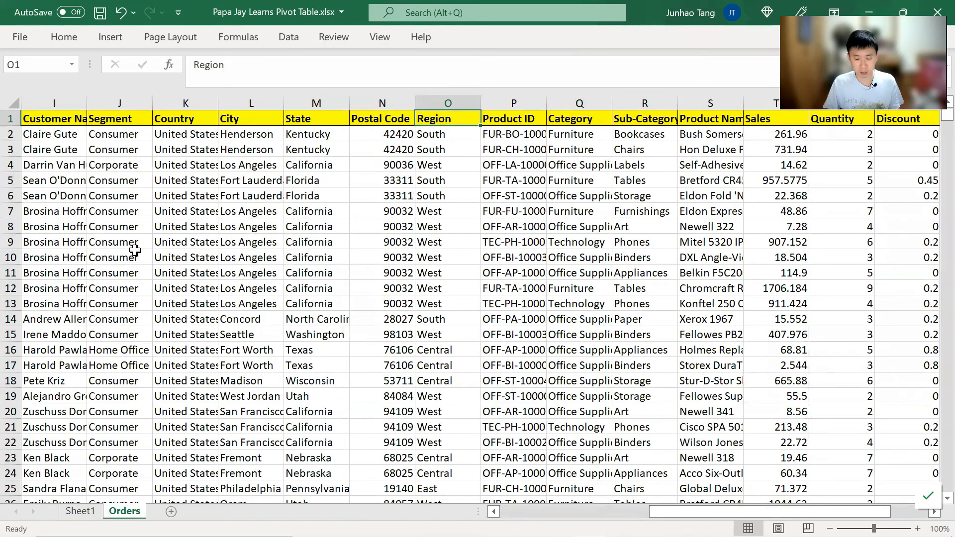
pyautogui.hotkey('ctrl', 'shift', 'l')
# Filter the Order Month column on the Orders sheet to show only Sep records.
pyautogui.press('Left')
pyautogui.press('Left')
pyautogui.press('Left')
pyautogui.press('Left')
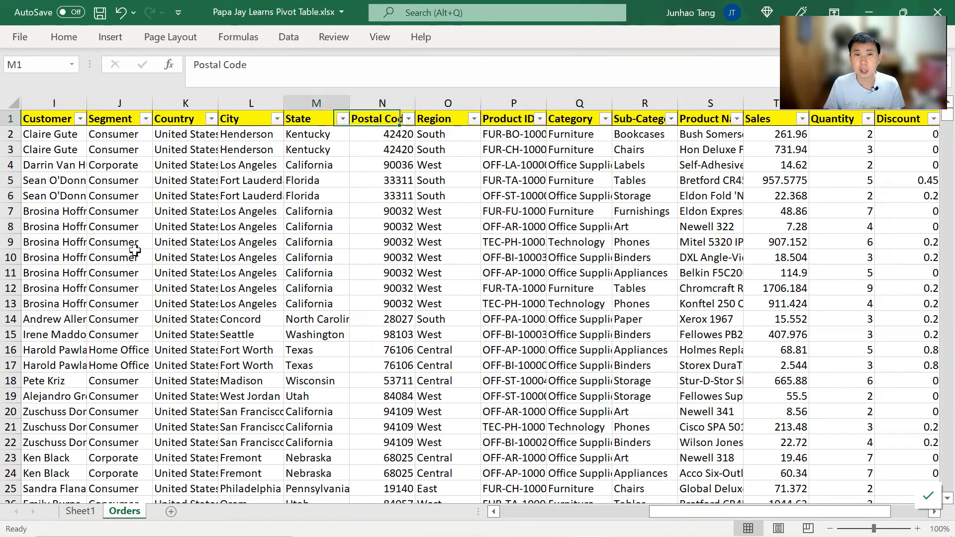
pyautogui.press('Left')
pyautogui.press('Left')
pyautogui.press('Left')
pyautogui.press('Left')
pyautogui.press('Left')
pyautogui.press('Left')
pyautogui.press('Left')
pyautogui.press('Left')
pyautogui.press('Left')
pyautogui.press('Left')
pyautogui.press('Right')
pyautogui.press('Right')
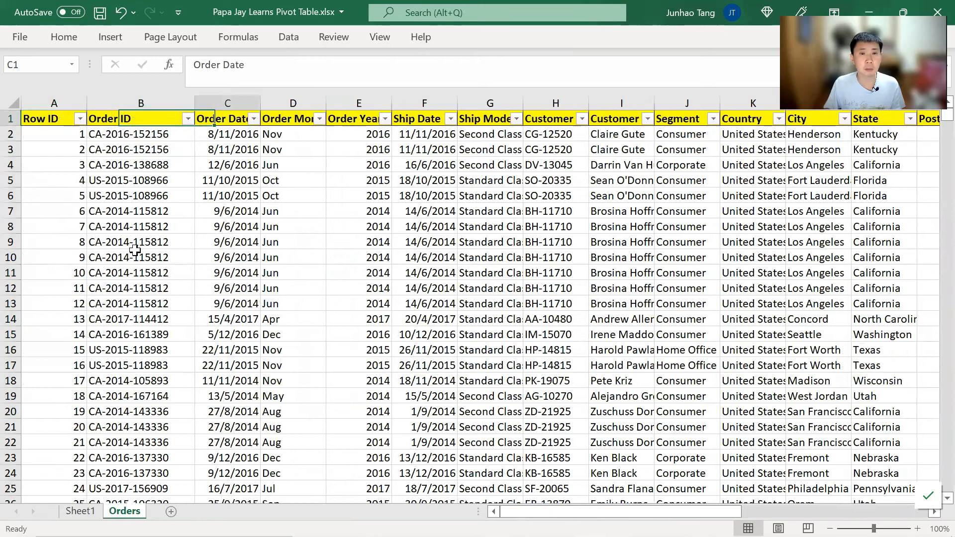
pyautogui.press('Right')
pyautogui.press('Down')
pyautogui.press('Up')
pyautogui.hotkey('alt', 'Down')
pyautogui.press('Down')
pyautogui.press('Down')
pyautogui.press('Down')
pyautogui.press('Down')
pyautogui.press('Down')
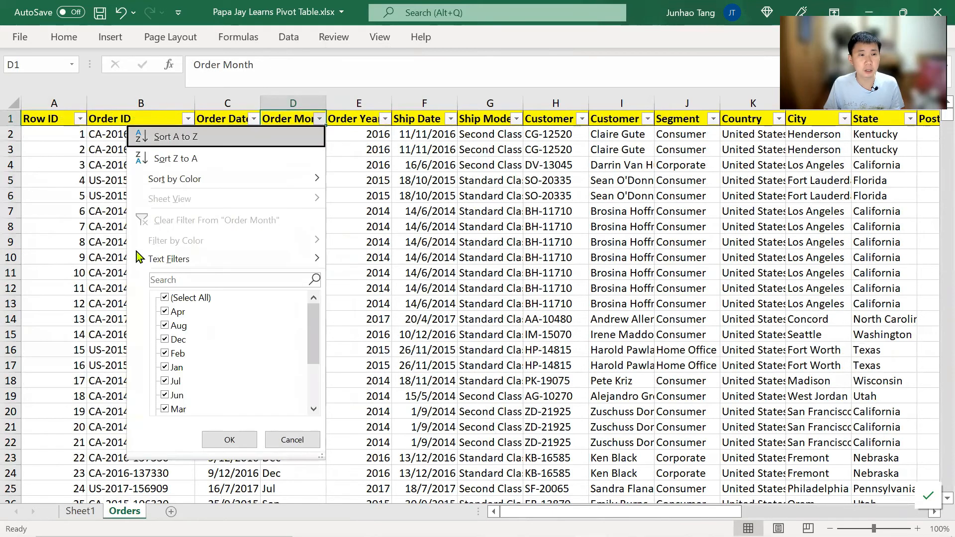
pyautogui.press('Down')
pyautogui.press('Down')
pyautogui.press('Down')
pyautogui.write('sep')
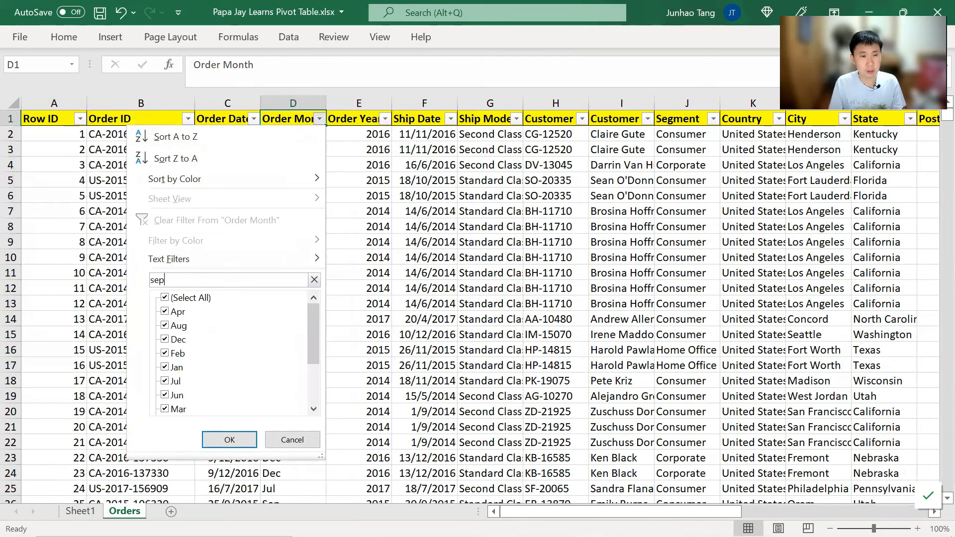
pyautogui.press('Return')
# Select all the filtered Sep cells in the Order Month column to check their count, and return to the column header.
pyautogui.press('Down')
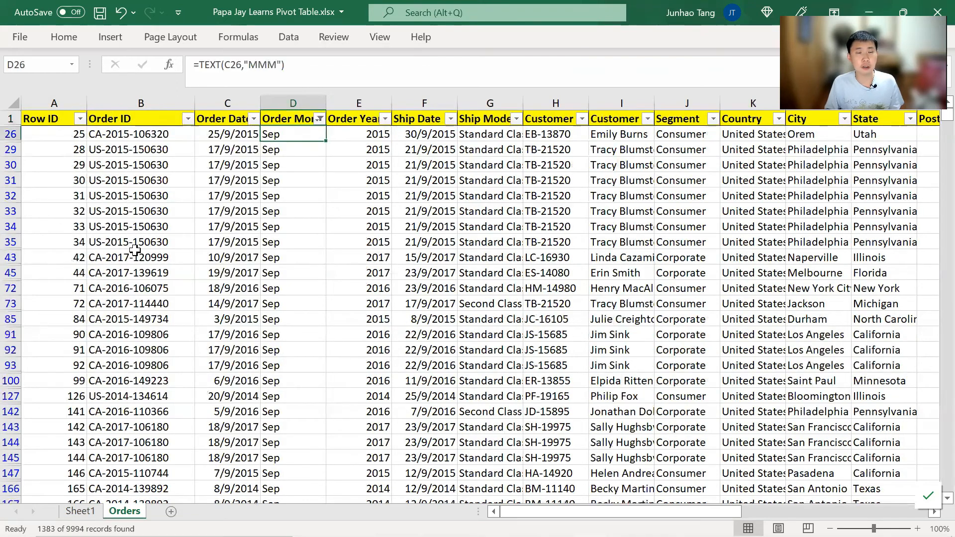
pyautogui.hotkey('ctrl', 'shift', 'Down')
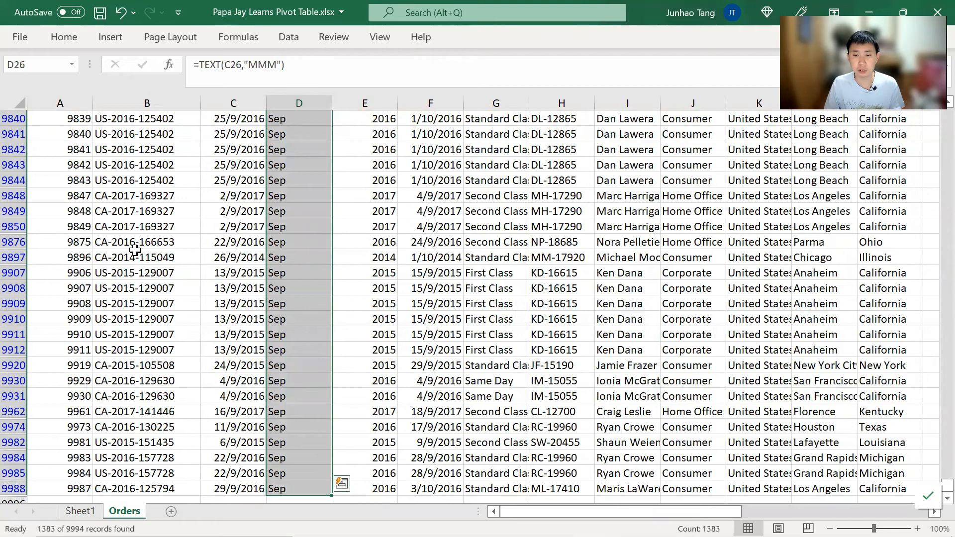
pyautogui.hotkey('ctrl', 'Up')
pyautogui.press('Down')
pyautogui.press('Up')
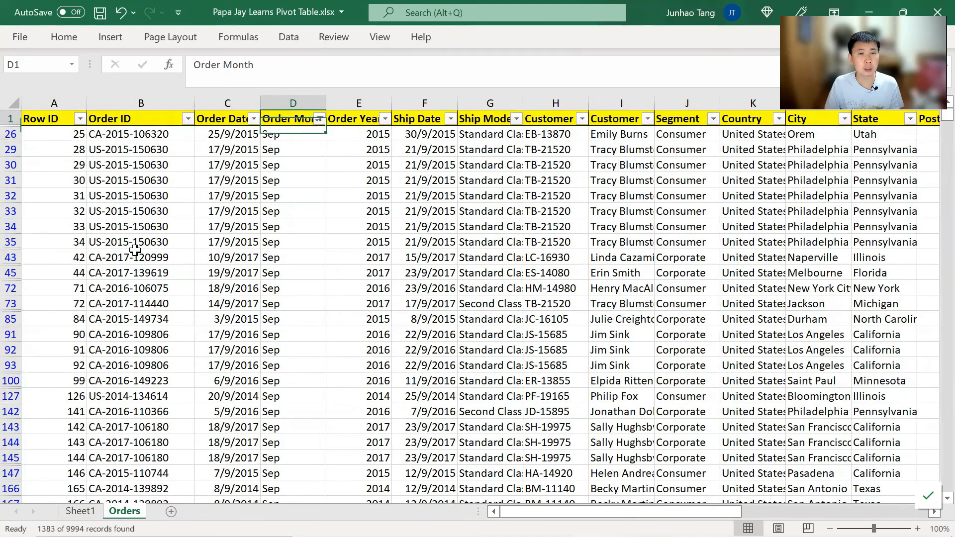
# Drill into the Sep Total Sales value in the PivotTable and select the extracted Order Month cells to check their count.
pyautogui.hotkey('ctrl', 'pageup')
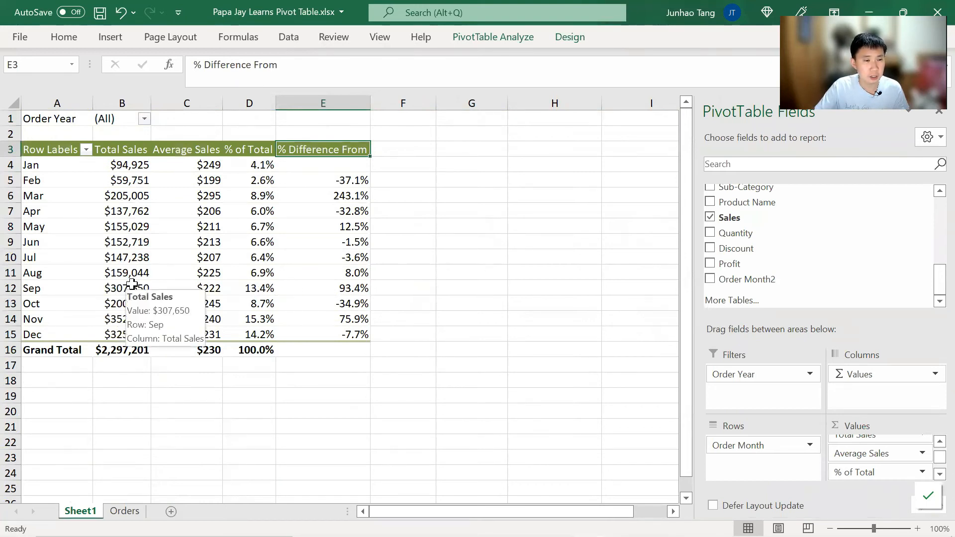
pyautogui.doubleClick(132, 284)
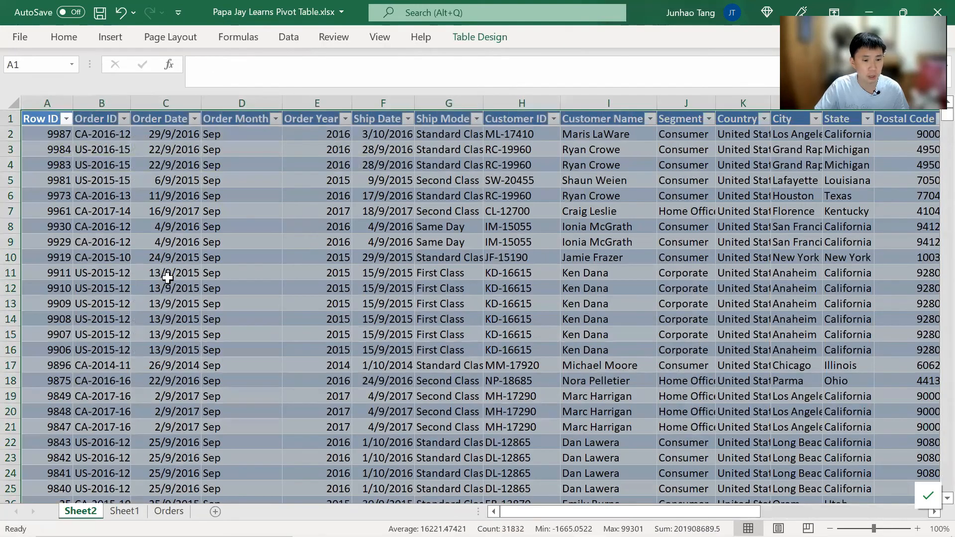
pyautogui.click(264, 151)
pyautogui.press('Up')
pyautogui.hotkey('ctrl', 'shift', 'Down')
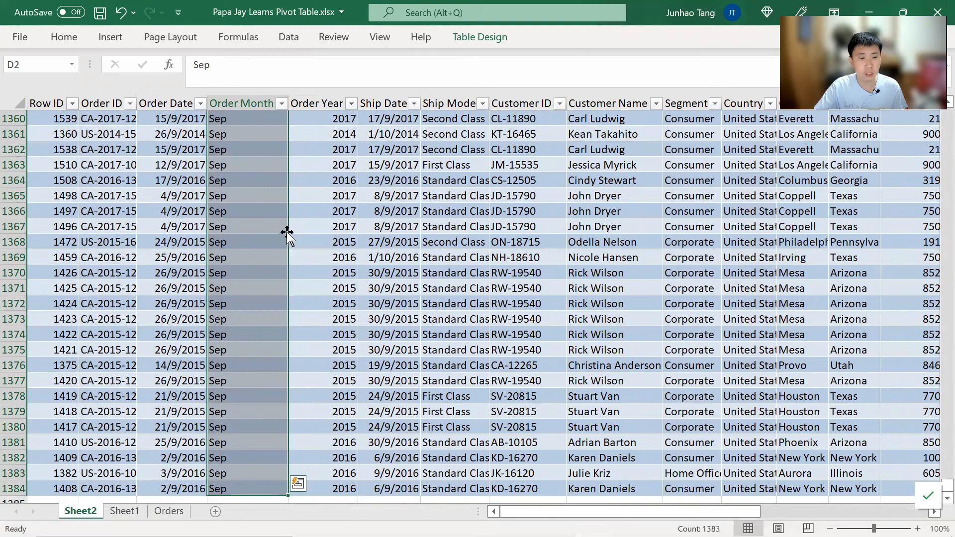
pyautogui.hotkey('ctrl', 'Up')
pyautogui.press('Down')
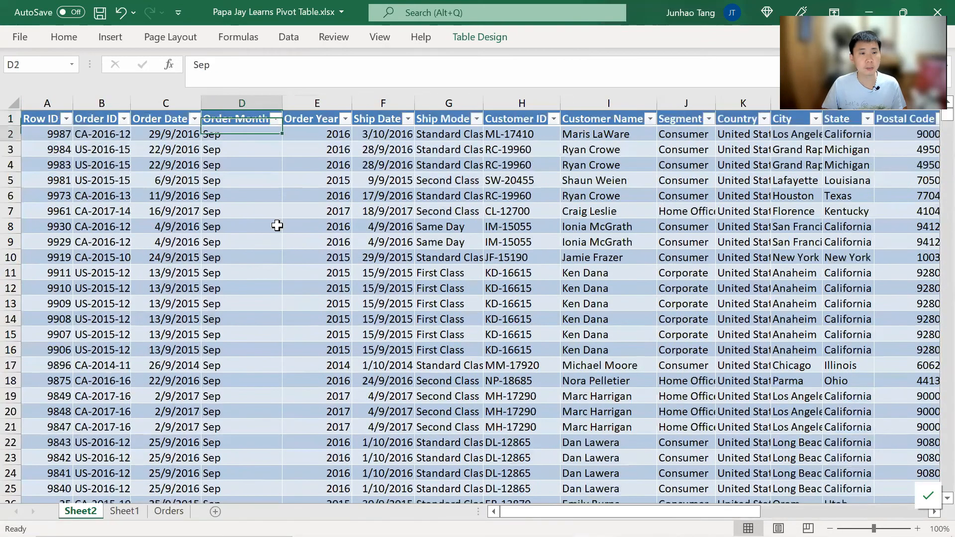
# Return to the PivotTable and drill into the Oct Average Sales value to extract its source records.
pyautogui.hotkey('ctrl', 'pagedown')
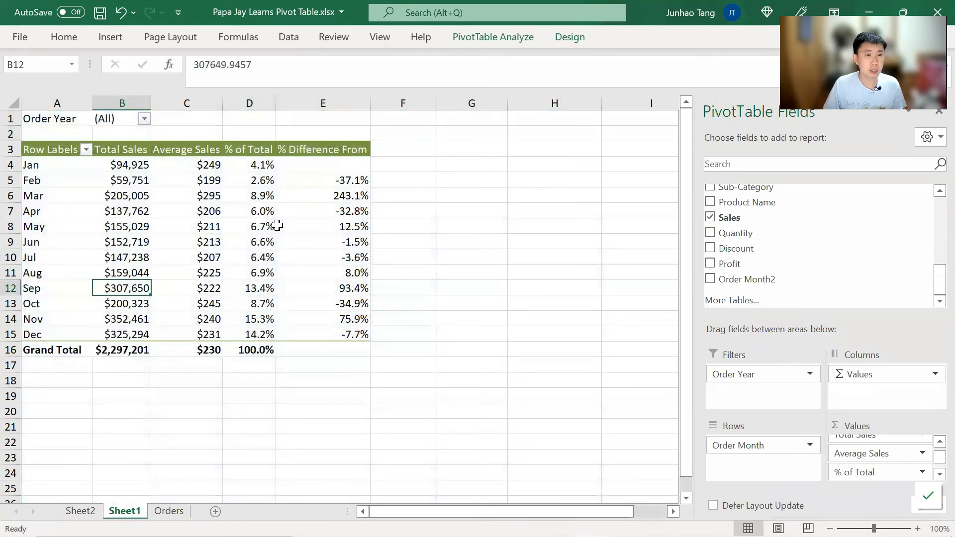
pyautogui.press('Down')
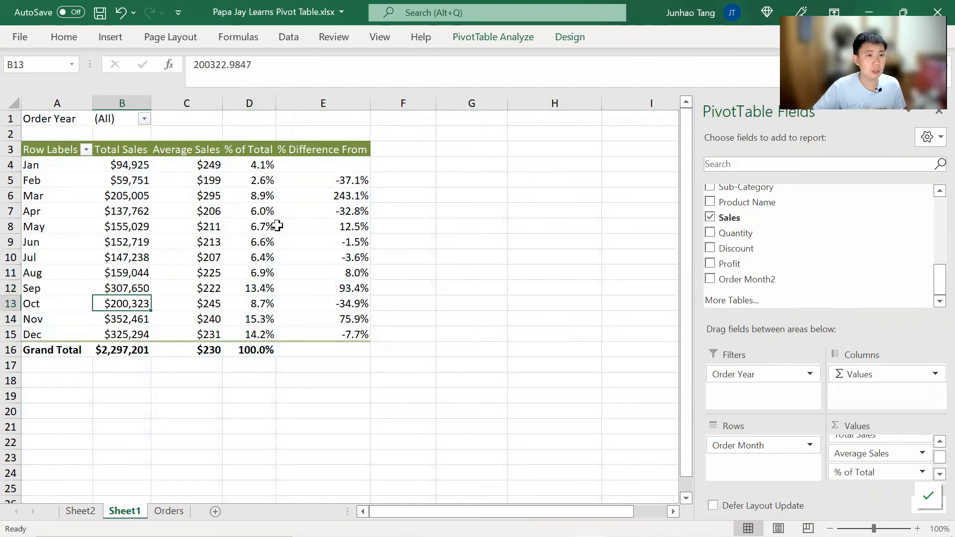
pyautogui.doubleClick(202, 303)
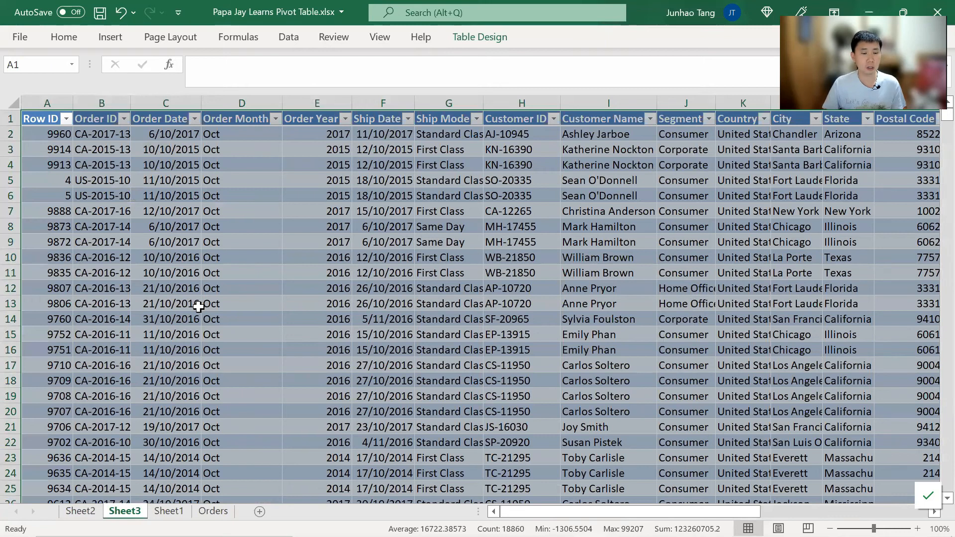
# Rename the sheet that holds the PivotTable as "Pivot Table".
pyautogui.hotkey('ctrl', 'pagedown')
pyautogui.press('alt')
pyautogui.write('hor')
pyautogui.write('Pivot Table')
pyautogui.press('Return')
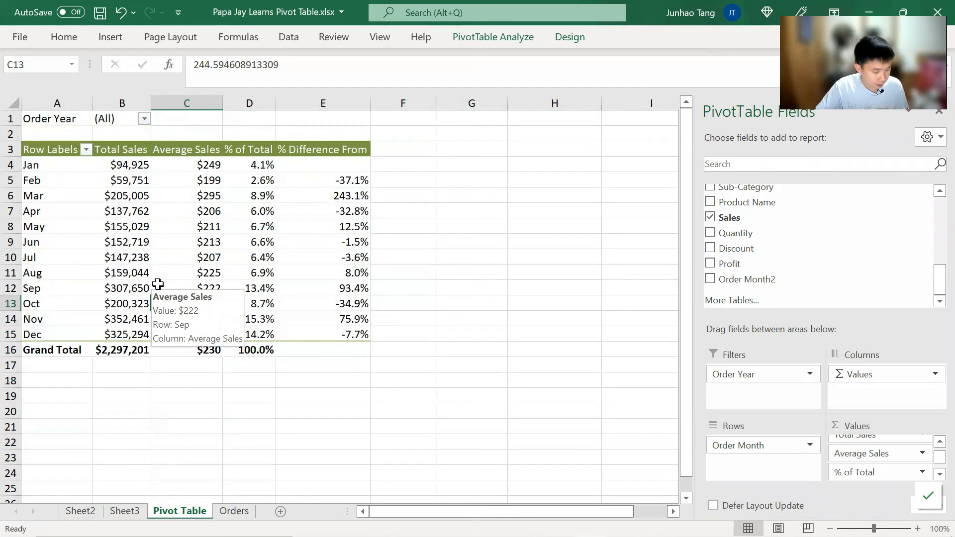
# Insert a Clustered Column PivotChart from the PivotTable and move it toward the right of the table.
pyautogui.click(158, 284)
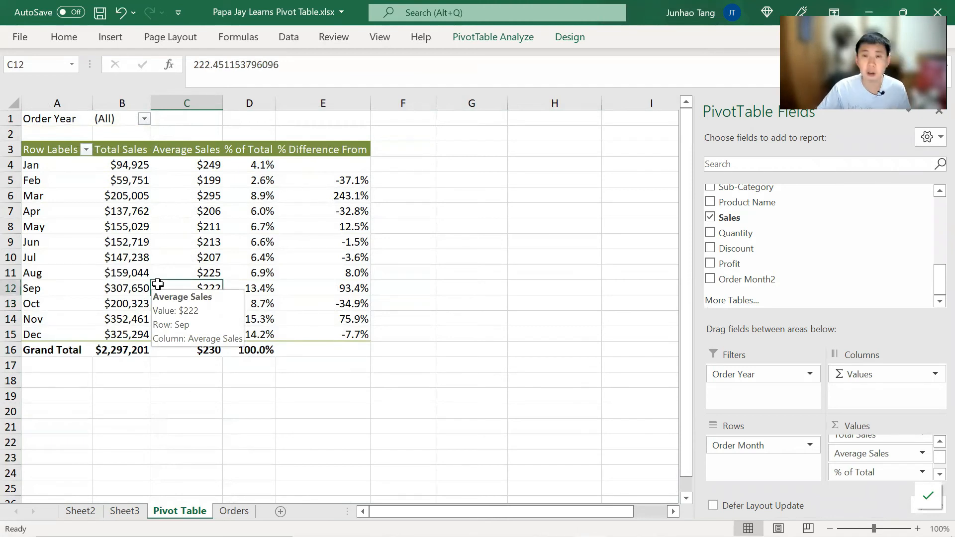
pyautogui.click(504, 35)
pyautogui.click(327, 239)
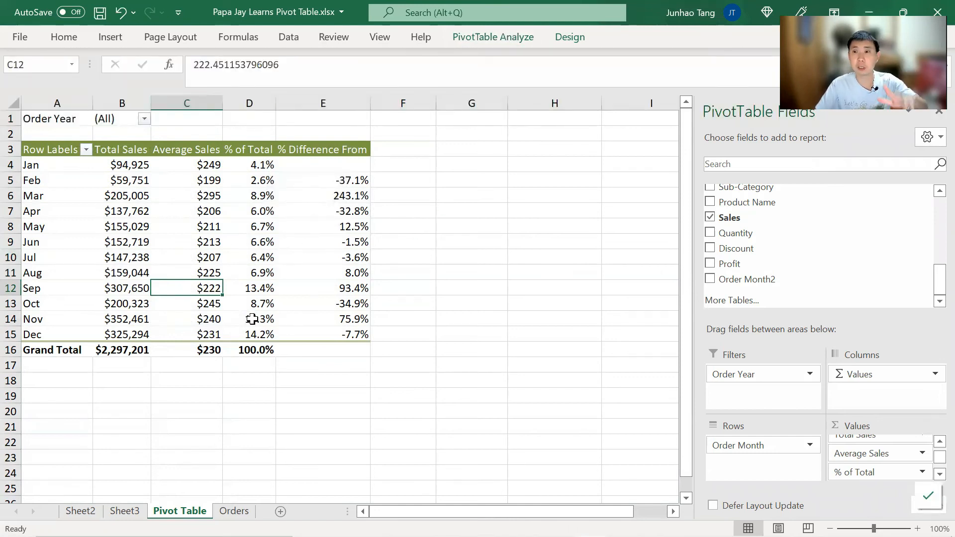
pyautogui.click(514, 38)
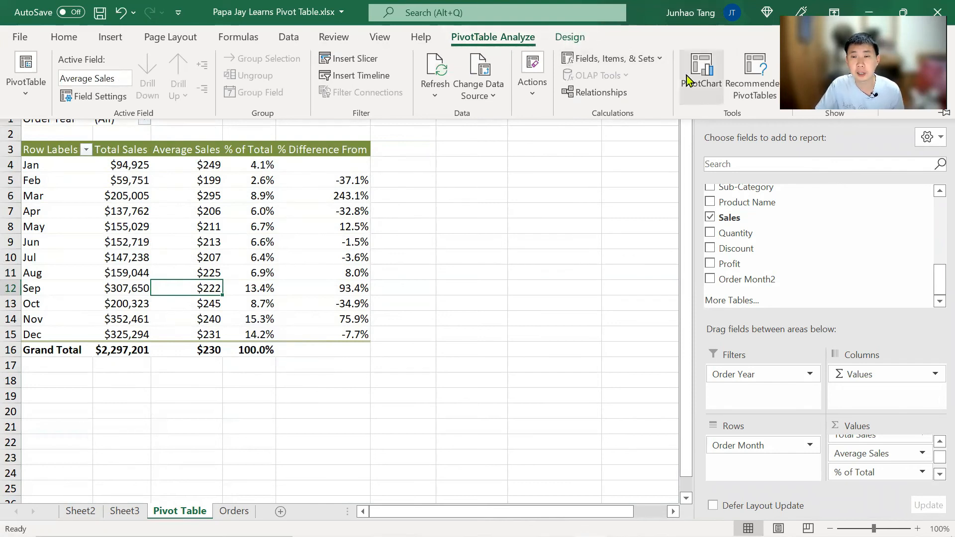
pyautogui.click(699, 67)
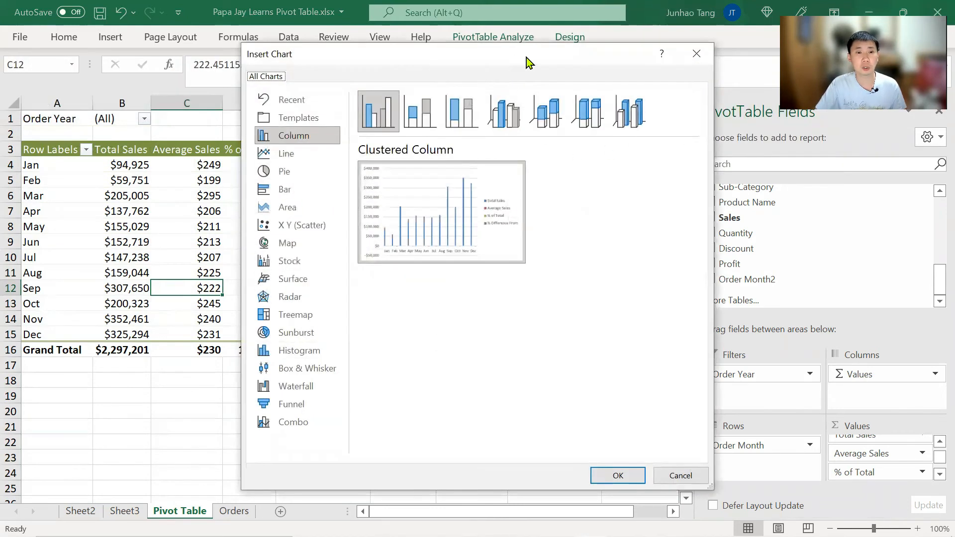
pyautogui.moveTo(526, 58); pyautogui.dragTo(611, 51)
pyautogui.click(714, 468)
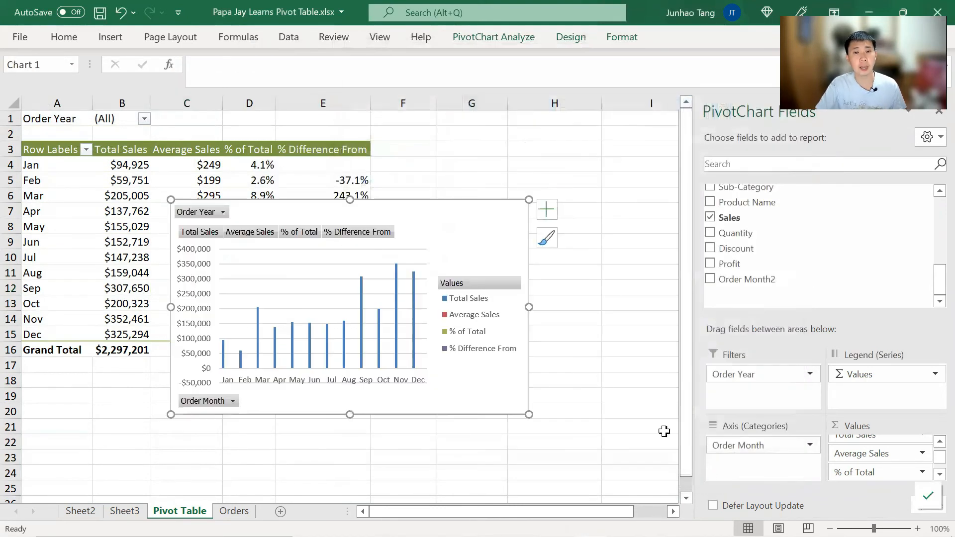
pyautogui.moveTo(368, 199)
pyautogui.mouseDown()
pyautogui.moveTo(494, 183)
pyautogui.moveTo(483, 220)
pyautogui.mouseUp()
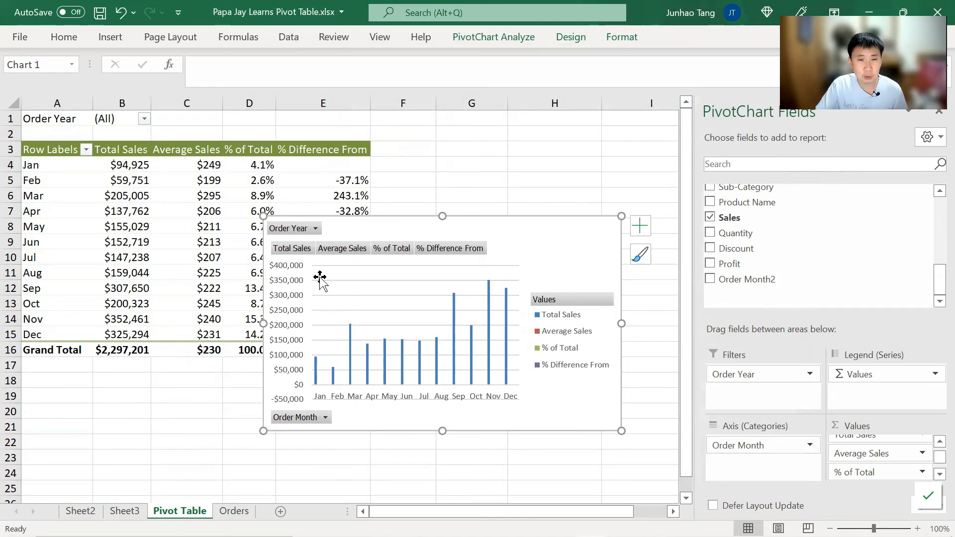
# Examine the PivotChart's Order Year filter, its value field buttons and the Total Sales legend entry.
pyautogui.click(312, 229)
pyautogui.click(501, 231)
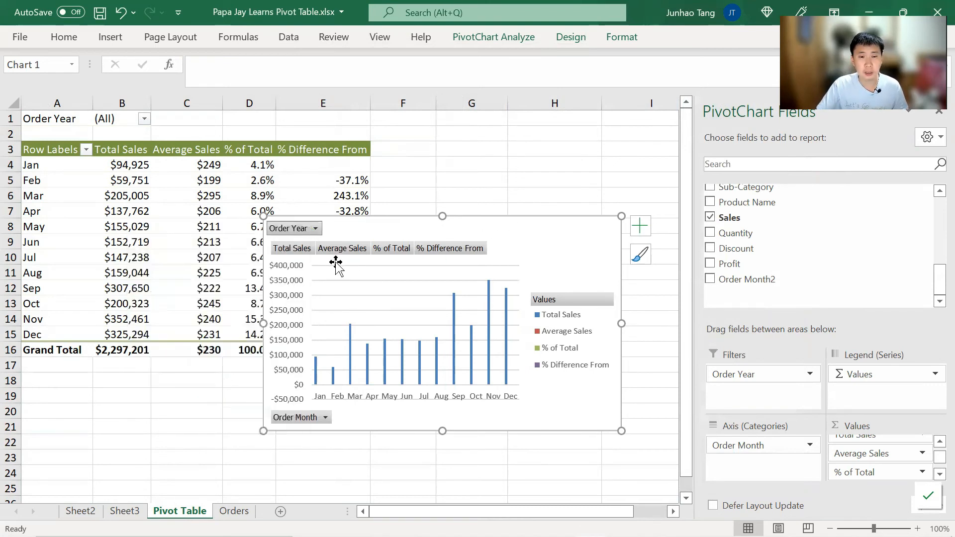
pyautogui.click(352, 248)
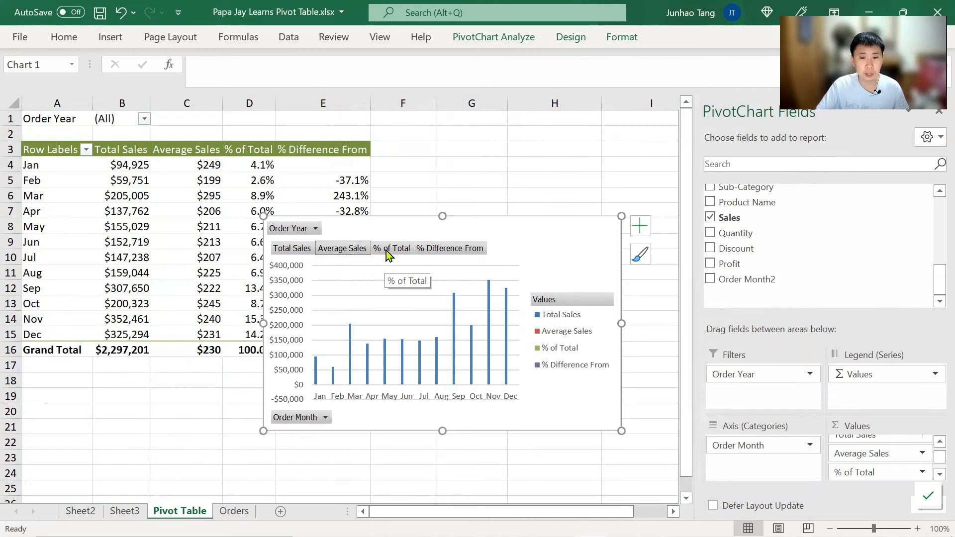
pyautogui.click(401, 250)
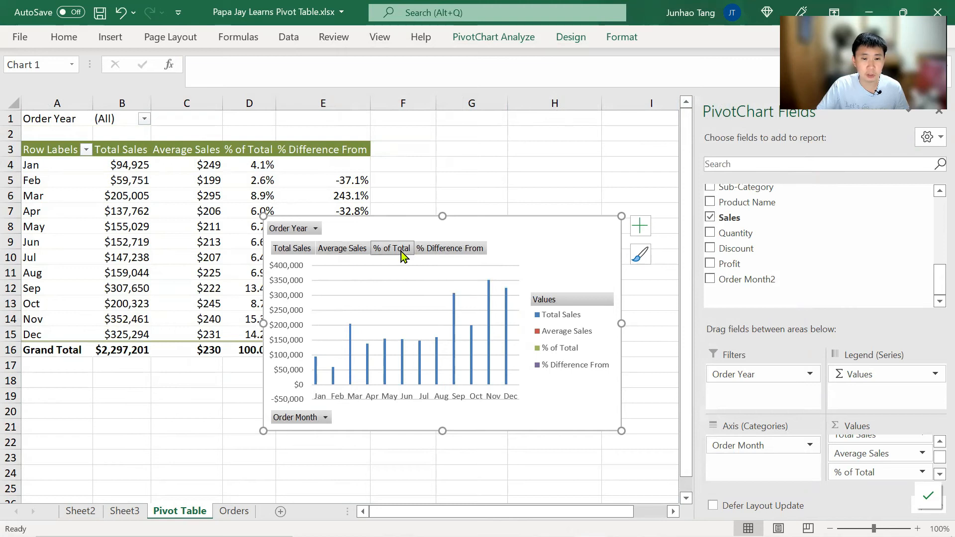
pyautogui.click(455, 252)
pyautogui.click(349, 250)
pyautogui.click(303, 249)
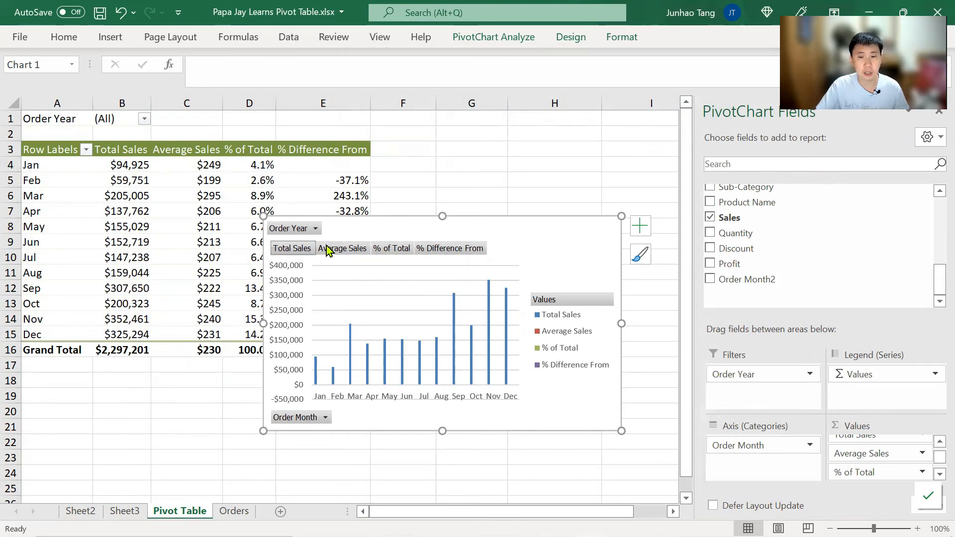
pyautogui.click(571, 318)
pyautogui.click(572, 314)
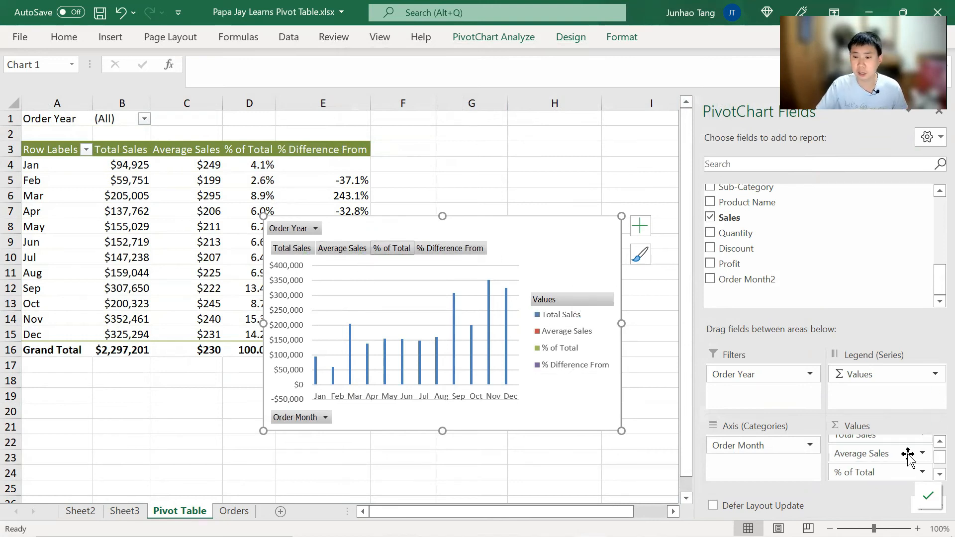
# Remove Average Sales, % of Total and % Difference From from the PivotChart's values, and move the chart up beside the table.
pyautogui.scroll(1, 886, 457)
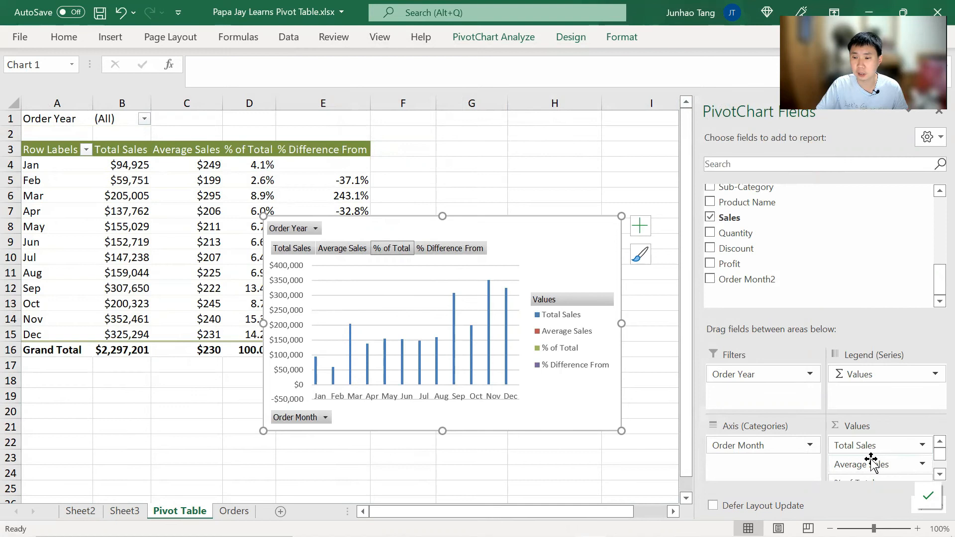
pyautogui.click(870, 463)
pyautogui.moveTo(853, 461); pyautogui.dragTo(674, 352)
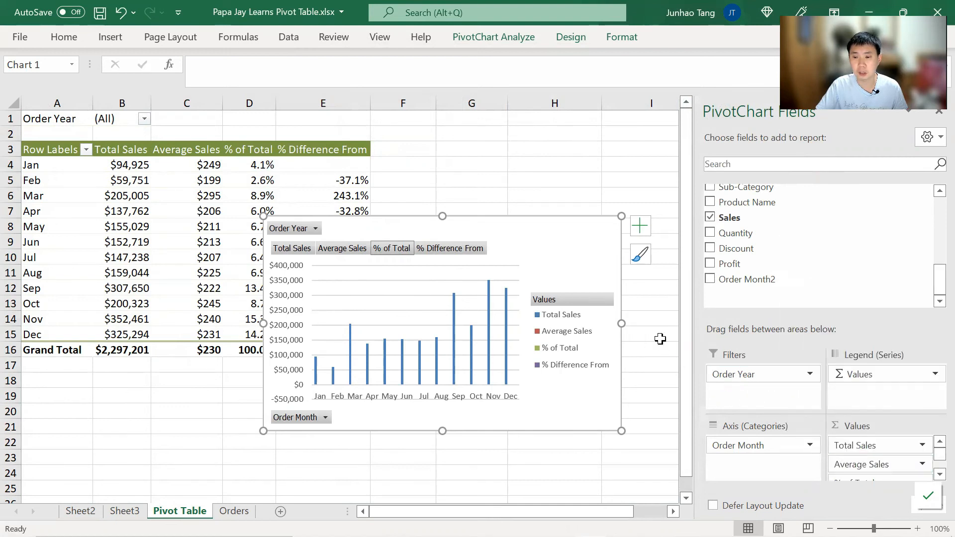
pyautogui.moveTo(851, 464); pyautogui.dragTo(687, 394)
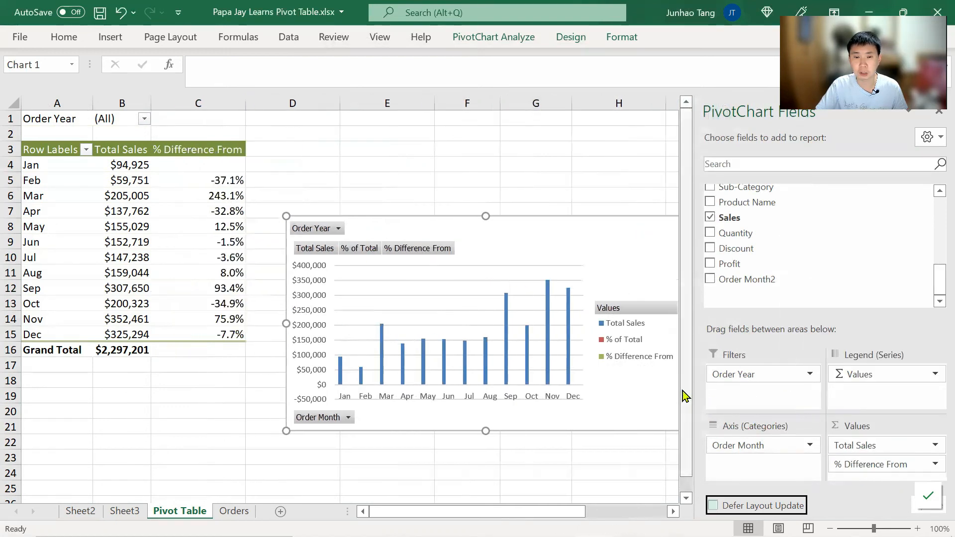
pyautogui.moveTo(878, 466); pyautogui.dragTo(625, 465)
pyautogui.moveTo(599, 244)
pyautogui.mouseDown()
pyautogui.moveTo(557, 217)
pyautogui.moveTo(545, 196)
pyautogui.moveTo(584, 185)
pyautogui.mouseUp()
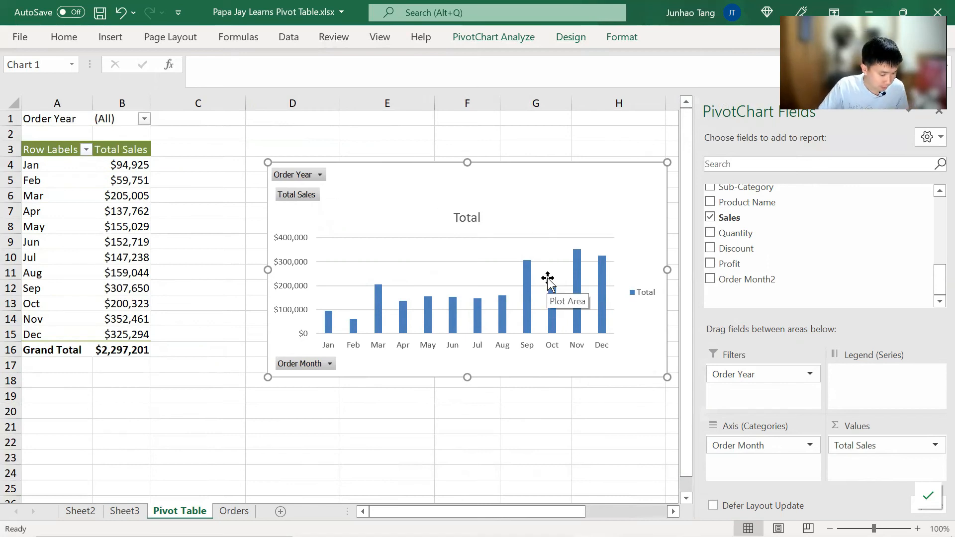
pyautogui.moveTo(579, 259)
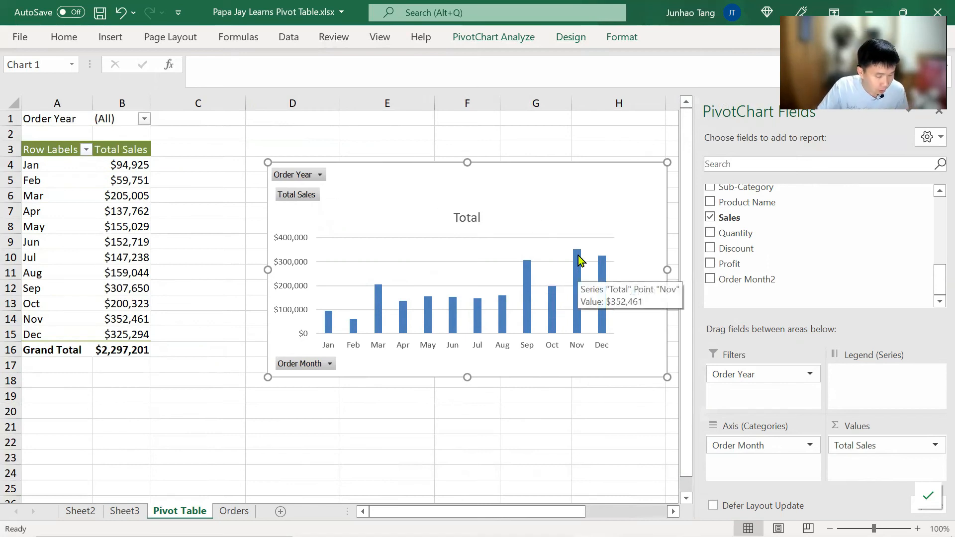
# Move Order Year from the filters to the chart axis above Order Month, comparing the layout with the two fields swapped.
pyautogui.scroll(5, 732, 259)
pyautogui.scroll(1, 738, 269)
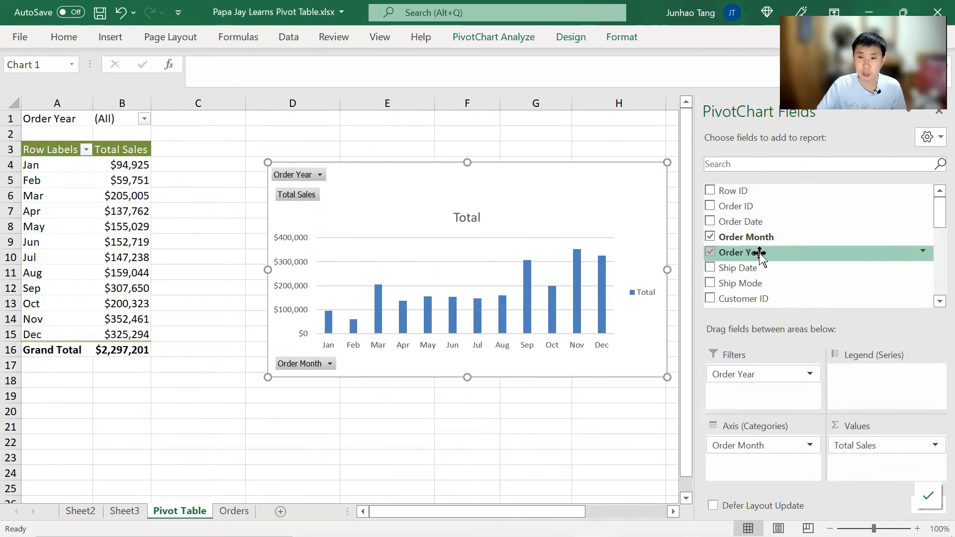
pyautogui.moveTo(744, 251); pyautogui.dragTo(761, 224)
pyautogui.moveTo(730, 445); pyautogui.dragTo(785, 319)
pyautogui.moveTo(786, 325); pyautogui.dragTo(753, 439)
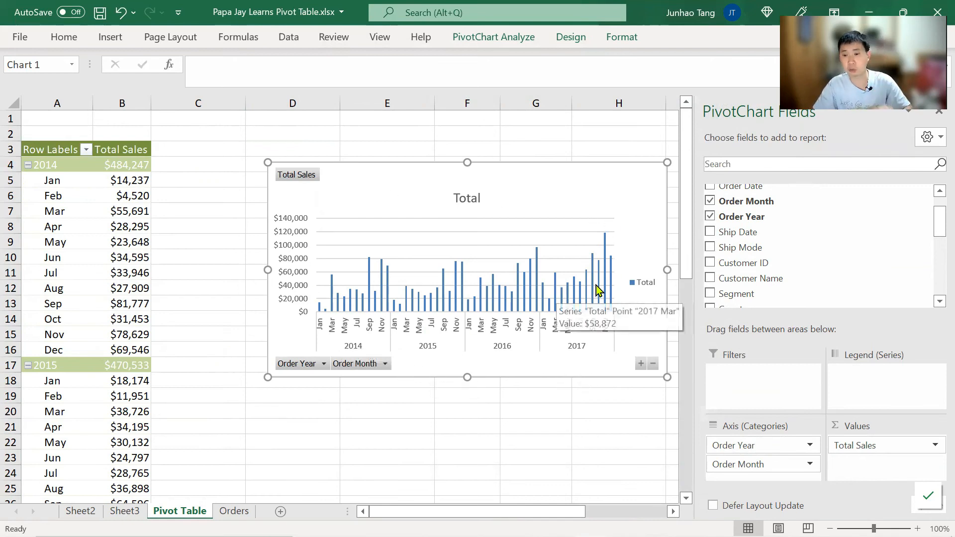
pyautogui.moveTo(795, 465); pyautogui.dragTo(749, 450)
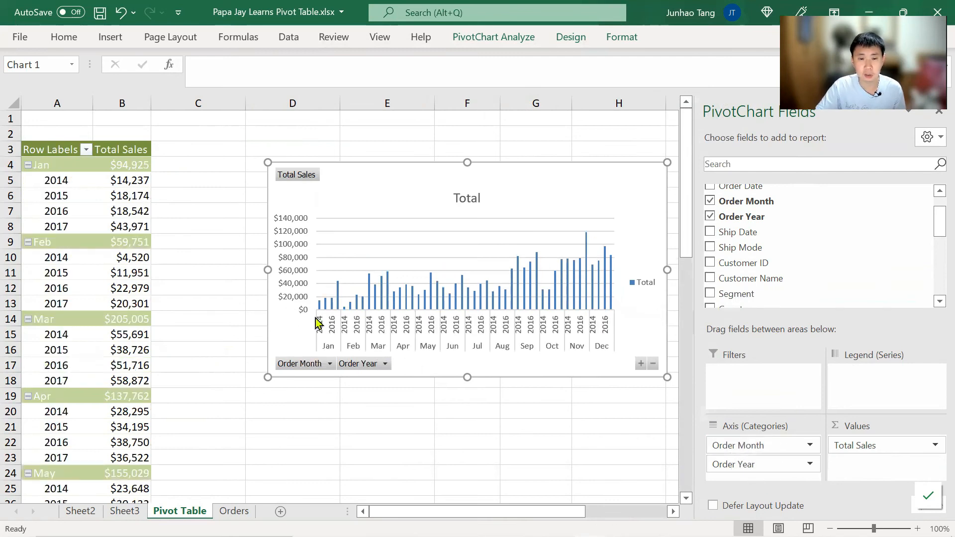
pyautogui.moveTo(737, 464); pyautogui.dragTo(734, 440)
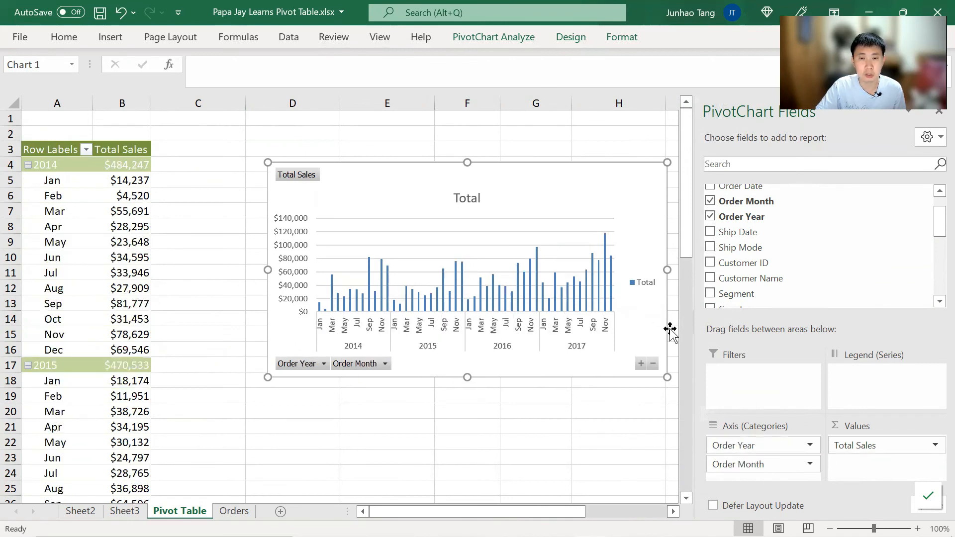
# Remove Order Year from the PivotChart's axis, keeping Order Month as the only category field.
pyautogui.moveTo(736, 444); pyautogui.dragTo(630, 422)
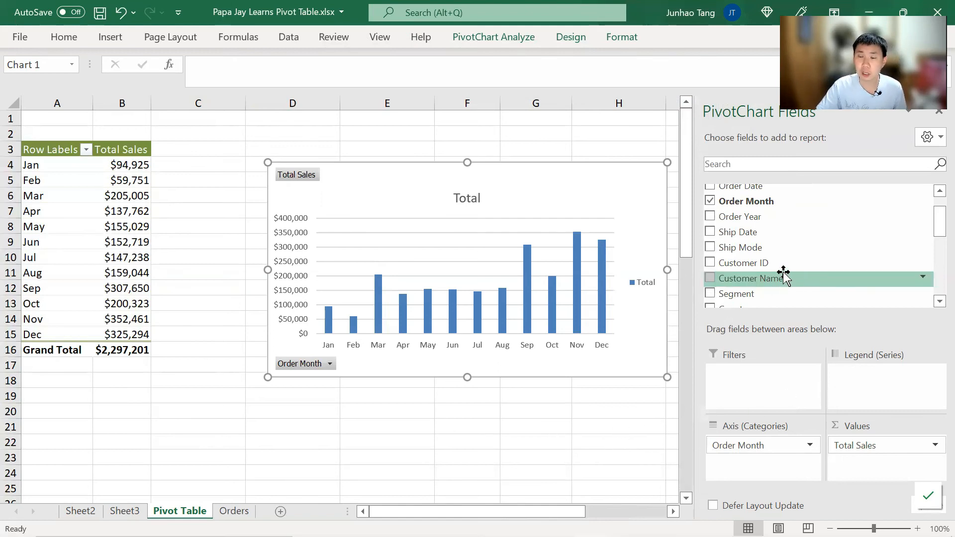
# Try Category above Order Month on the PivotChart's axis, and take it off again.
pyautogui.scroll(1, 784, 273)
pyautogui.scroll(-3, 784, 273)
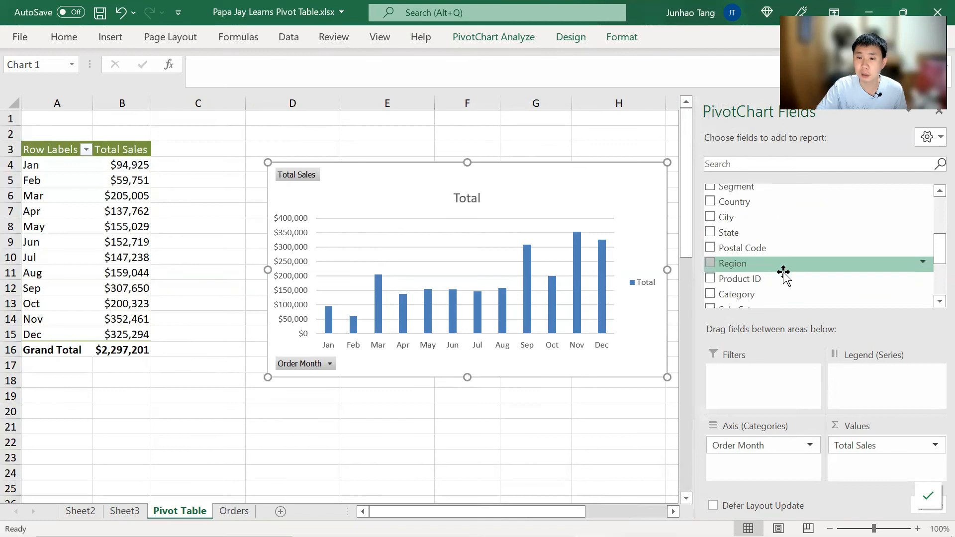
pyautogui.scroll(-2, 784, 272)
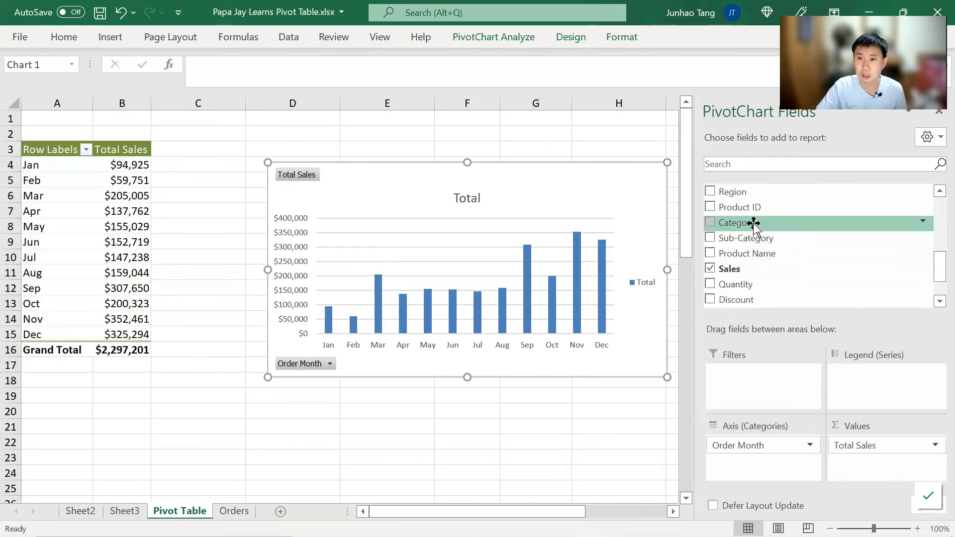
pyautogui.moveTo(737, 223); pyautogui.dragTo(763, 447)
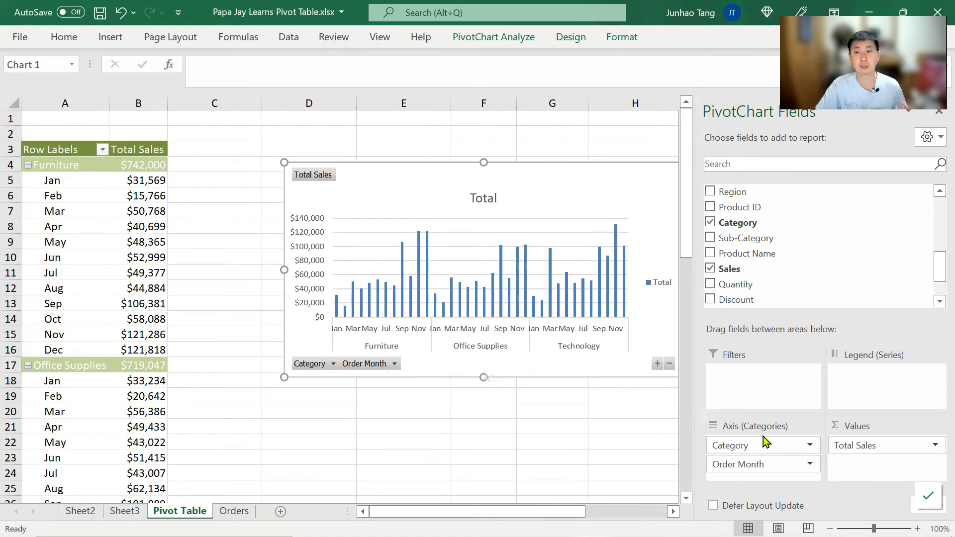
pyautogui.moveTo(762, 444); pyautogui.dragTo(617, 463)
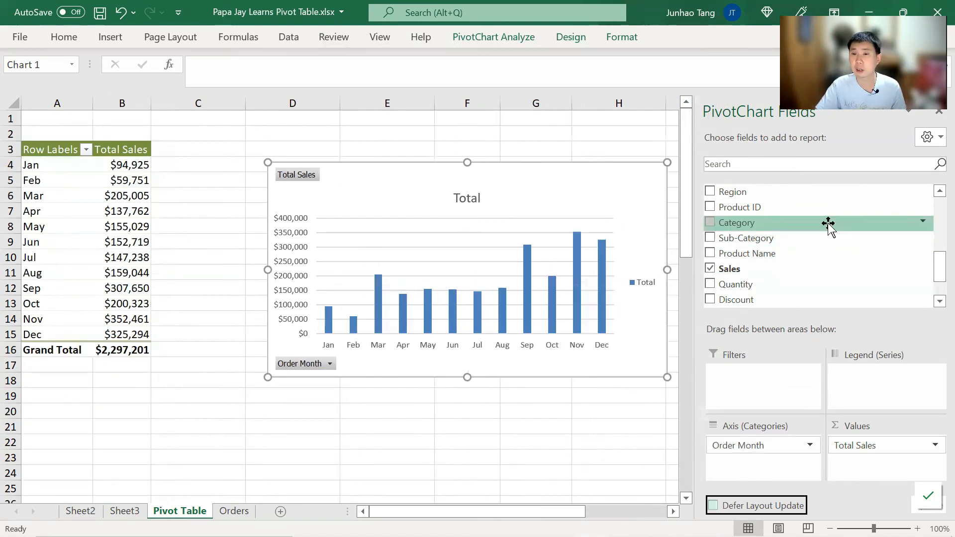
# Try Region above Order Month on the PivotChart's axis, and remove it from the layout again.
pyautogui.scroll(1, 828, 229)
pyautogui.moveTo(751, 228); pyautogui.dragTo(779, 442)
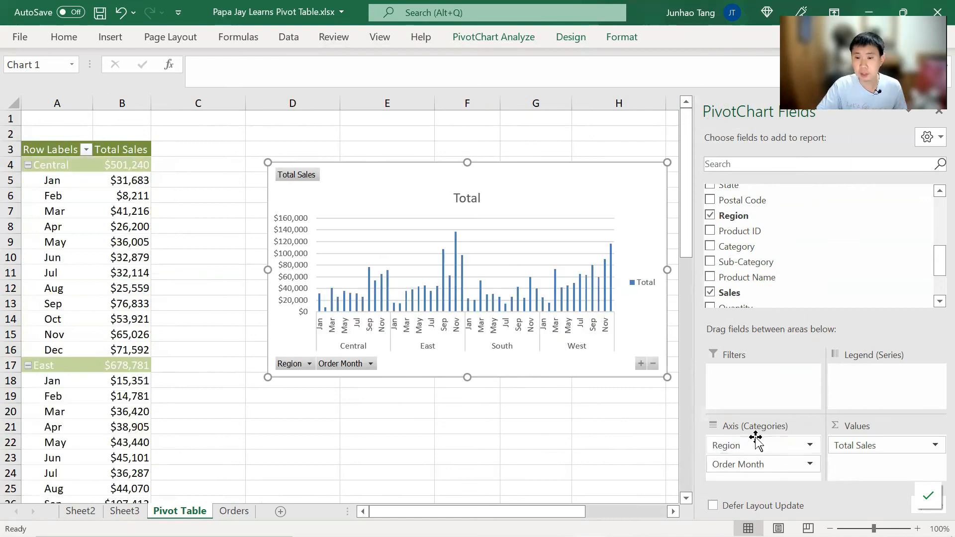
pyautogui.moveTo(650, 423); pyautogui.dragTo(632, 398)
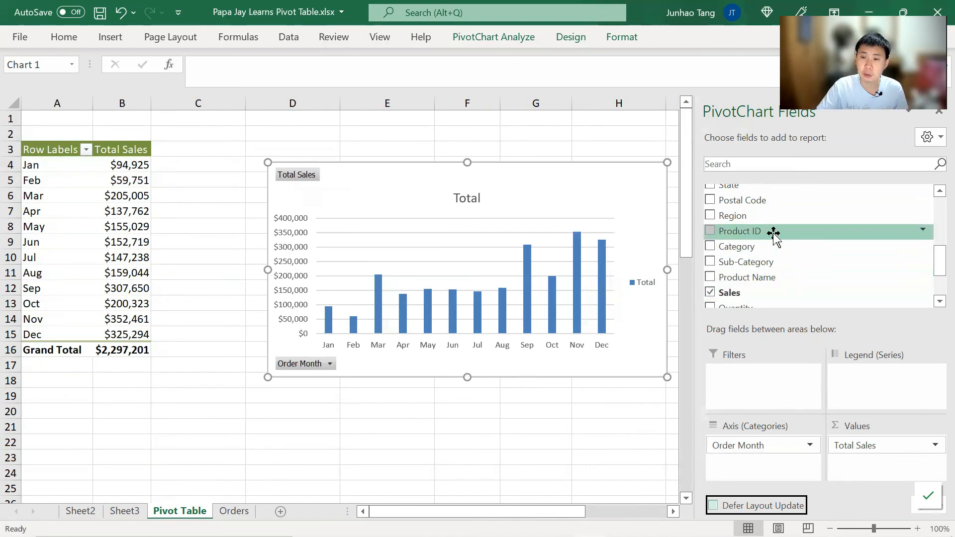
pyautogui.scroll(-1, 750, 234)
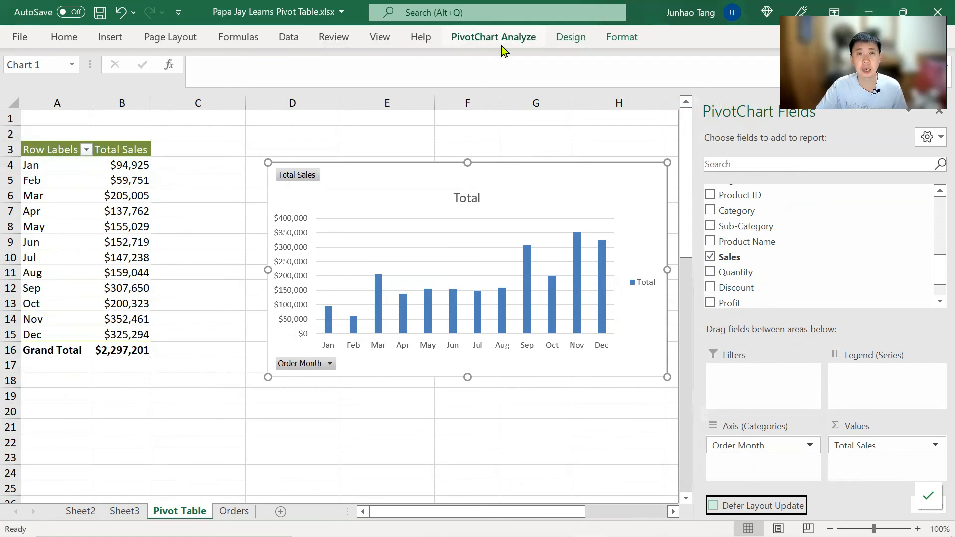
# Insert a slicer for the Order Year field on the PivotChart.
pyautogui.click(535, 37)
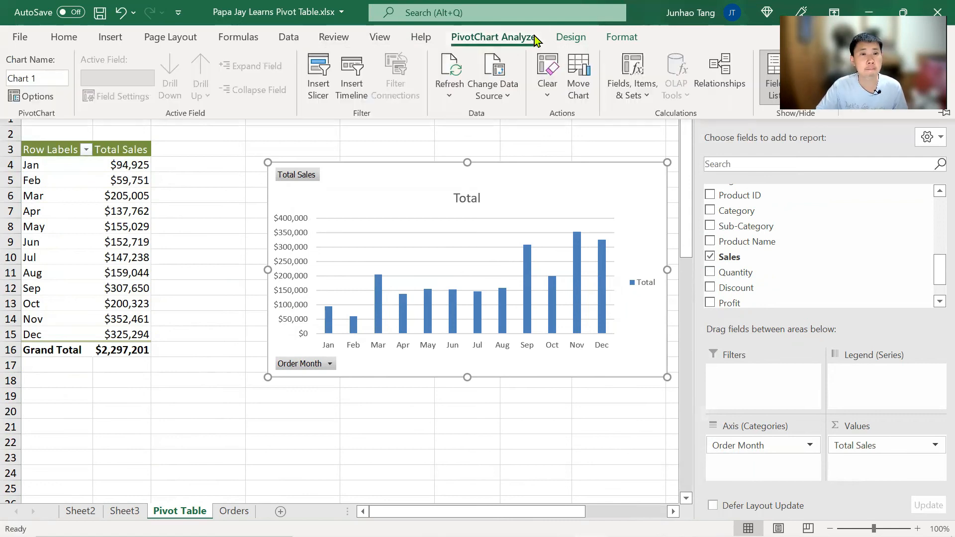
pyautogui.click(323, 75)
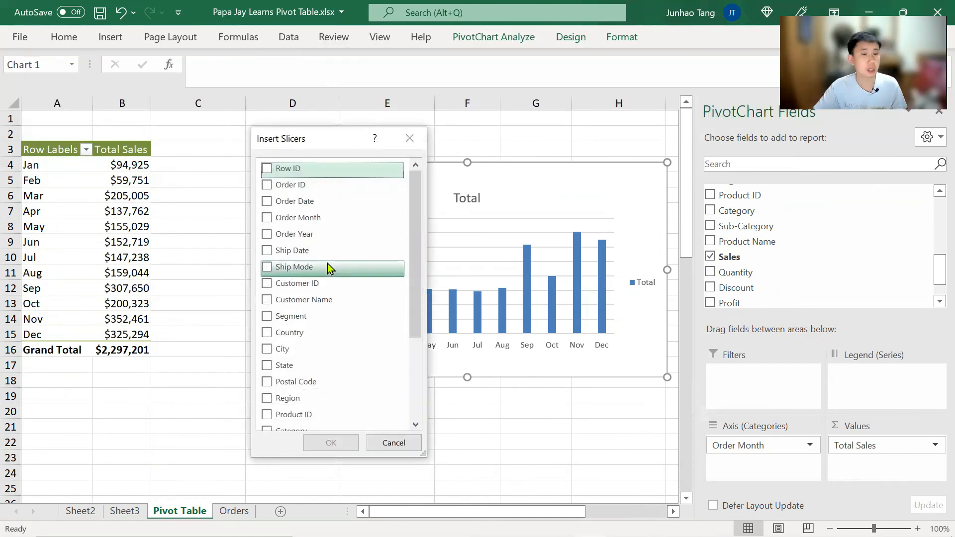
pyautogui.click(269, 233)
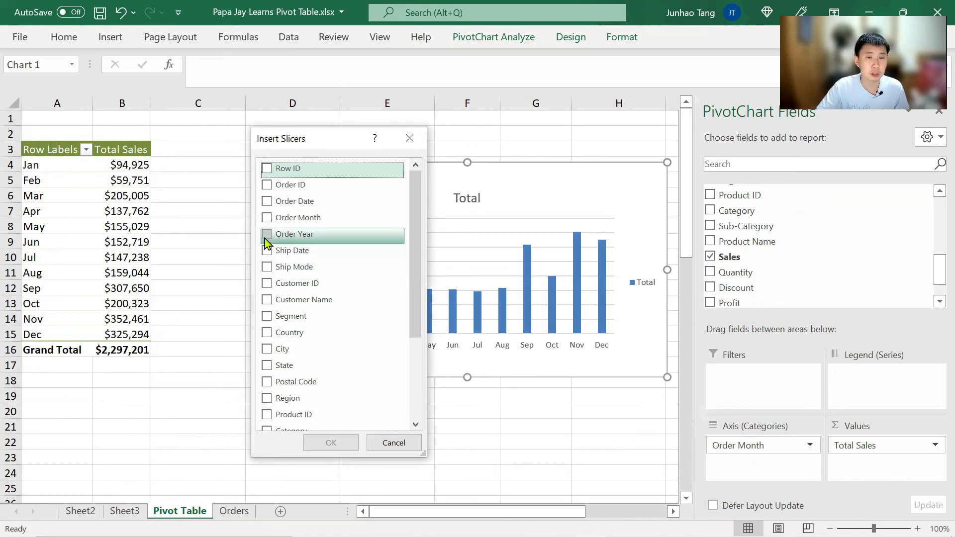
pyautogui.click(331, 444)
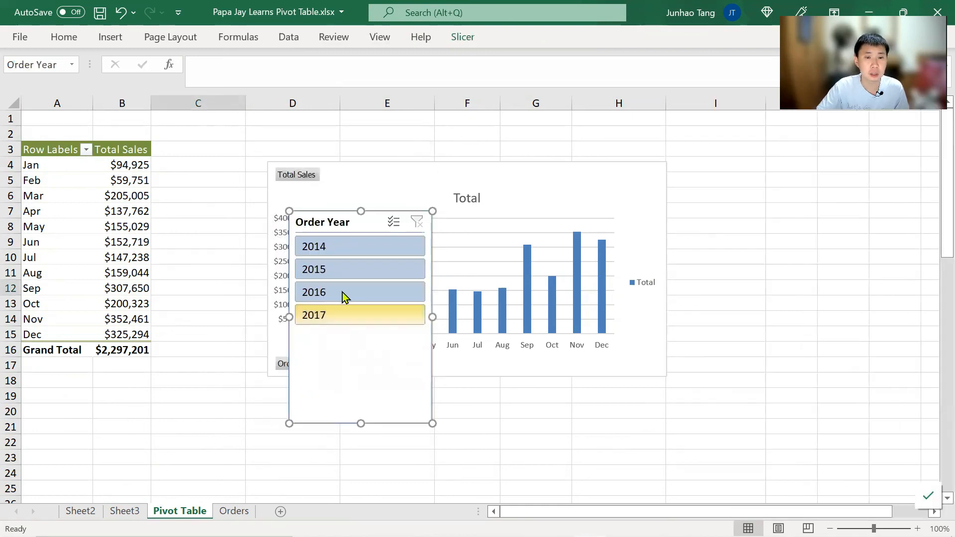
# Move the PivotChart up to the first rows and place the Order Year slicer below the chart's upper half, beside its lower-left corner.
pyautogui.moveTo(341, 216); pyautogui.dragTo(204, 169)
pyautogui.click(344, 183)
pyautogui.moveTo(363, 181); pyautogui.dragTo(368, 139)
pyautogui.moveTo(222, 175); pyautogui.dragTo(211, 291)
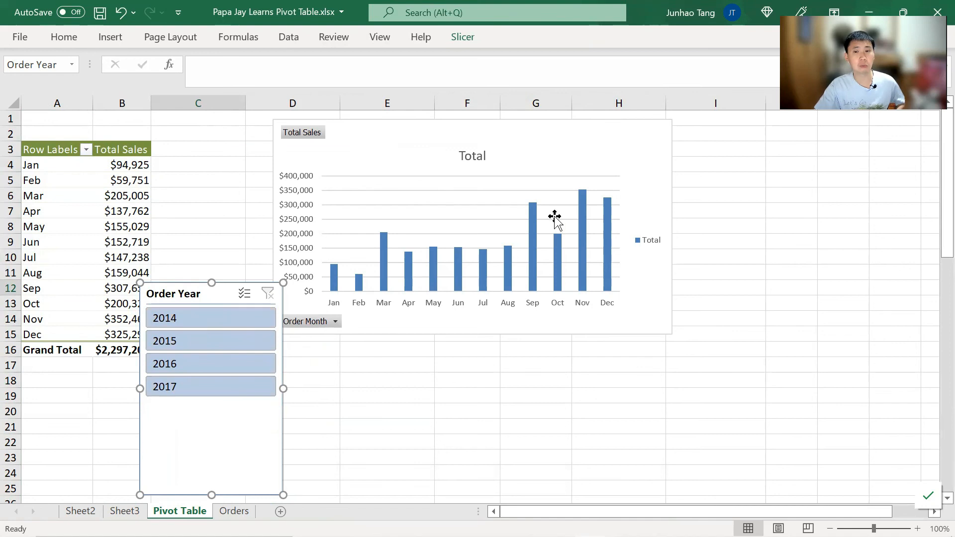
# Filter the PivotTable and PivotChart with the Order Year slicer by 2014, 2015, 2016 and finally 2017.
pyautogui.click(200, 319)
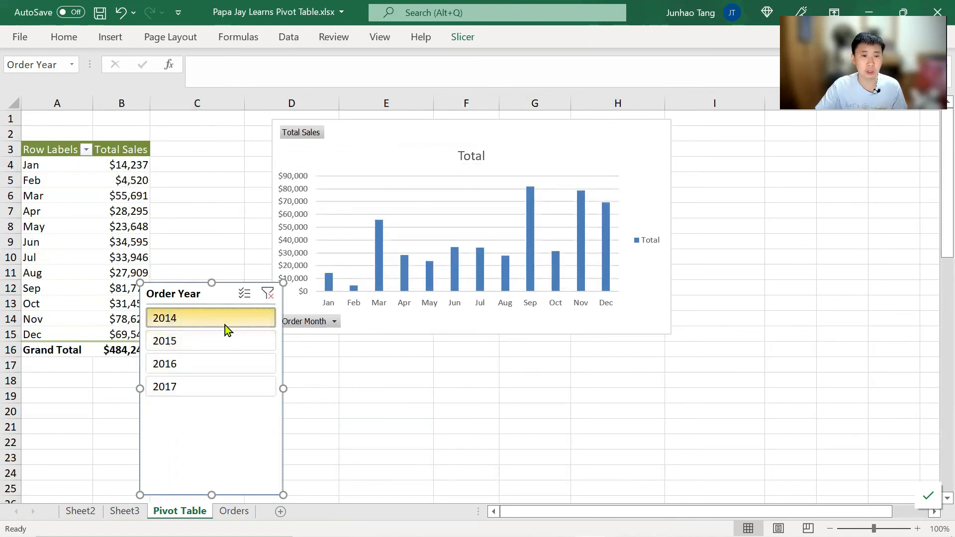
pyautogui.click(207, 341)
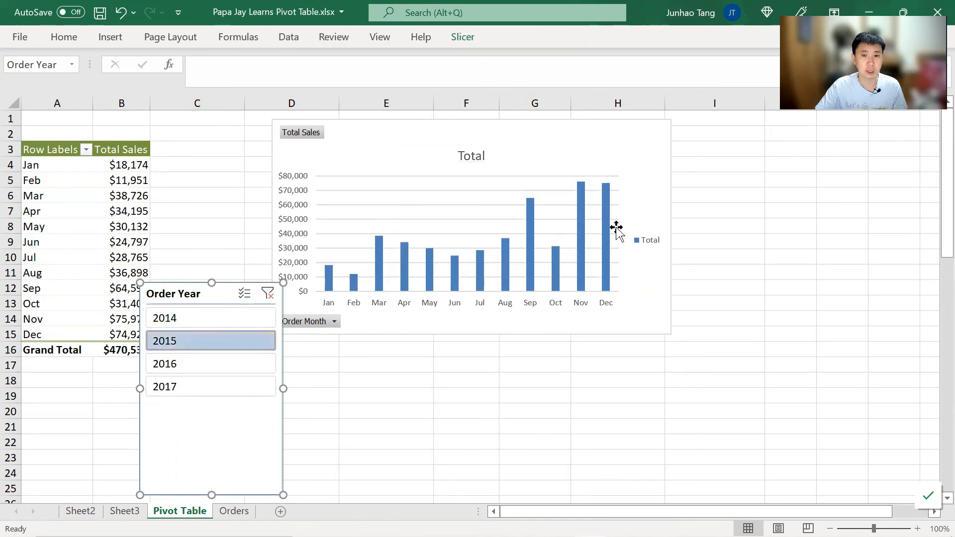
pyautogui.click(218, 371)
pyautogui.click(202, 386)
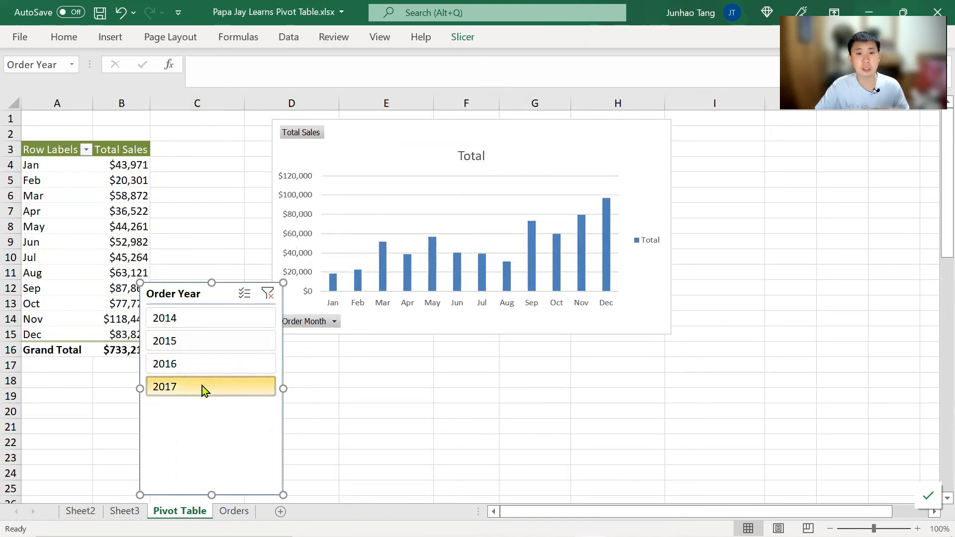
# Select the PivotChart, and move the Order Year slicer slightly higher between the table and the chart.
pyautogui.click(356, 140)
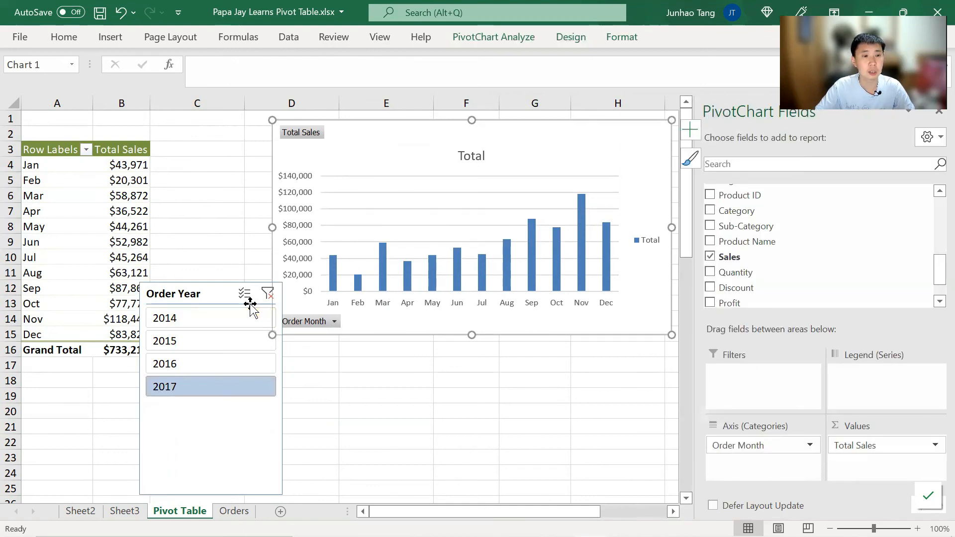
pyautogui.moveTo(215, 296); pyautogui.dragTo(212, 253)
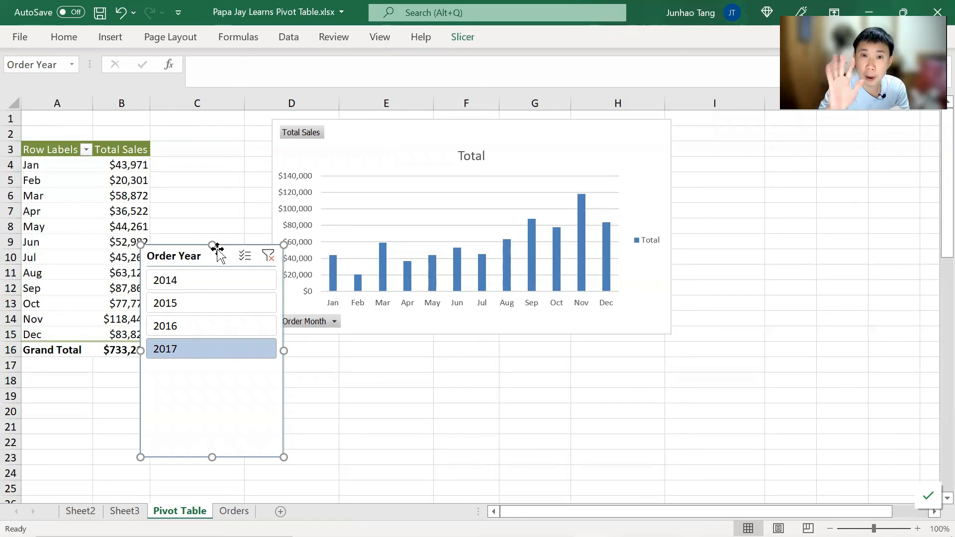
pyautogui.rightClick(233, 420)
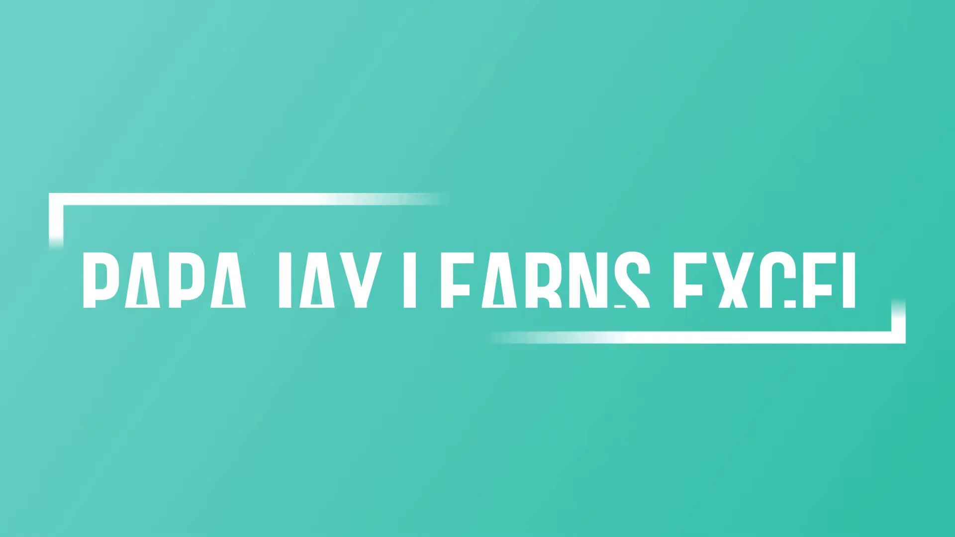